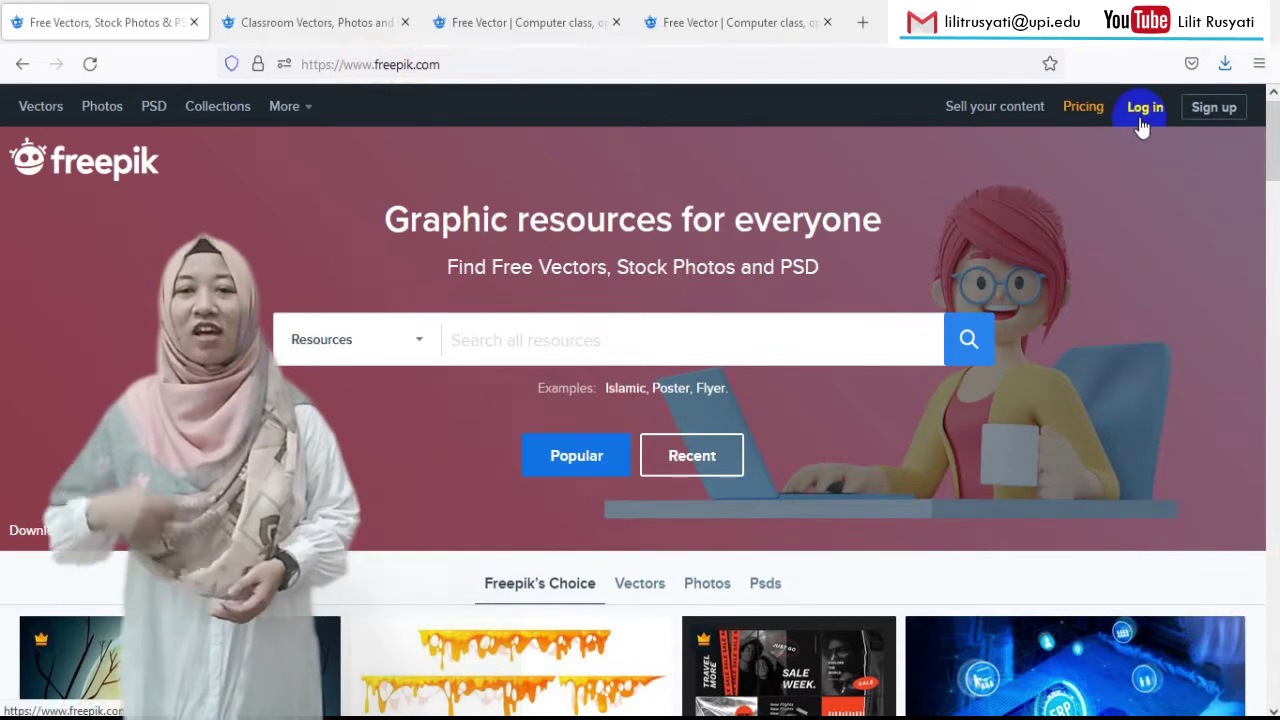
{"action": "left_click", "coordinate": [1216, 116]}
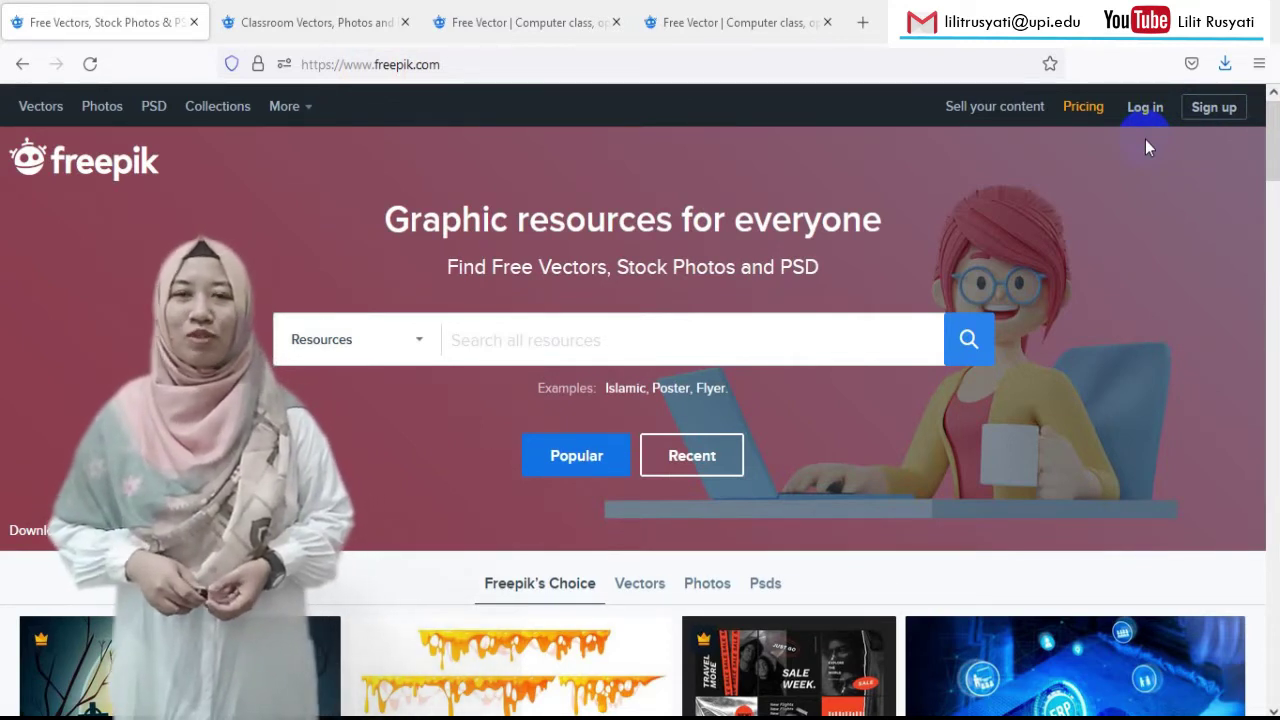
{"action": "left_click", "coordinate": [1148, 109]}
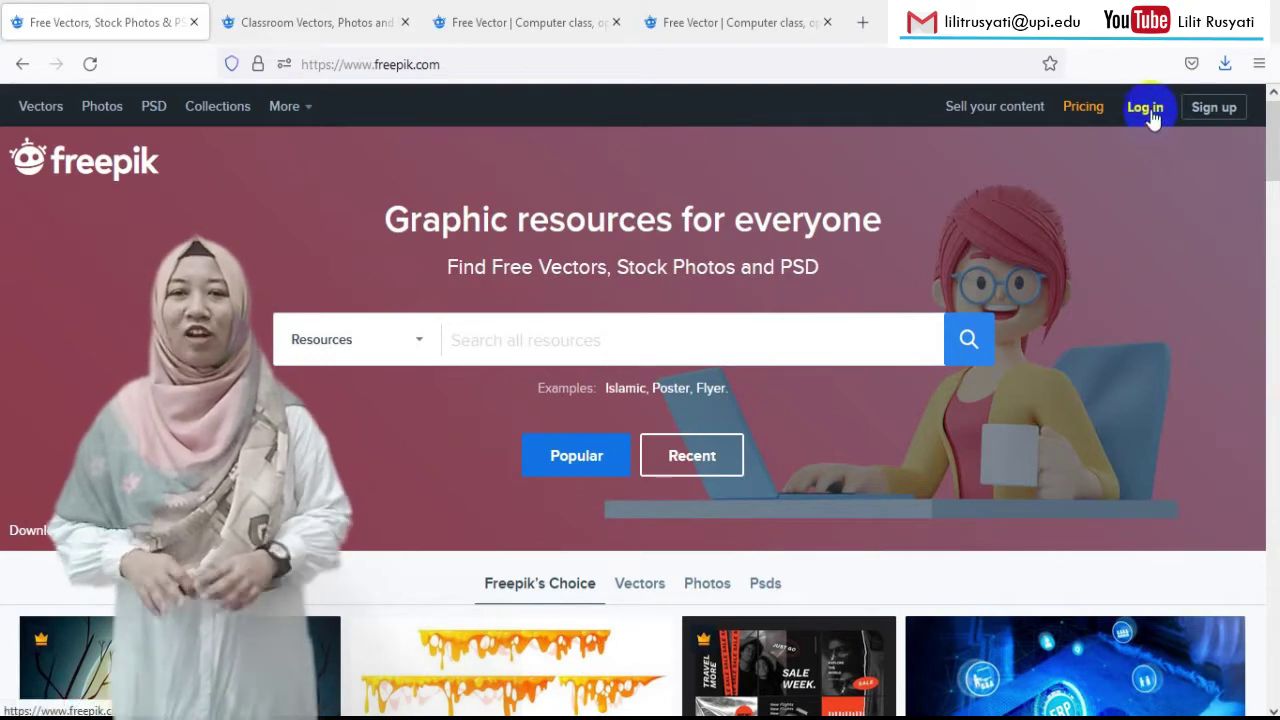
Step: Bring up the Freepik results for the query "classroom" and dismiss the Google login prompt
{"action": "left_click", "coordinate": [338, 10]}
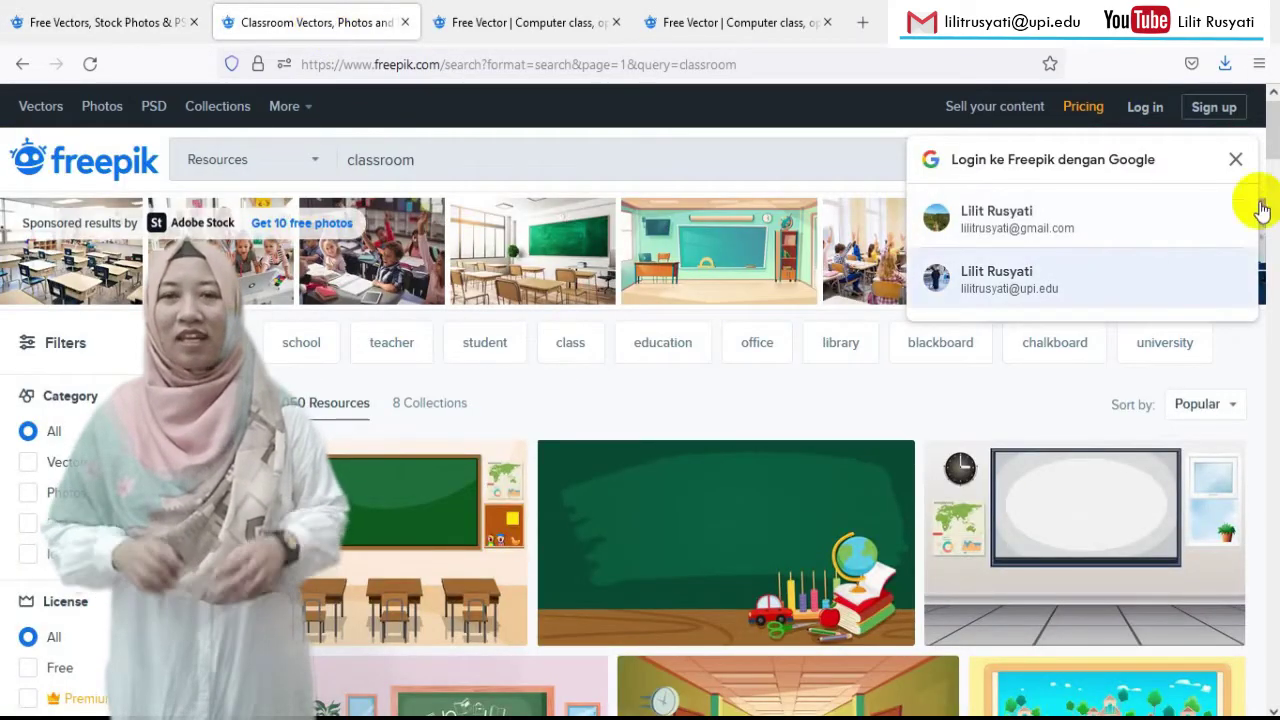
{"action": "left_click", "coordinate": [1236, 160]}
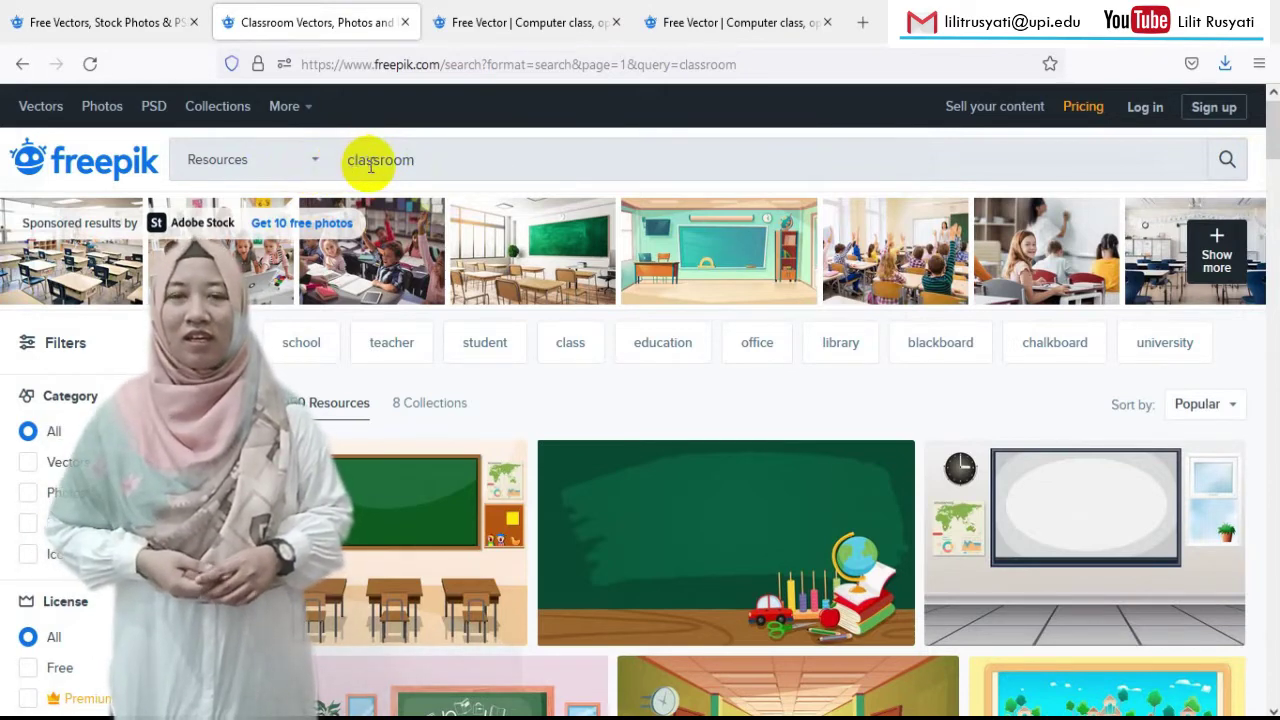
{"action": "left_click", "coordinate": [367, 162]}
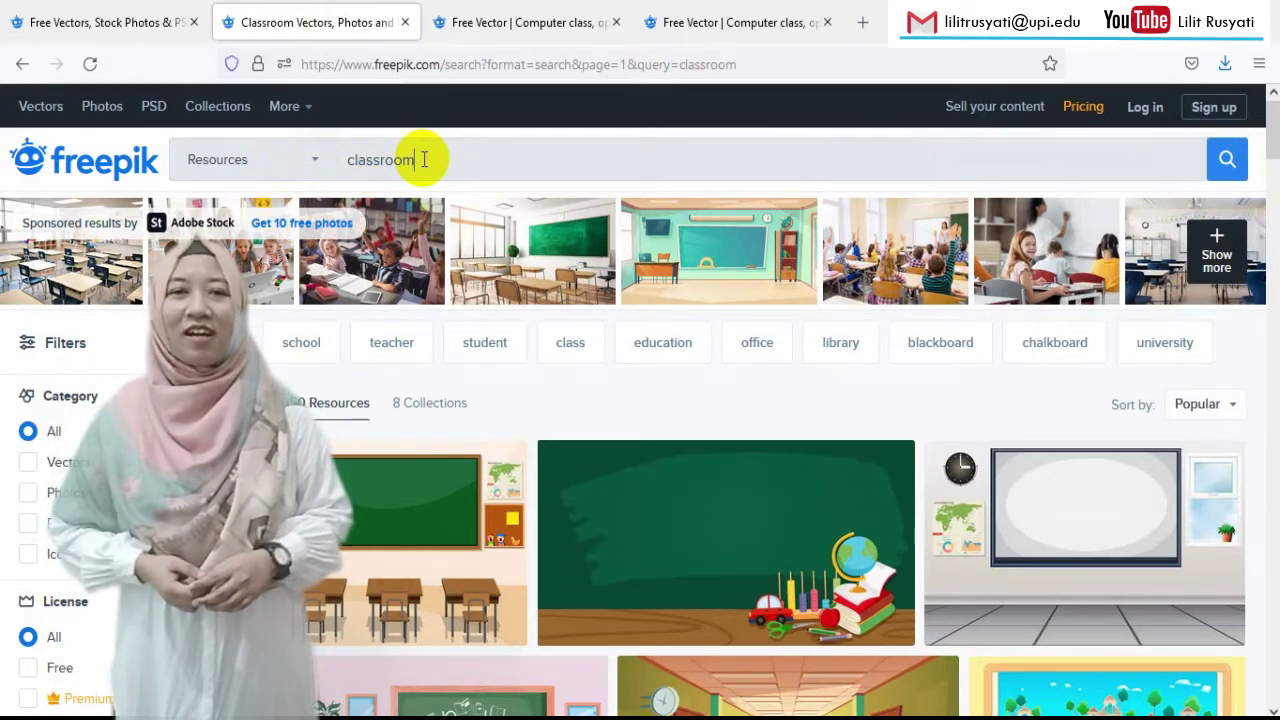
Step: Look through the classroom search results for illustrations suitable as a classroom background
{"action": "scroll", "coordinate": [617, 432], "scroll_direction": "down", "scroll_amount": 5}
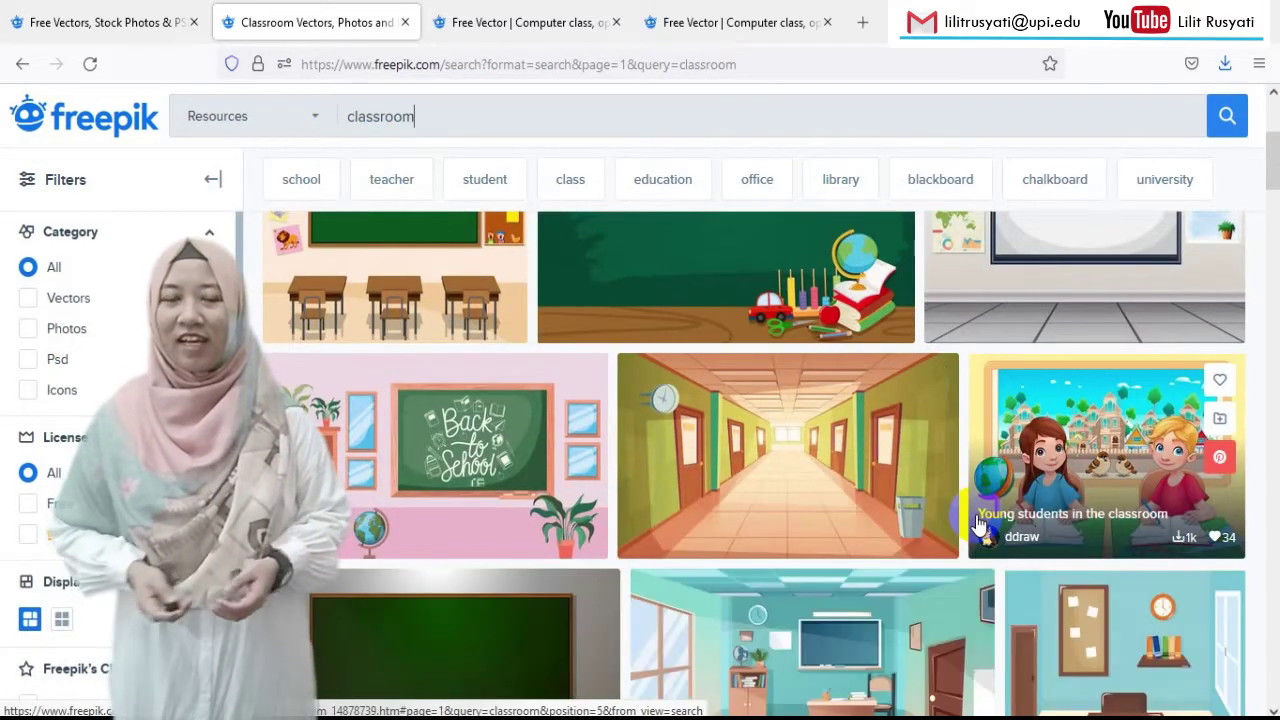
{"action": "scroll", "coordinate": [571, 528], "scroll_direction": "down", "scroll_amount": 3}
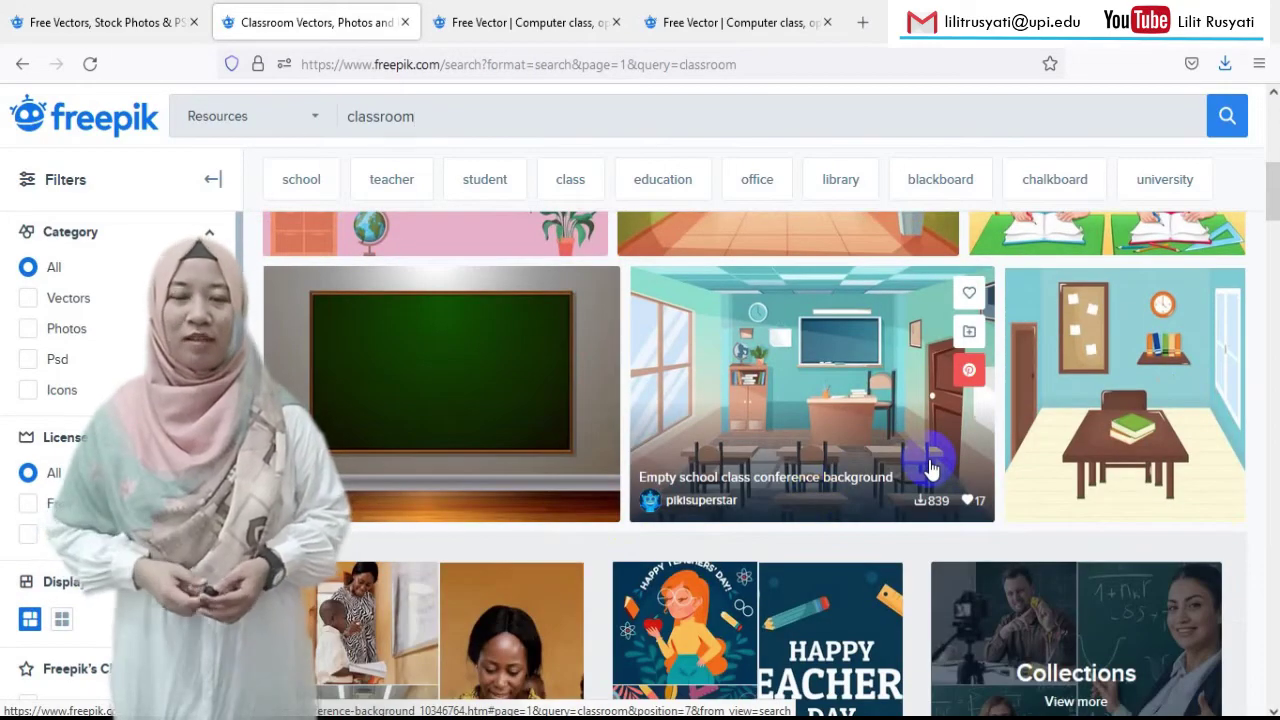
{"action": "scroll", "coordinate": [931, 468], "scroll_direction": "down", "scroll_amount": 3}
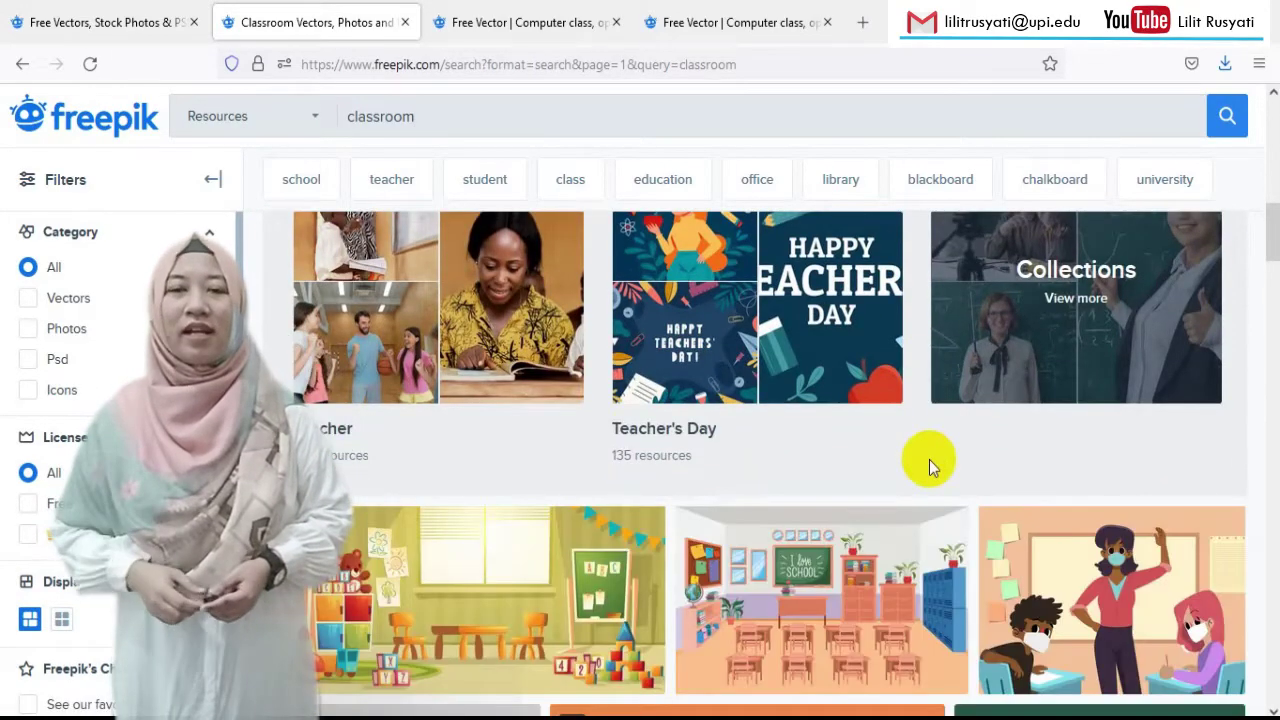
{"action": "scroll", "coordinate": [929, 466], "scroll_direction": "down", "scroll_amount": 3}
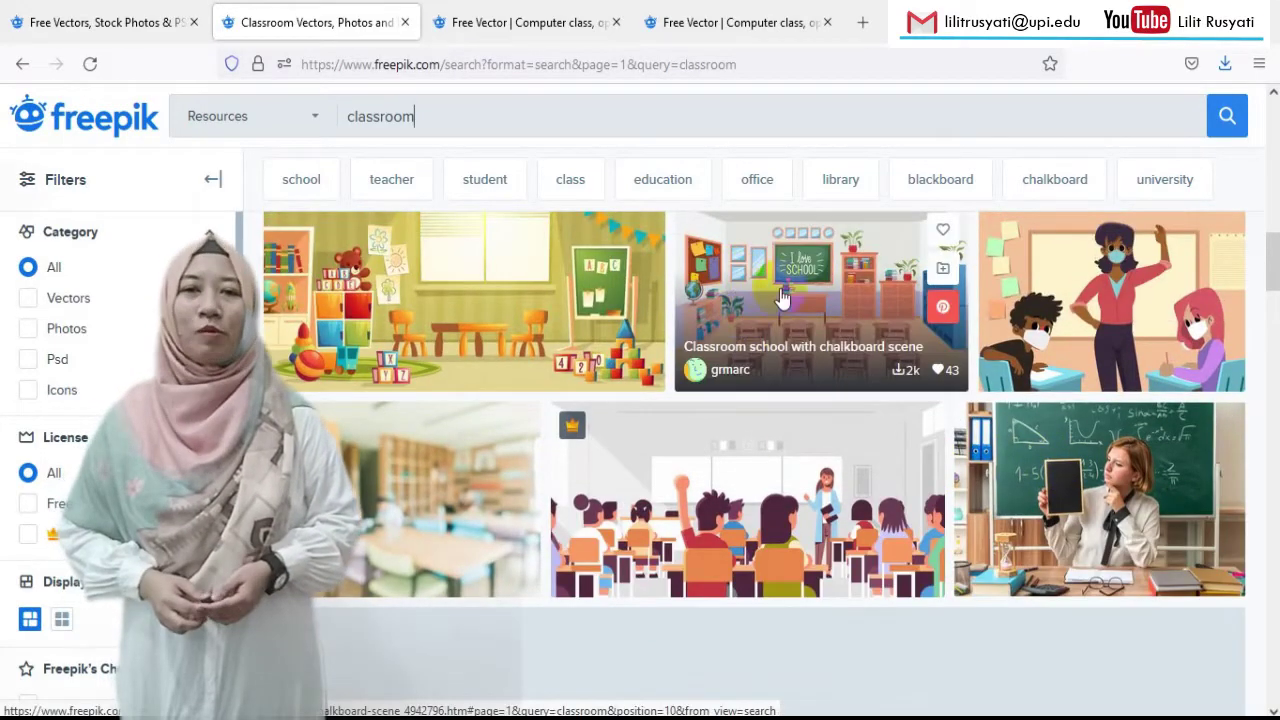
{"action": "scroll", "coordinate": [501, 286], "scroll_direction": "up", "scroll_amount": 1}
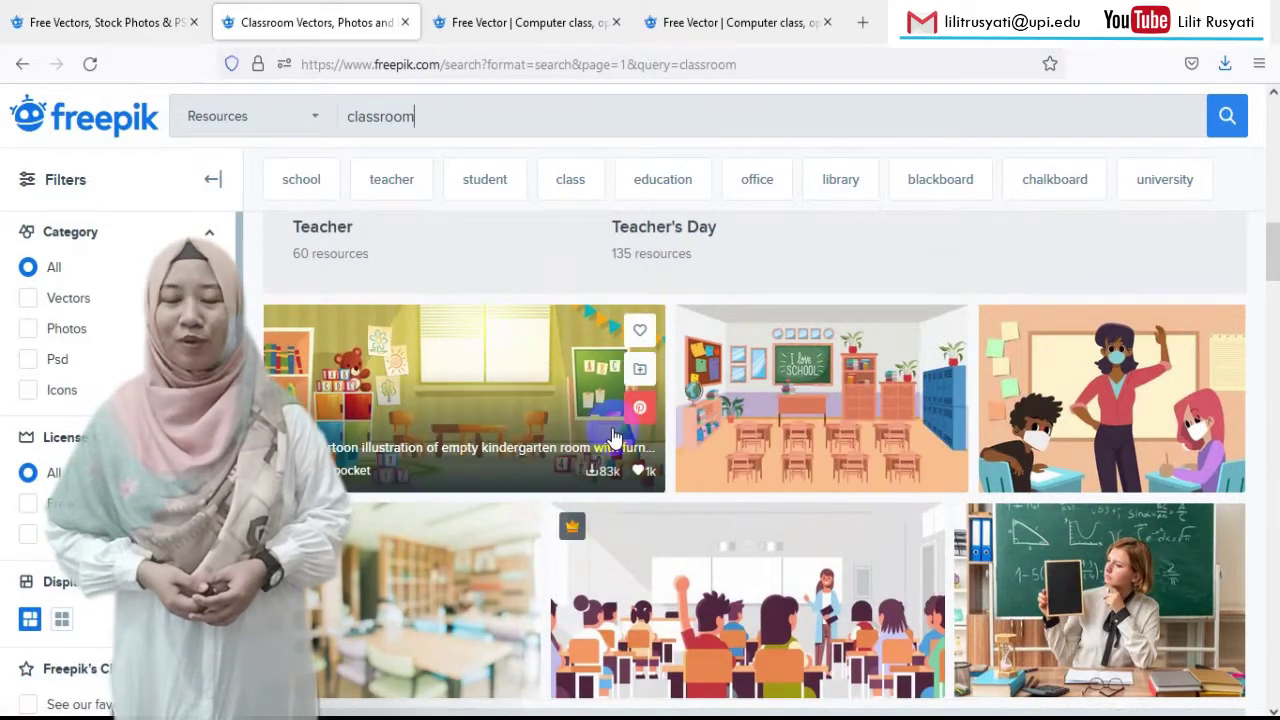
{"action": "left_click", "coordinate": [520, 424]}
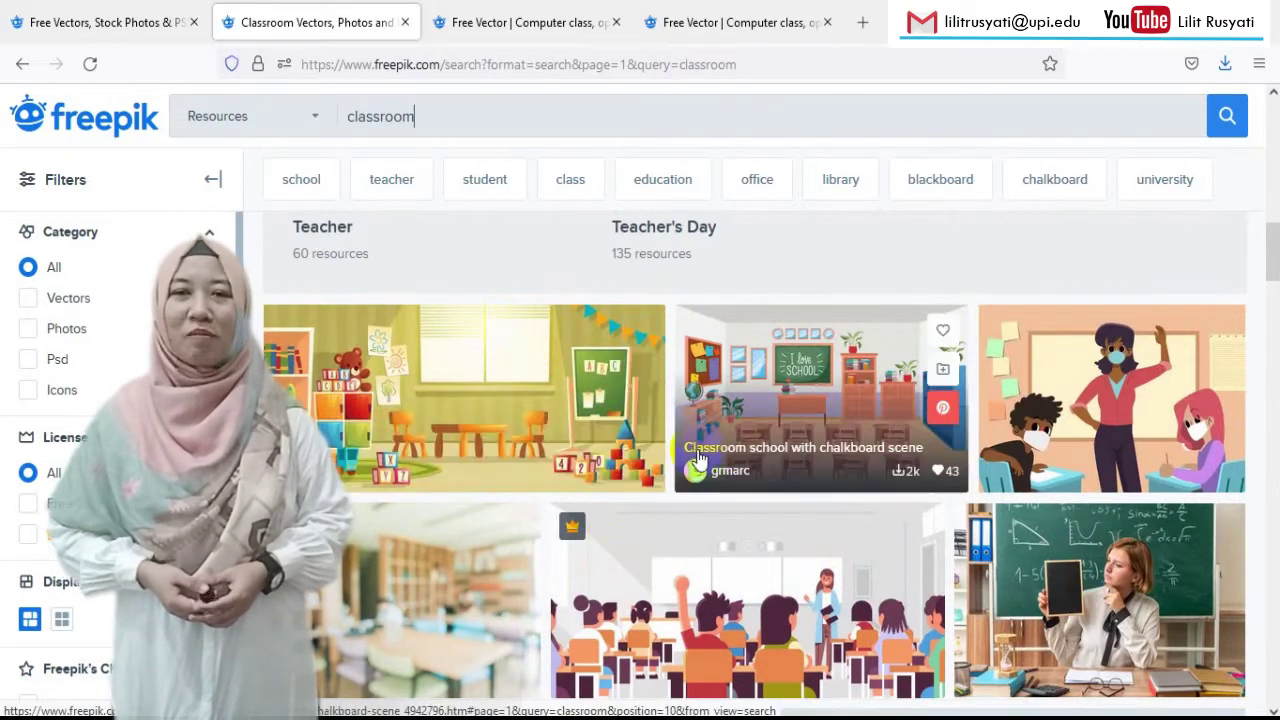
{"action": "scroll", "coordinate": [700, 450], "scroll_direction": "down", "scroll_amount": 5}
{"action": "scroll", "coordinate": [700, 458], "scroll_direction": "down", "scroll_amount": 2}
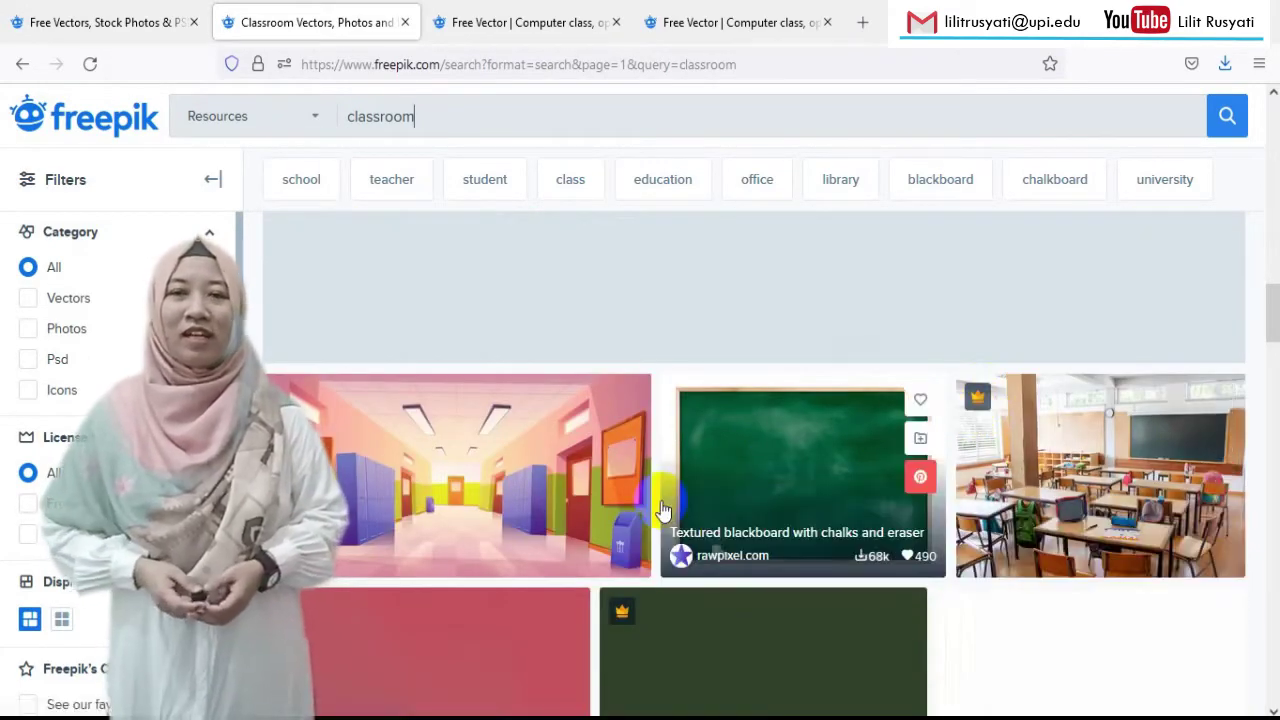
{"action": "scroll", "coordinate": [660, 508], "scroll_direction": "down", "scroll_amount": 3}
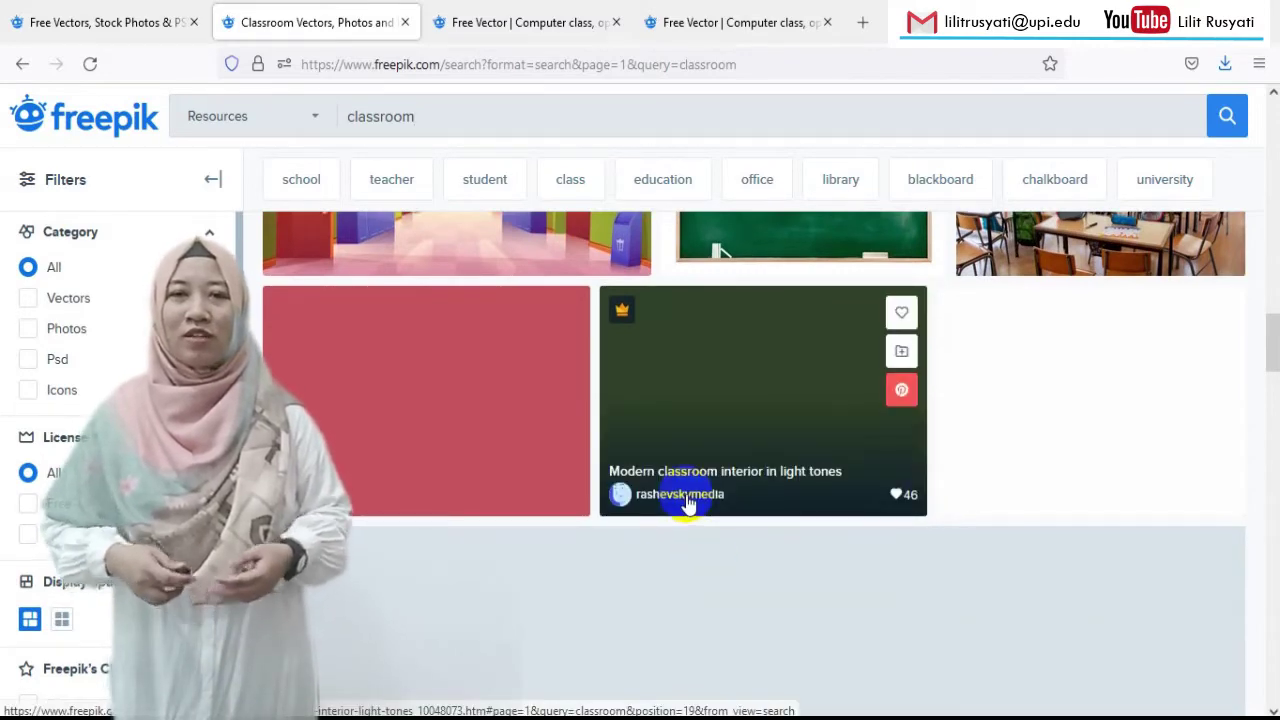
{"action": "scroll", "coordinate": [686, 503], "scroll_direction": "up", "scroll_amount": 8}
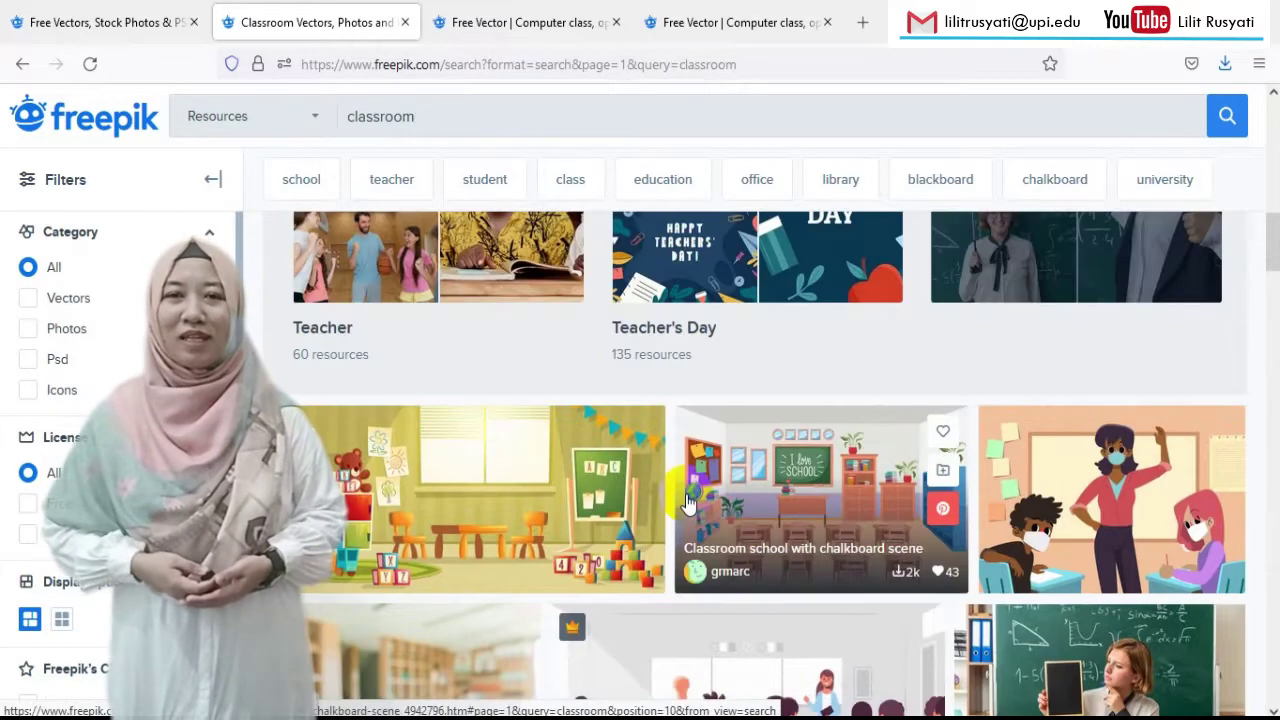
{"action": "scroll", "coordinate": [686, 503], "scroll_direction": "up", "scroll_amount": 5}
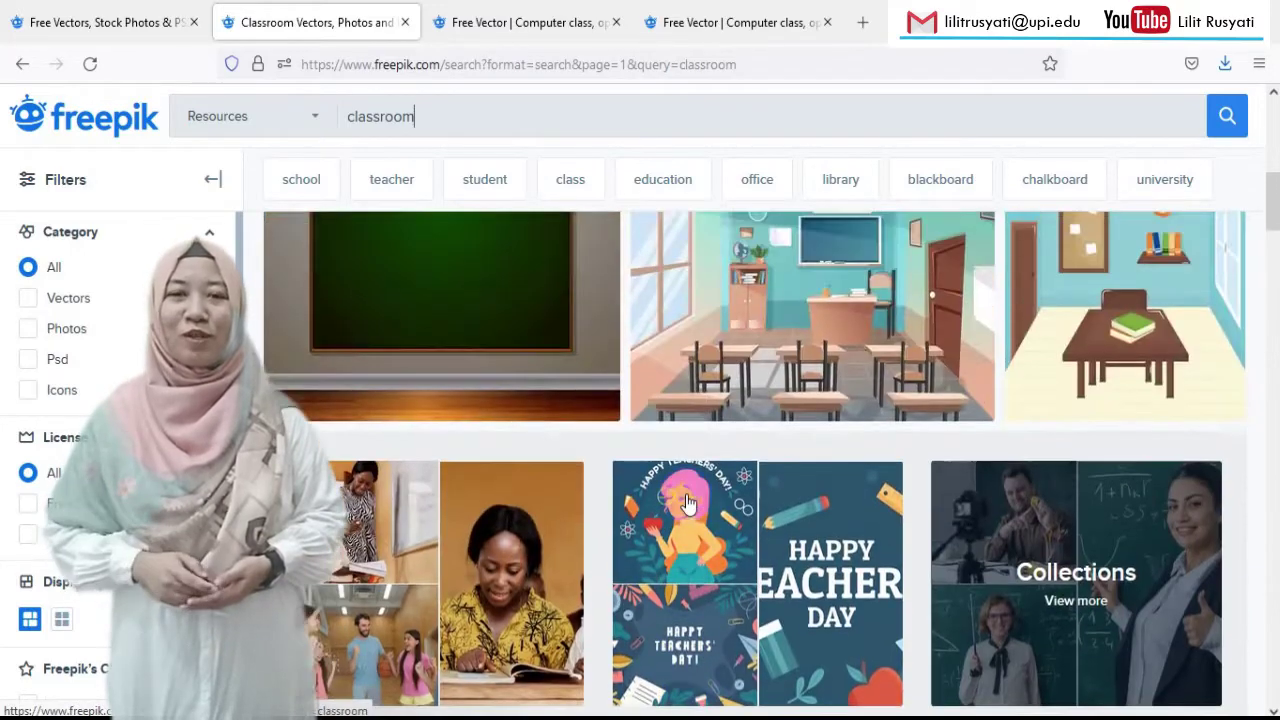
{"action": "scroll", "coordinate": [686, 503], "scroll_direction": "up", "scroll_amount": 2}
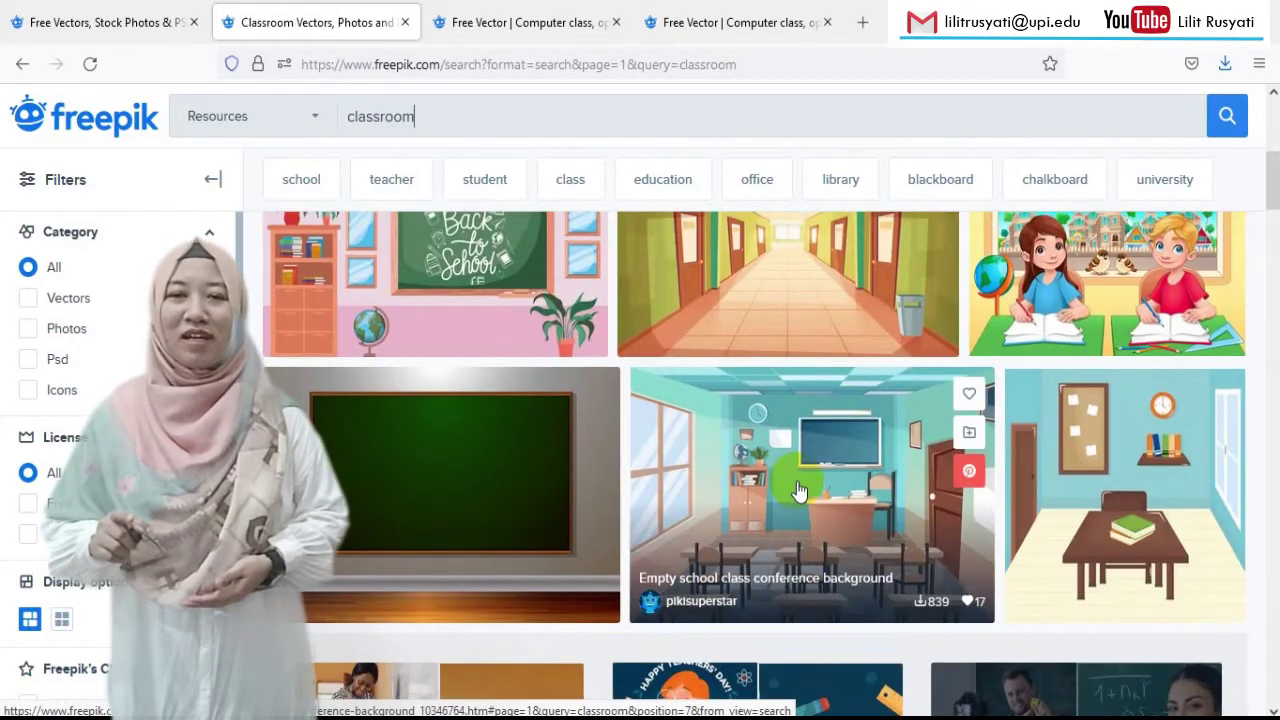
{"action": "scroll", "coordinate": [798, 490], "scroll_direction": "up", "scroll_amount": 4}
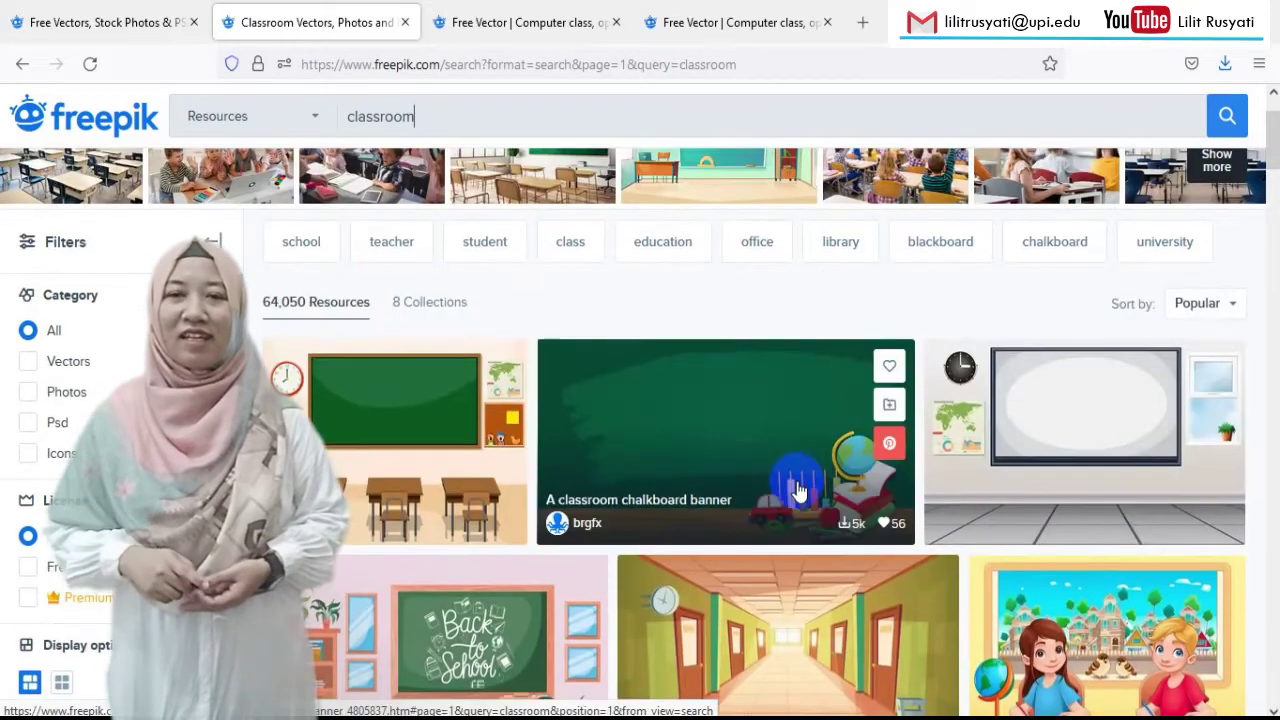
{"action": "scroll", "coordinate": [798, 490], "scroll_direction": "down", "scroll_amount": 2}
{"action": "scroll", "coordinate": [798, 490], "scroll_direction": "up", "scroll_amount": 1}
{"action": "scroll", "coordinate": [798, 490], "scroll_direction": "up", "scroll_amount": 1}
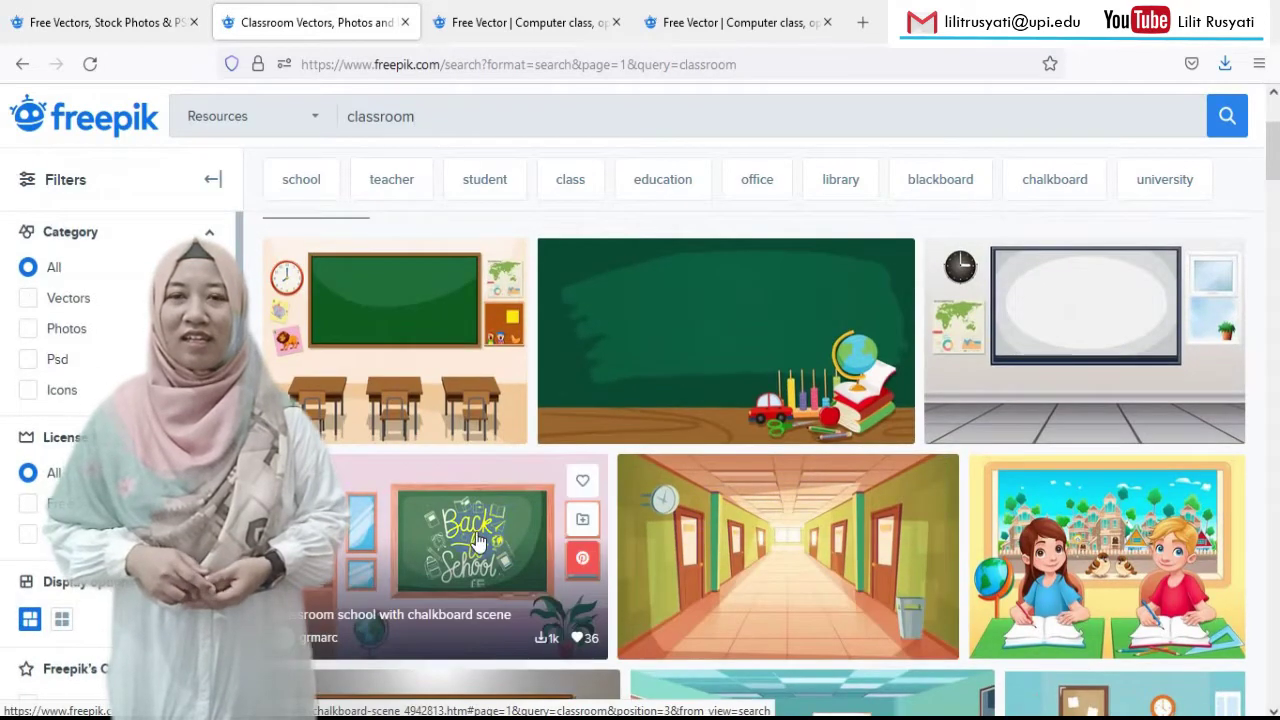
Step: Open the classroom chalkboard scene, switch to the computer class interior vector's page and dismiss its Google login prompt
{"action": "left_click", "coordinate": [476, 538]}
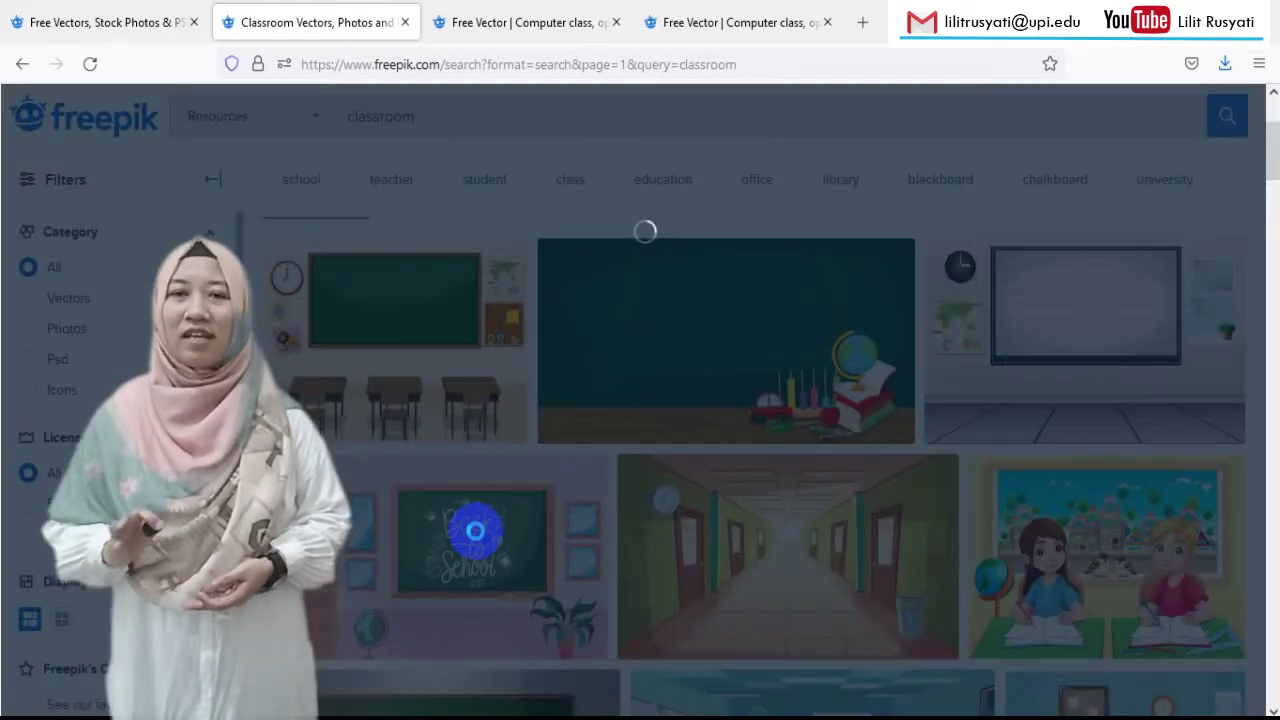
{"action": "left_click", "coordinate": [512, 16]}
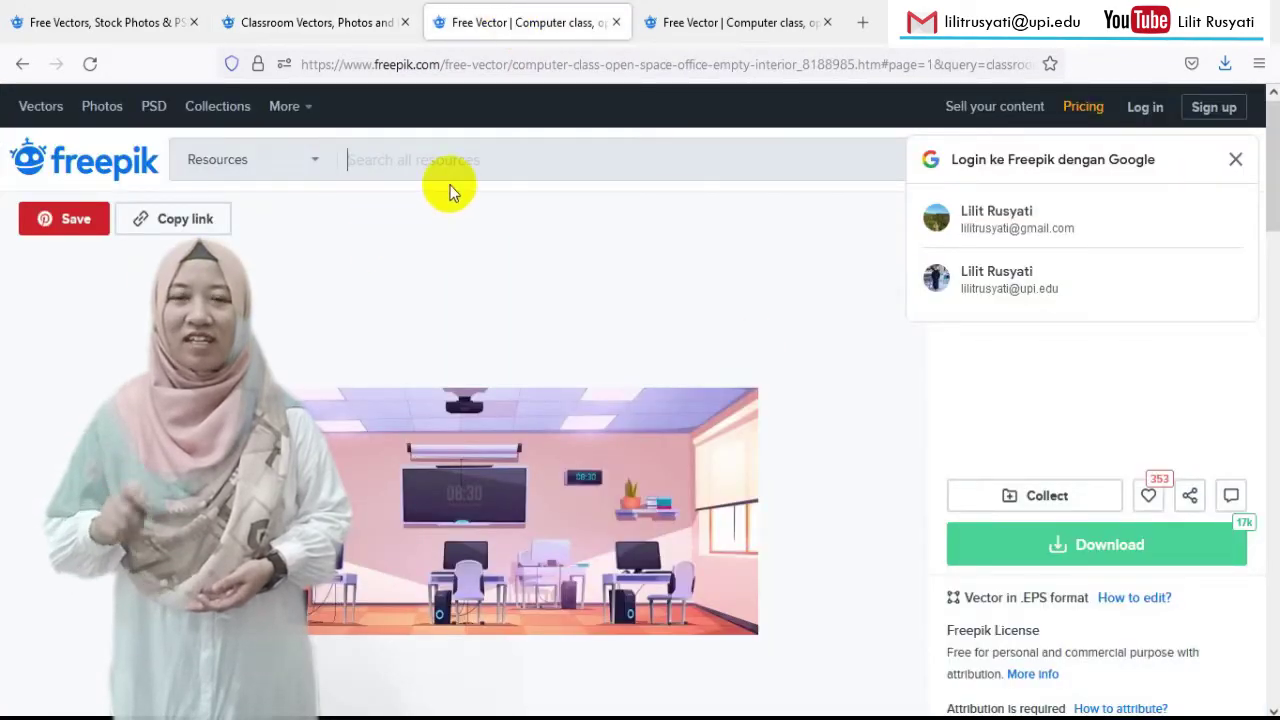
{"action": "scroll", "coordinate": [705, 270], "scroll_direction": "down", "scroll_amount": 2}
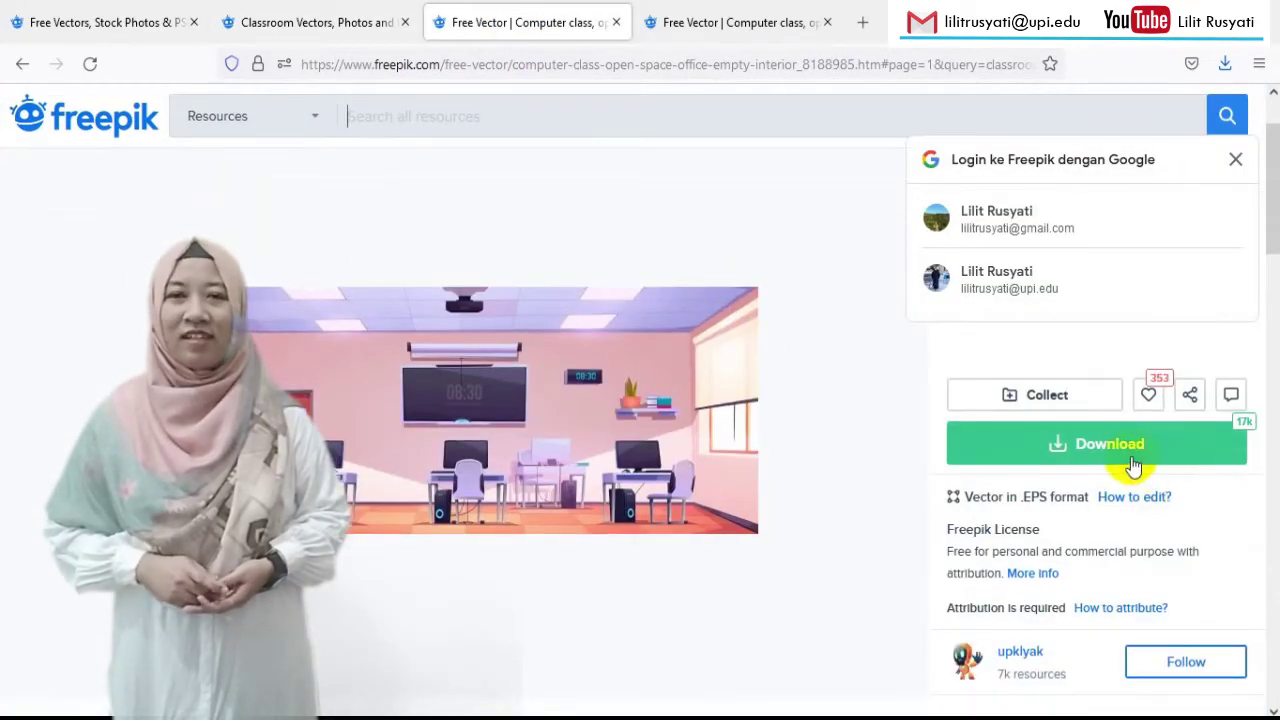
{"action": "left_click", "coordinate": [1237, 161]}
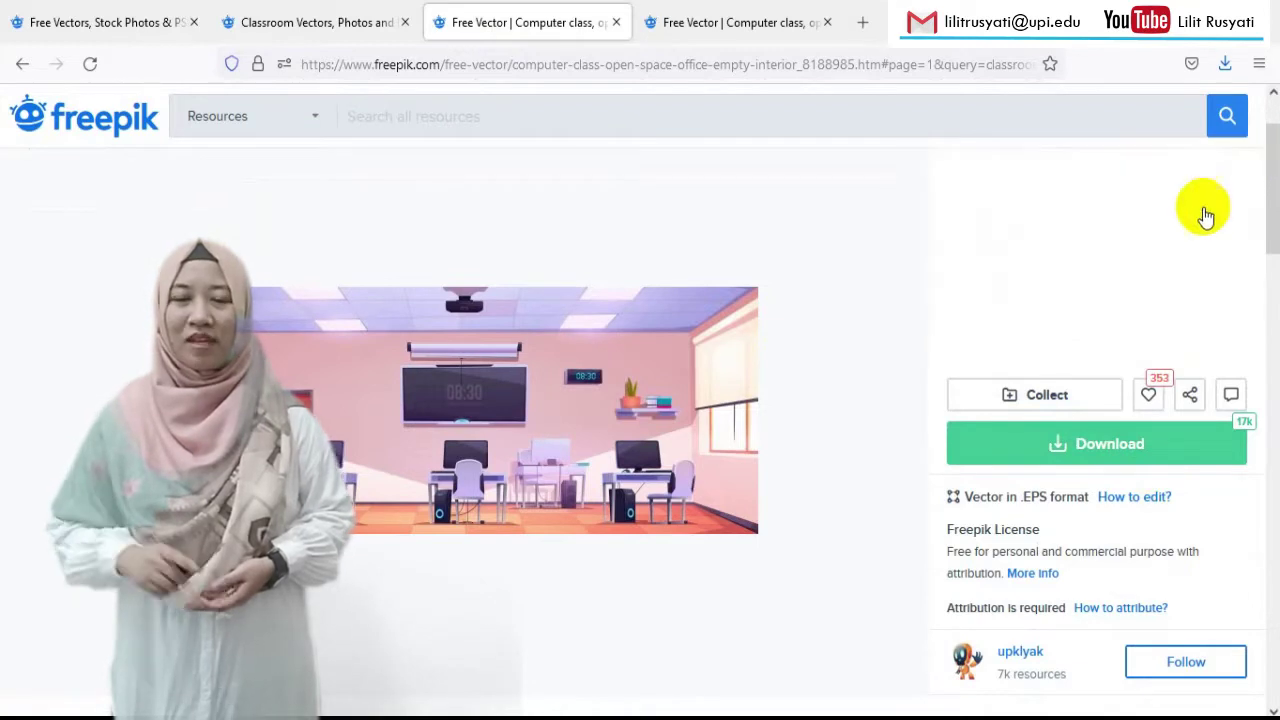
Step: Download the computer class interior vector with the free attribution option, choosing to save the zip file
{"action": "left_click", "coordinate": [1093, 452]}
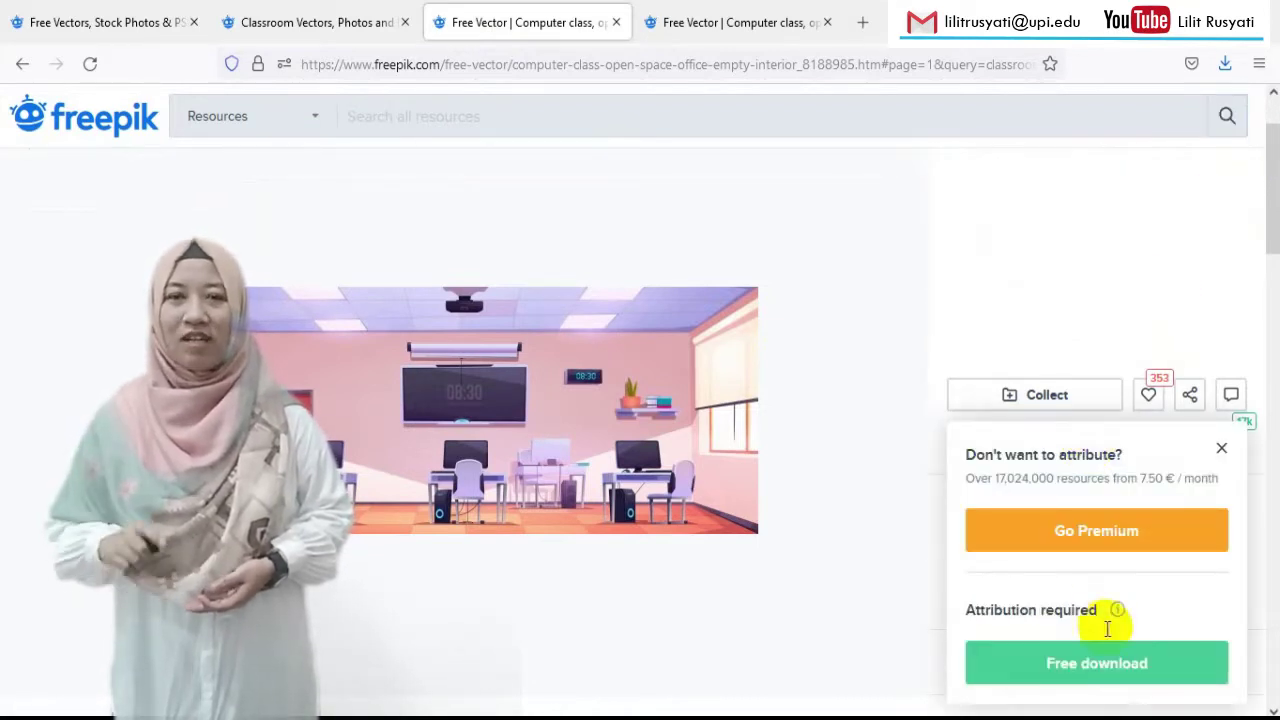
{"action": "left_click", "coordinate": [1069, 677]}
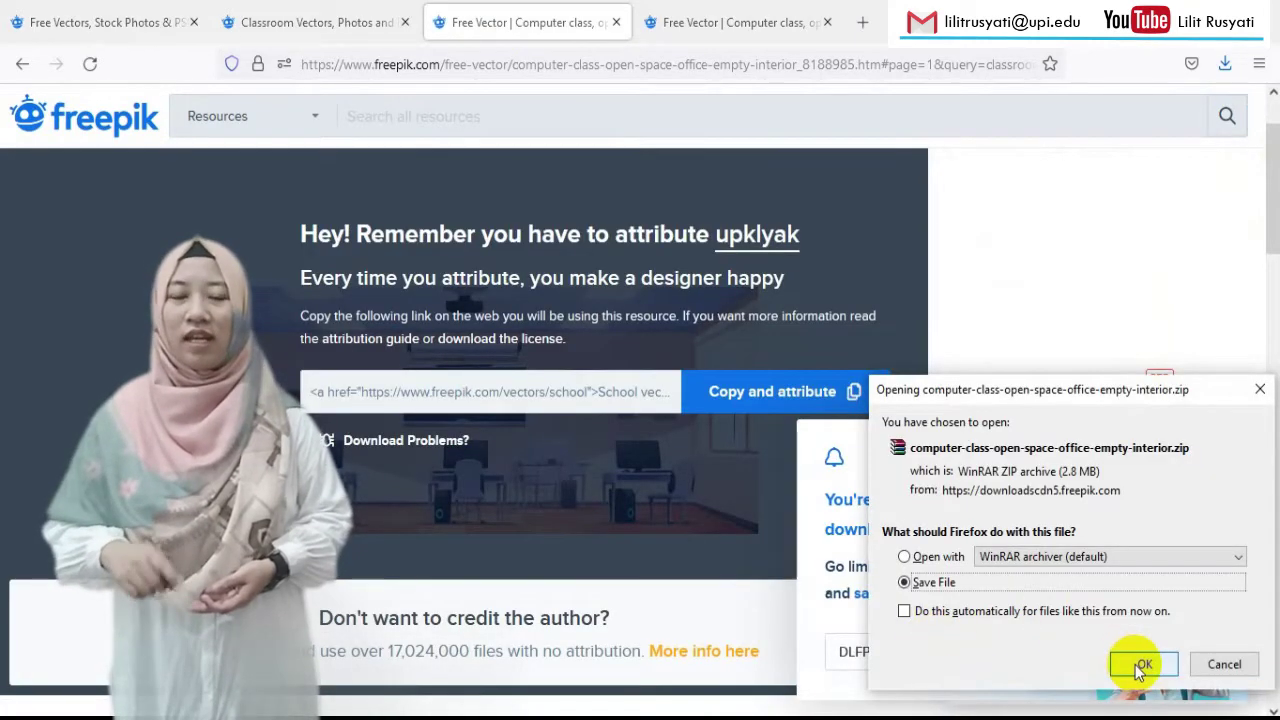
{"action": "left_click", "coordinate": [930, 583]}
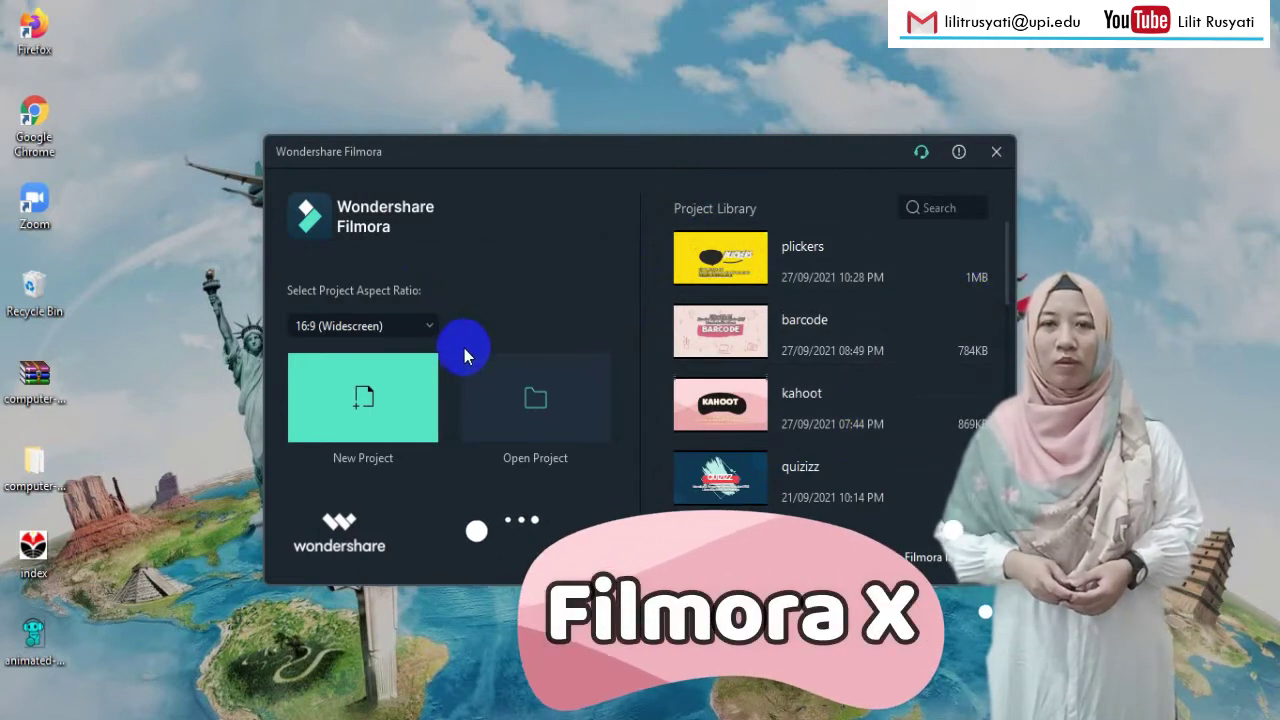
Step: Switch to Wondershare Filmora and create a new project with the 16:9 (Widescreen) aspect ratio
{"action": "left_click", "coordinate": [405, 400]}
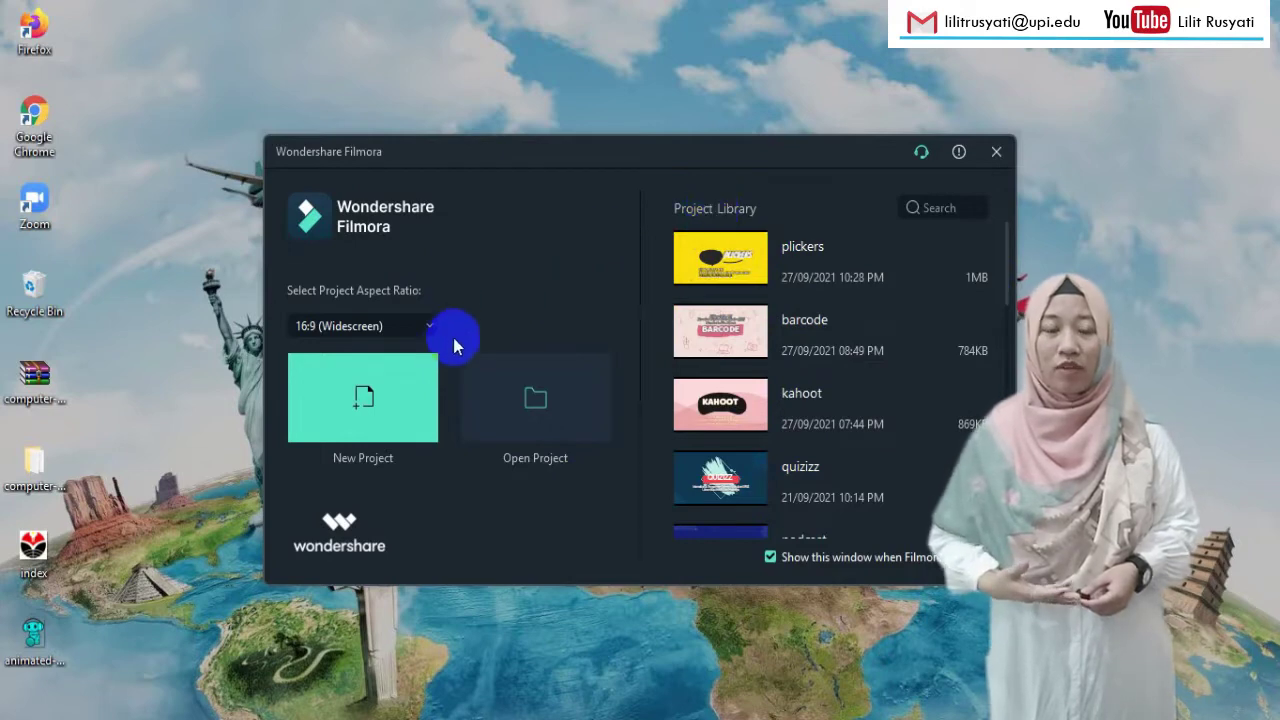
{"action": "left_click", "coordinate": [407, 383]}
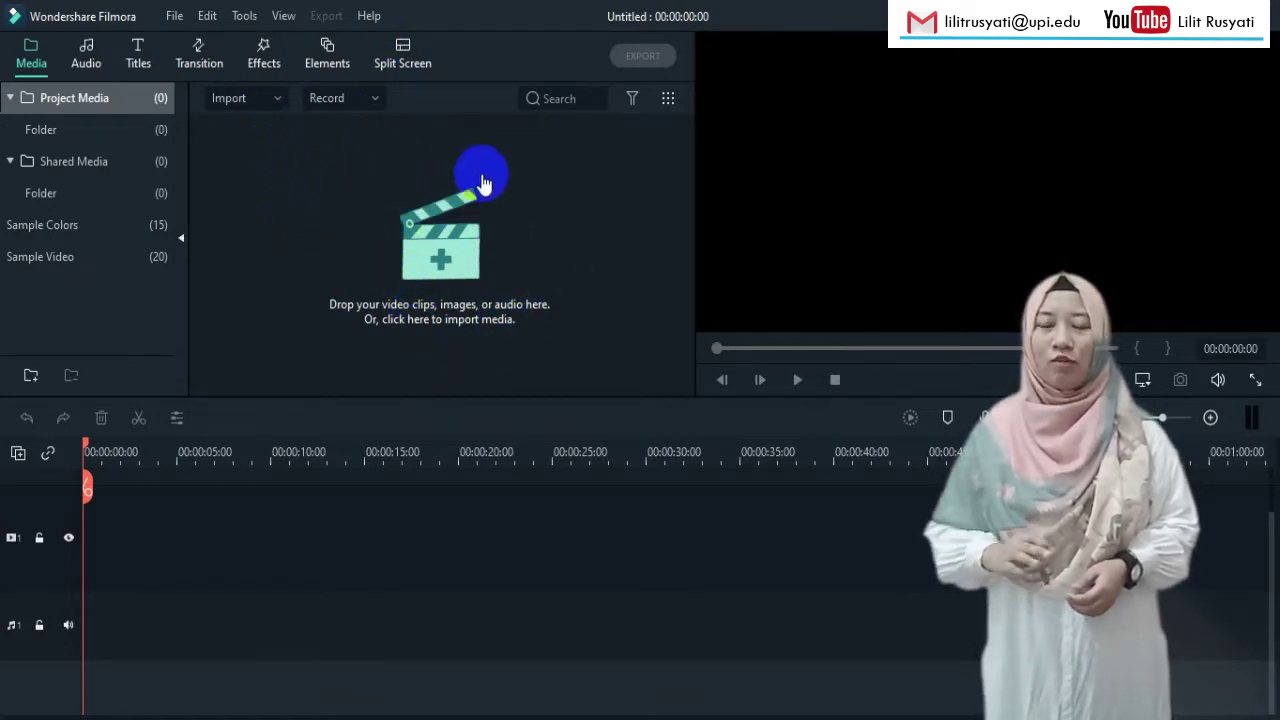
{"action": "left_click", "coordinate": [445, 266]}
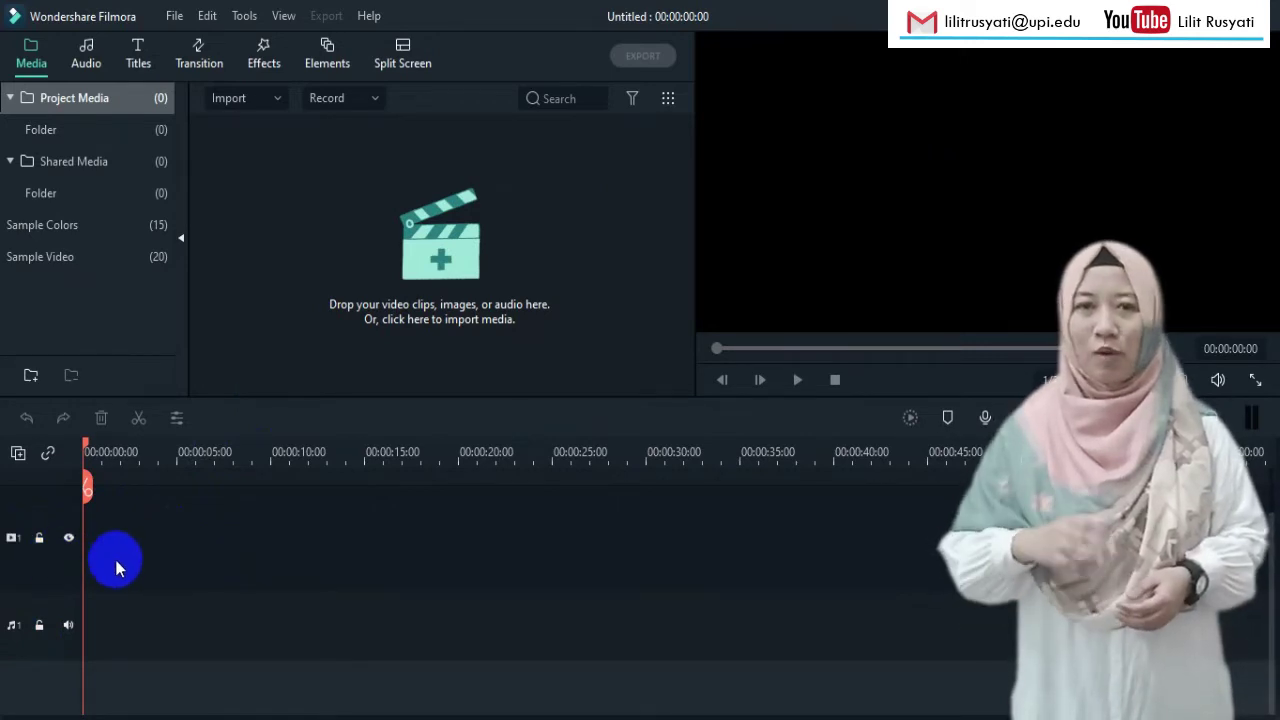
Step: Examine the timeline's track management options for adding video and audio tracks
{"action": "left_click", "coordinate": [18, 455]}
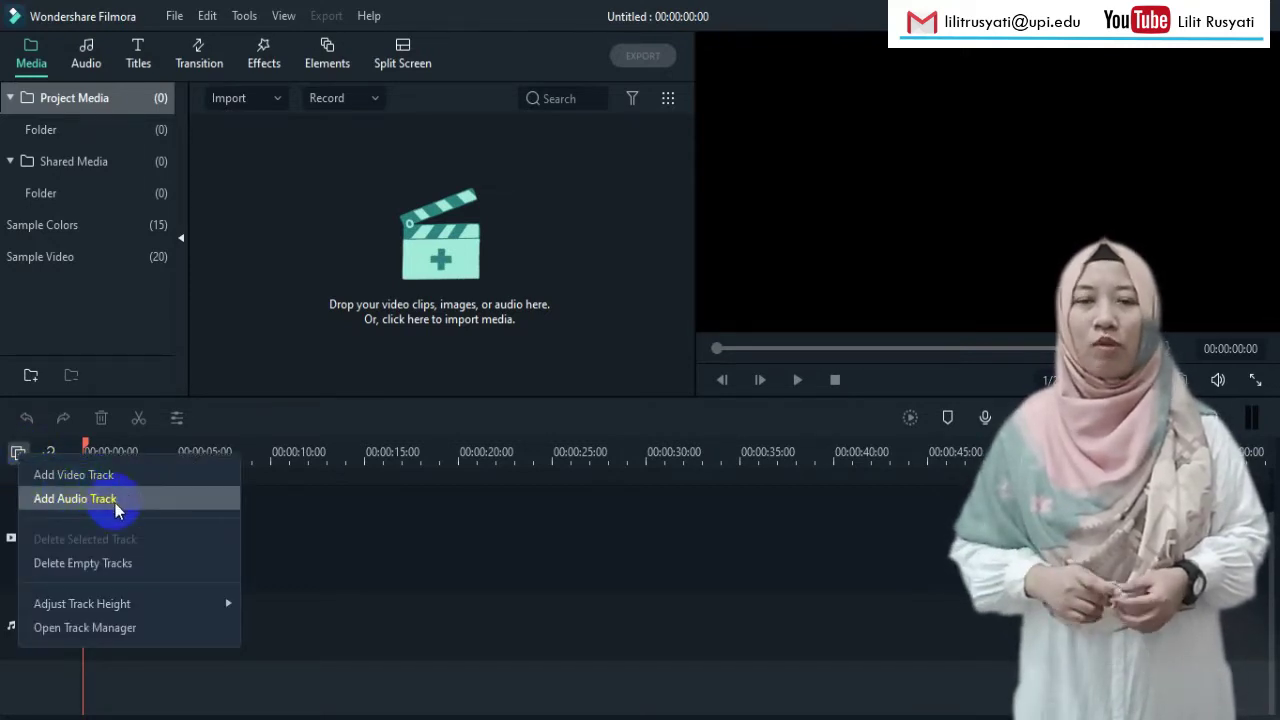
{"action": "left_click", "coordinate": [295, 548]}
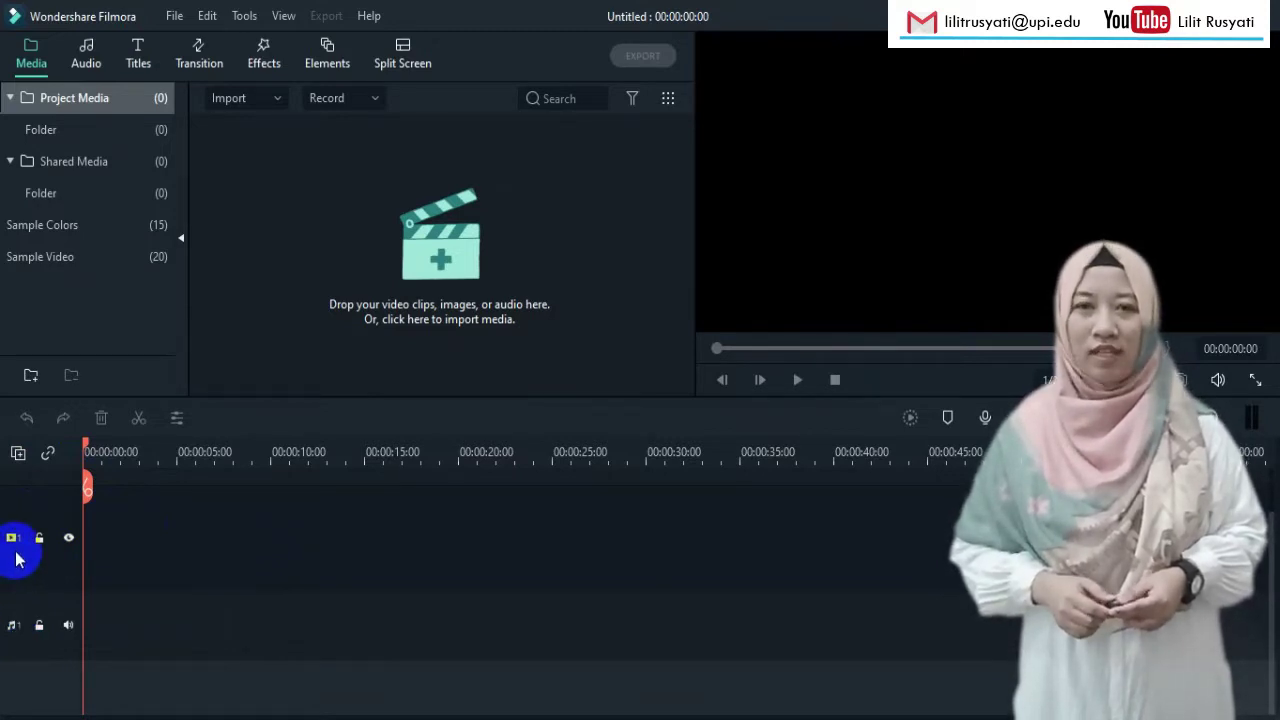
{"action": "left_click", "coordinate": [17, 458]}
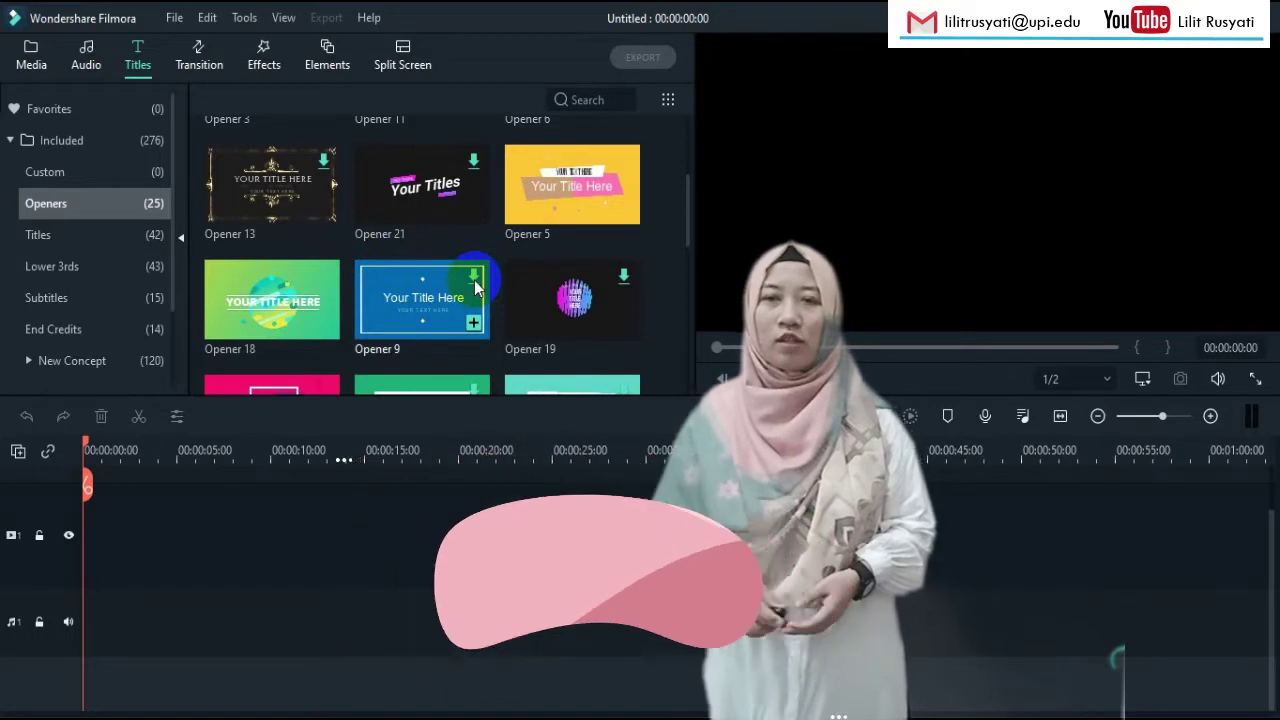
Step: Look through the Openers title templates for a suitable opening title design
{"action": "scroll", "coordinate": [474, 287], "scroll_direction": "up", "scroll_amount": 3}
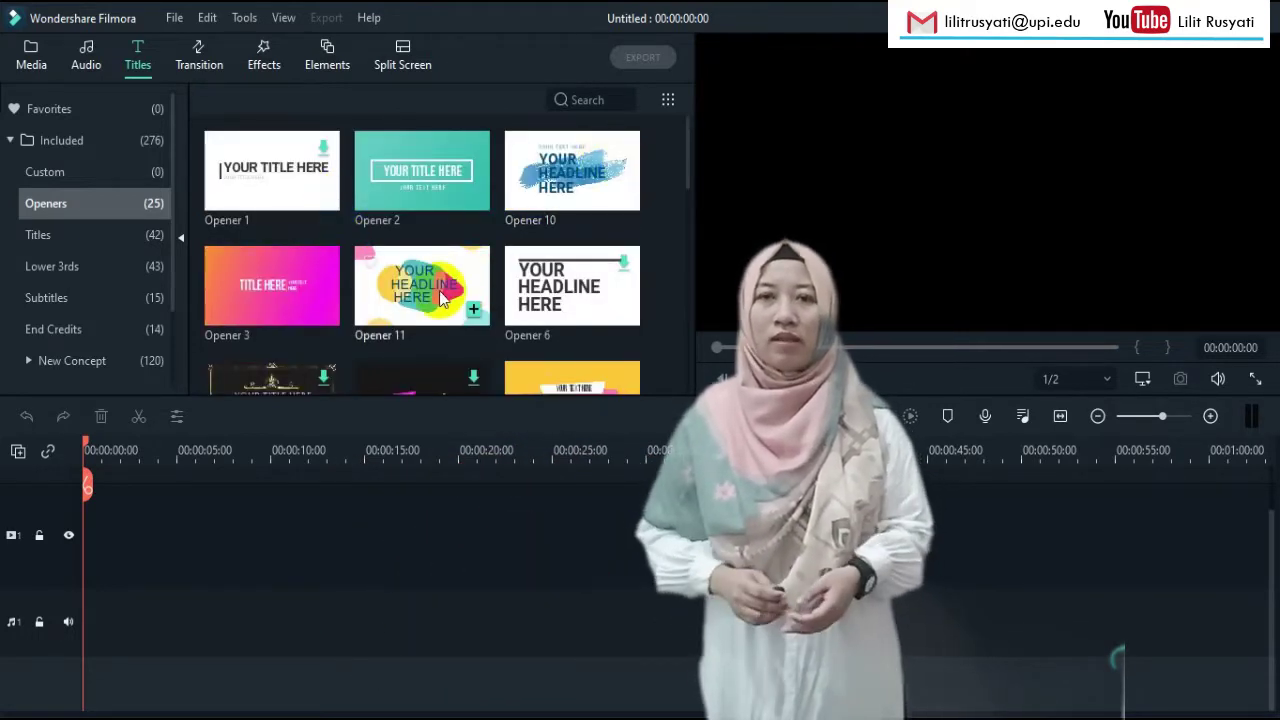
{"action": "scroll", "coordinate": [535, 285], "scroll_direction": "down", "scroll_amount": 2}
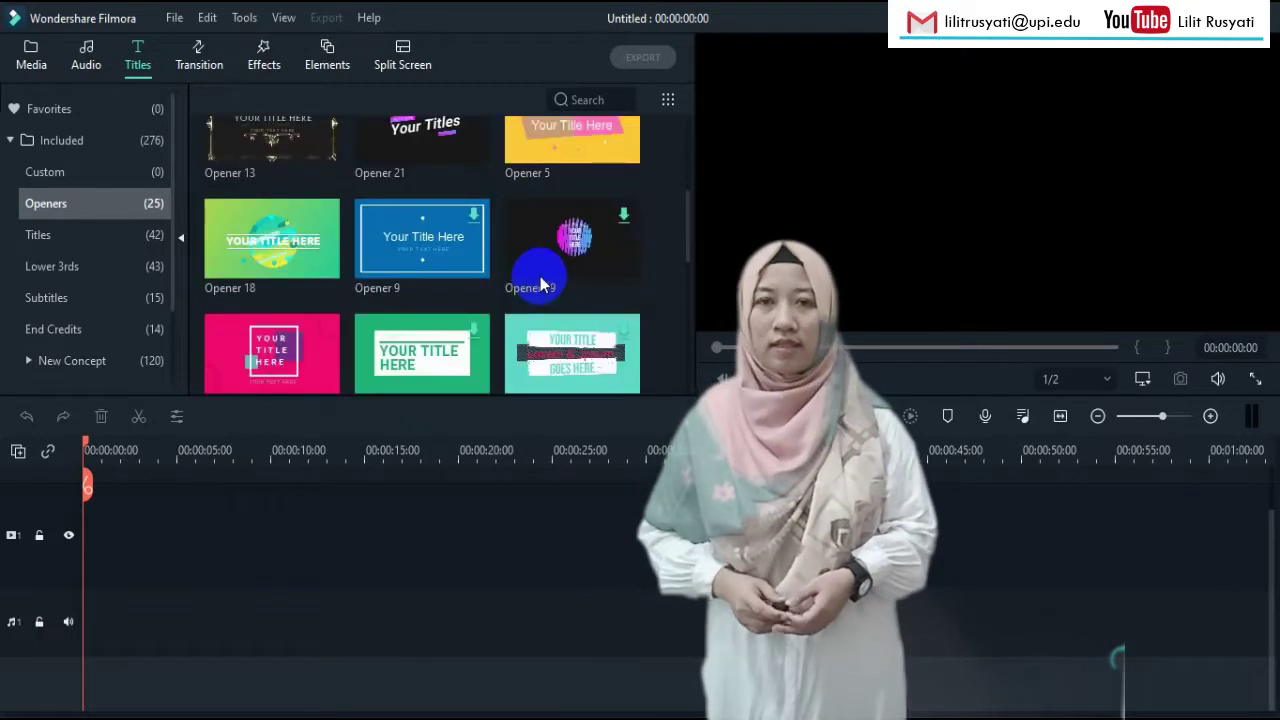
{"action": "scroll", "coordinate": [502, 310], "scroll_direction": "down", "scroll_amount": 3}
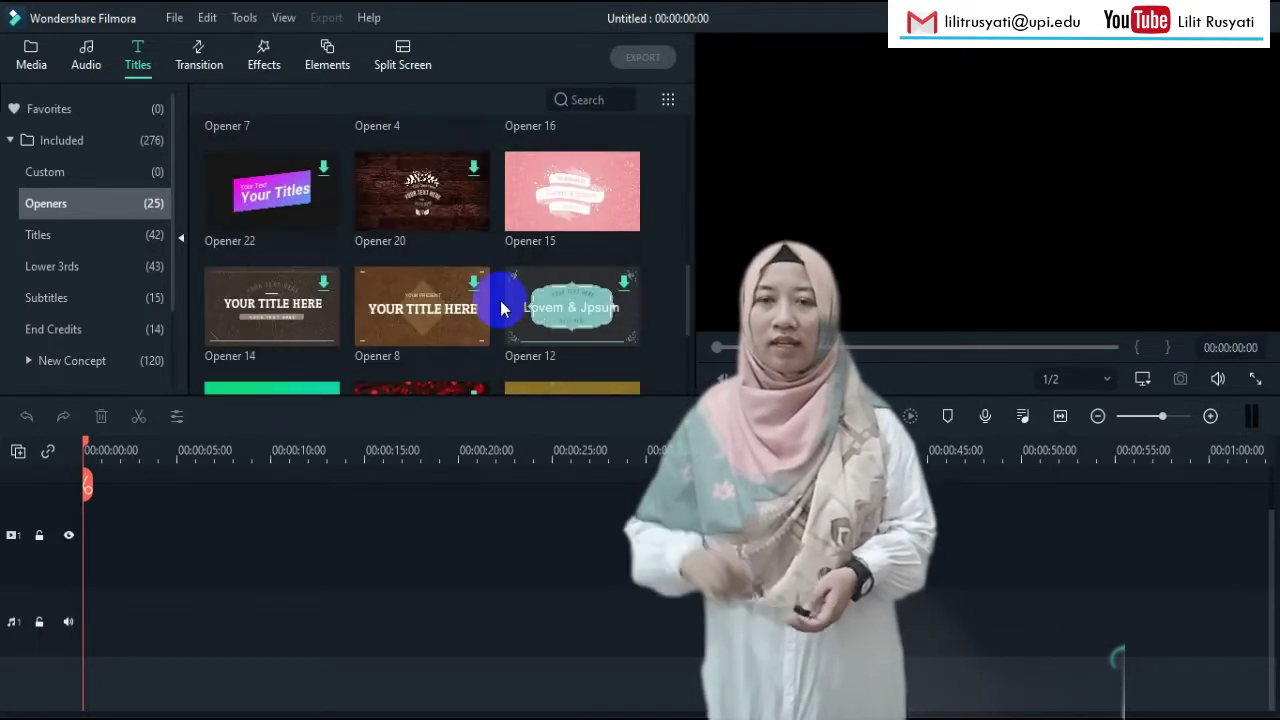
{"action": "scroll", "coordinate": [495, 300], "scroll_direction": "down", "scroll_amount": 2}
{"action": "scroll", "coordinate": [470, 280], "scroll_direction": "up", "scroll_amount": 3}
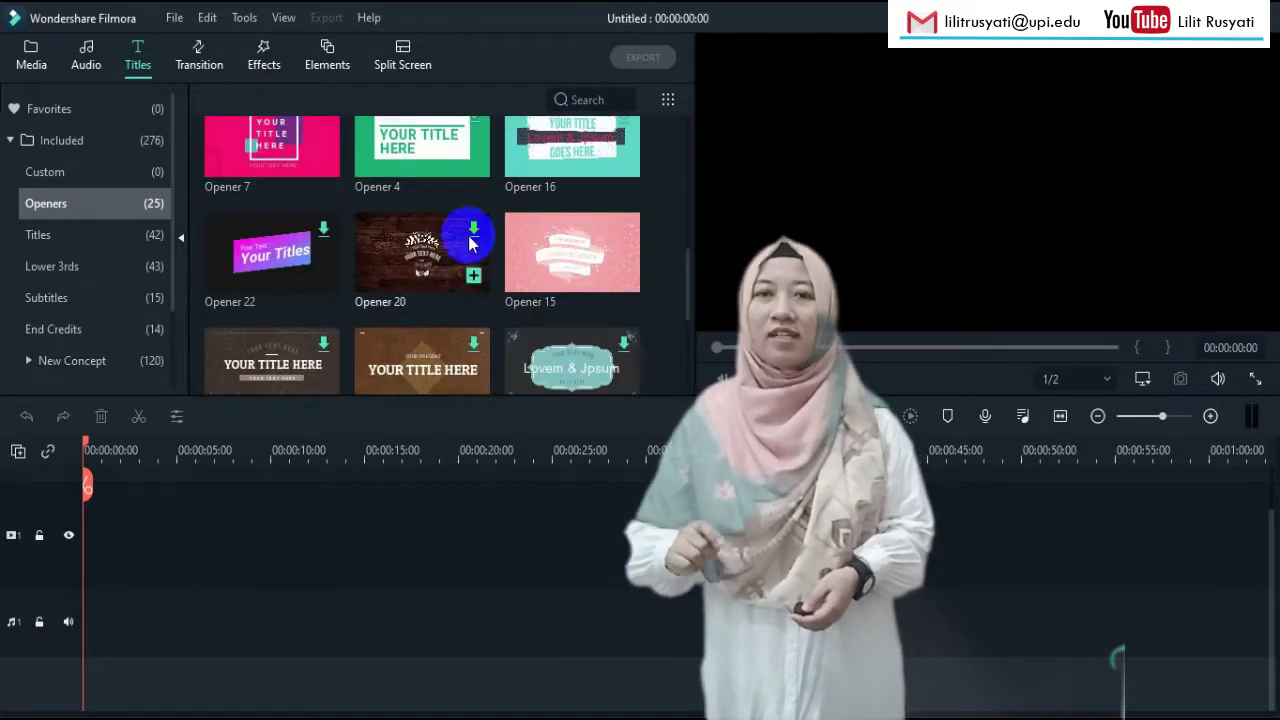
Step: Add the Opener 20 title template to the start of video track 1
{"action": "left_click", "coordinate": [451, 233]}
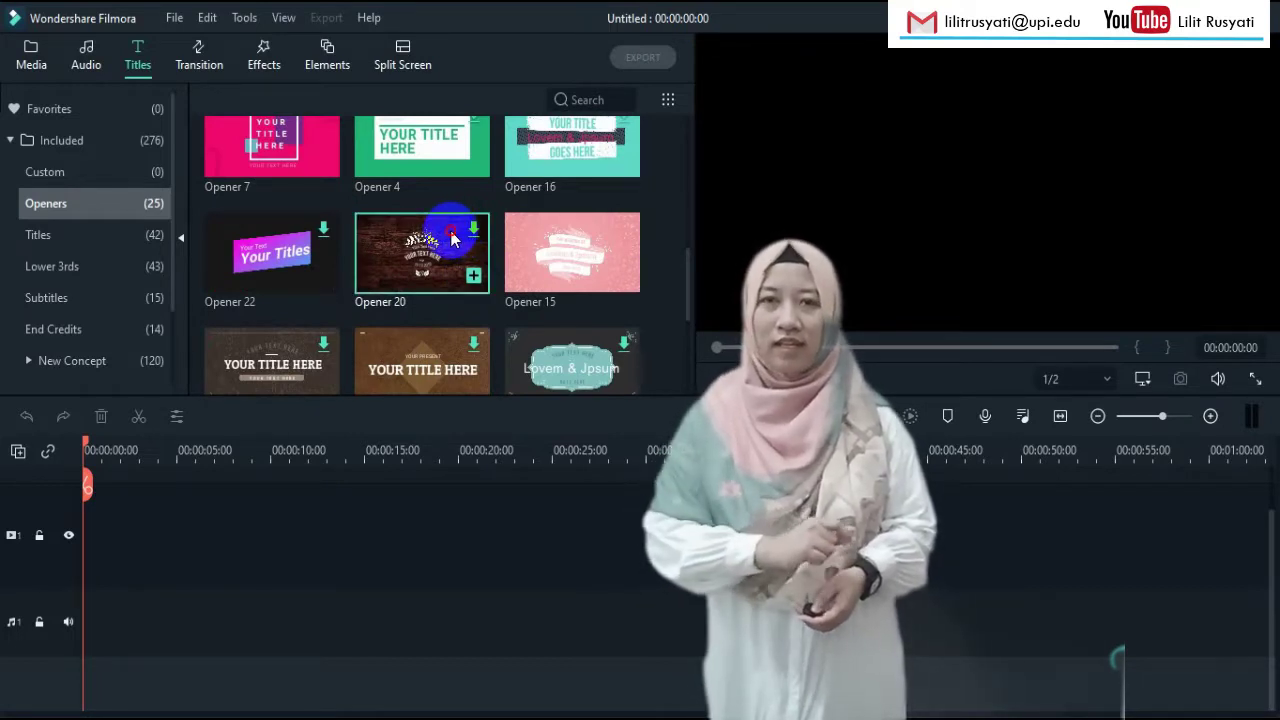
{"action": "left_click_drag", "start_coordinate": [451, 238], "coordinate": [91, 543]}
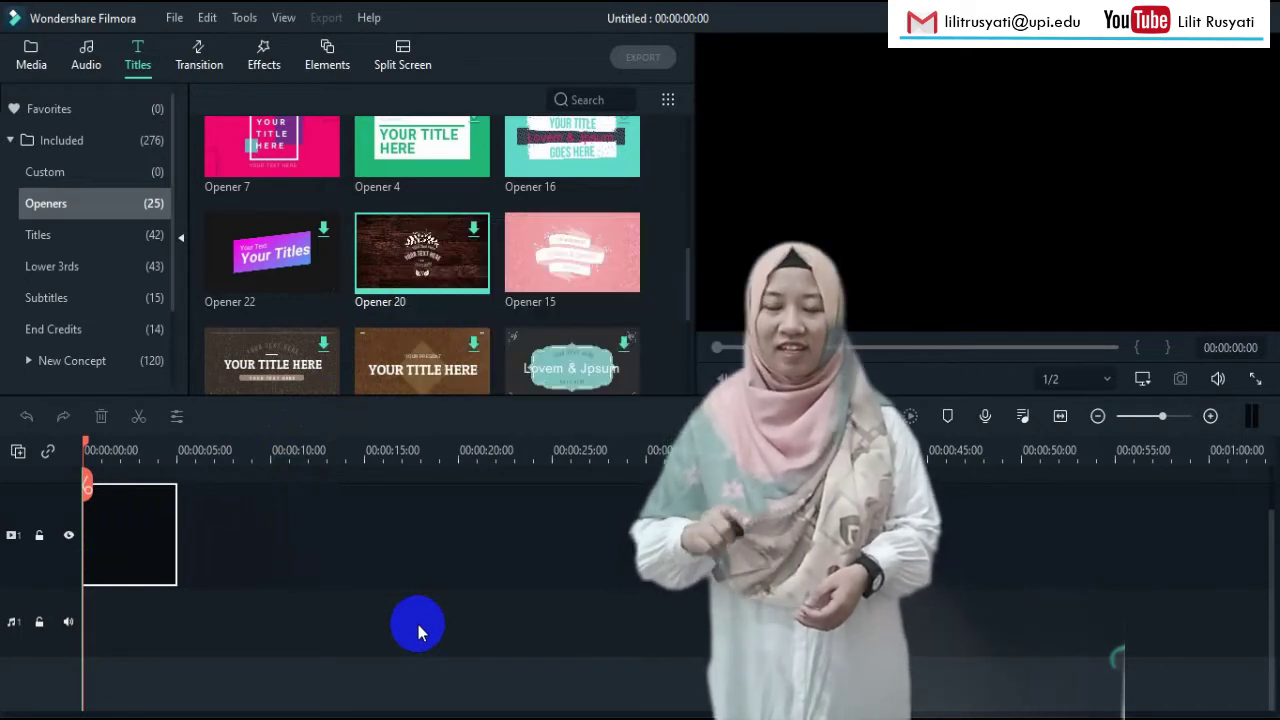
{"action": "left_click", "coordinate": [112, 490]}
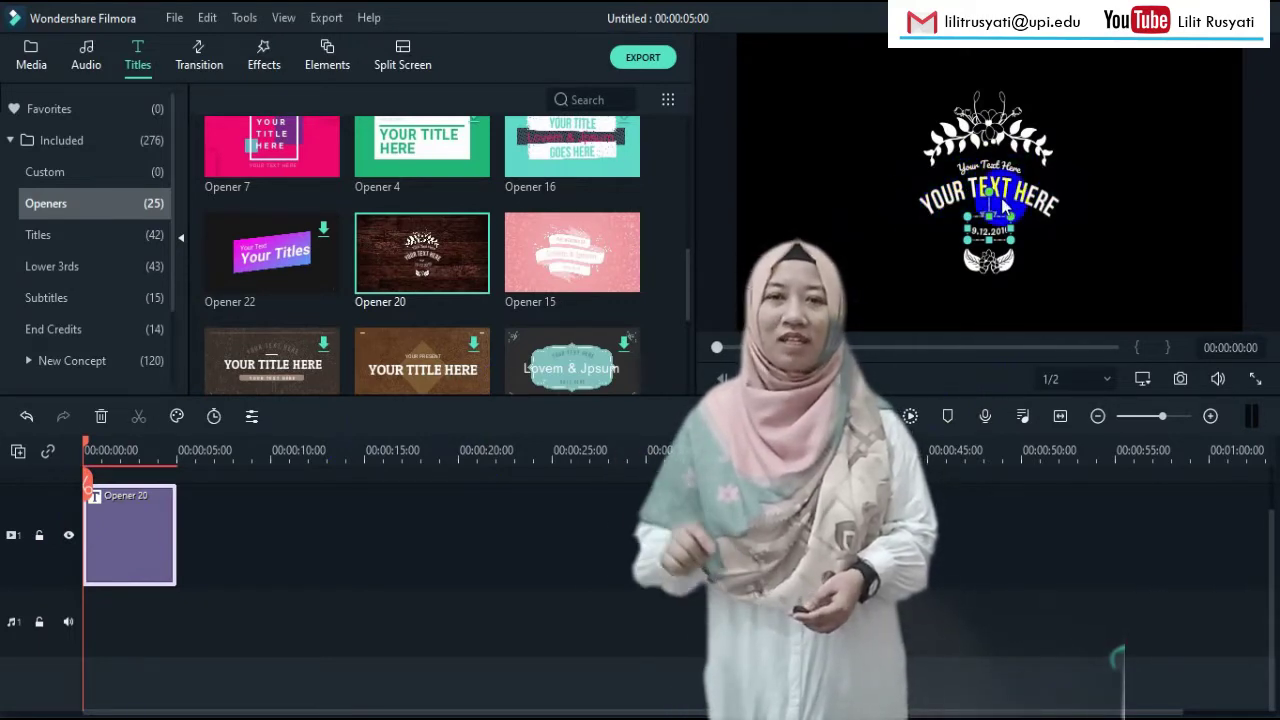
Step: Replace the opener's main "YOUR TEXT HERE" line with "QUIZIZZ"
{"action": "left_click", "coordinate": [947, 196]}
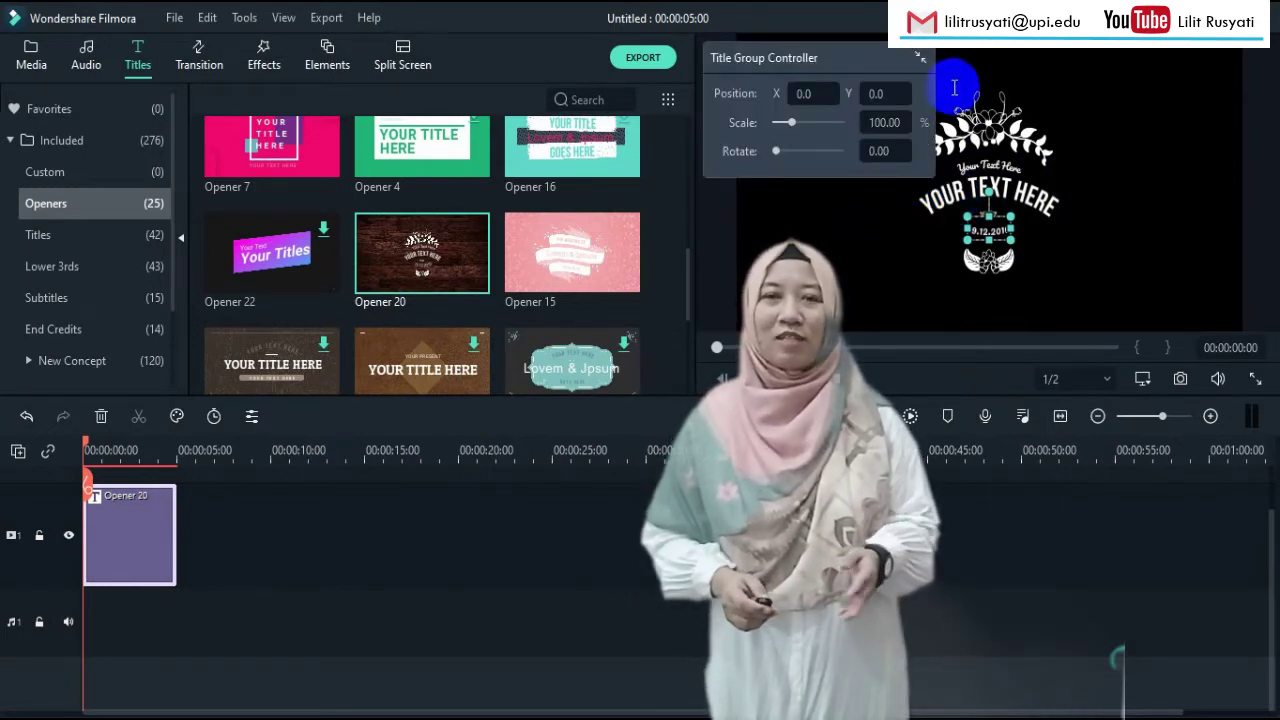
{"action": "double_click", "coordinate": [1022, 192]}
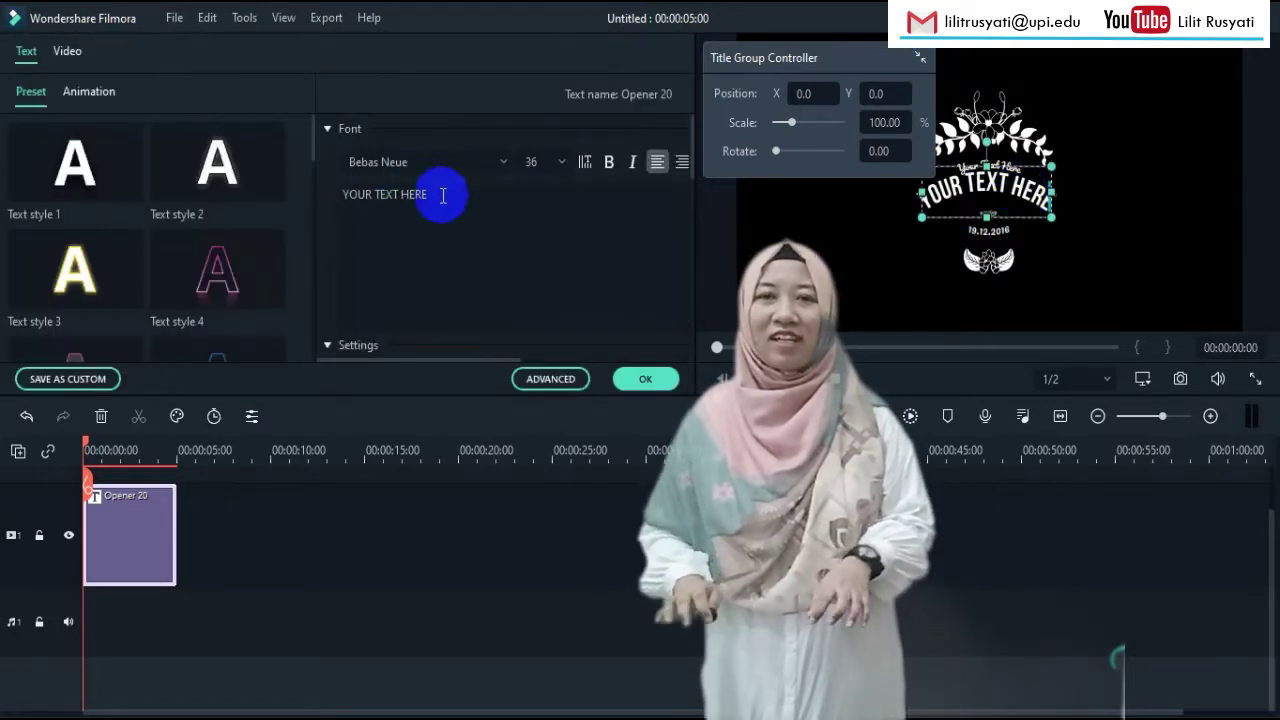
{"action": "left_click", "coordinate": [393, 197]}
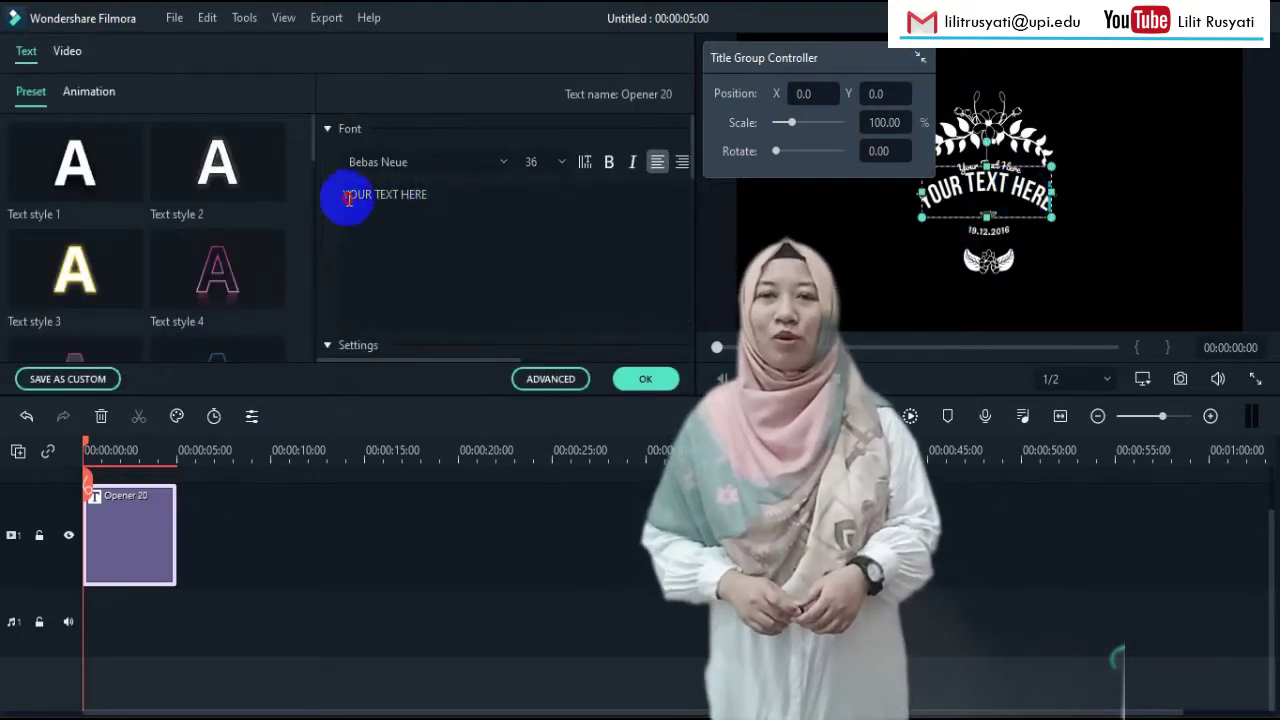
{"action": "left_click", "coordinate": [467, 198]}
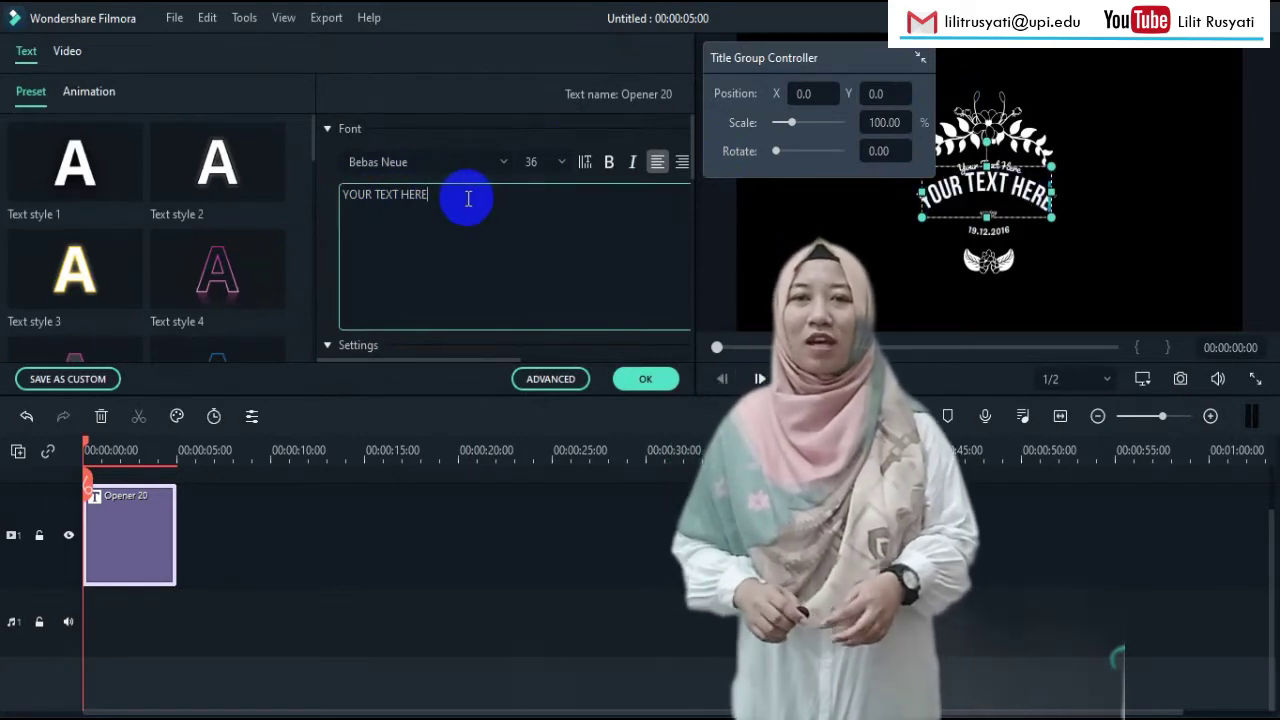
{"action": "key", "text": "BackSpace"}
{"action": "key", "text": "BackSpace"}
{"action": "key", "text": "BackSpace"}
{"action": "key", "text": "BackSpace"}
{"action": "key", "text": "BackSpace"}
{"action": "key", "text": "BackSpace"}
{"action": "key", "text": "BackSpace"}
{"action": "key", "text": "BackSpace"}
{"action": "key", "text": "BackSpace"}
{"action": "key", "text": "BackSpace"}
{"action": "key", "text": "BackSpace"}
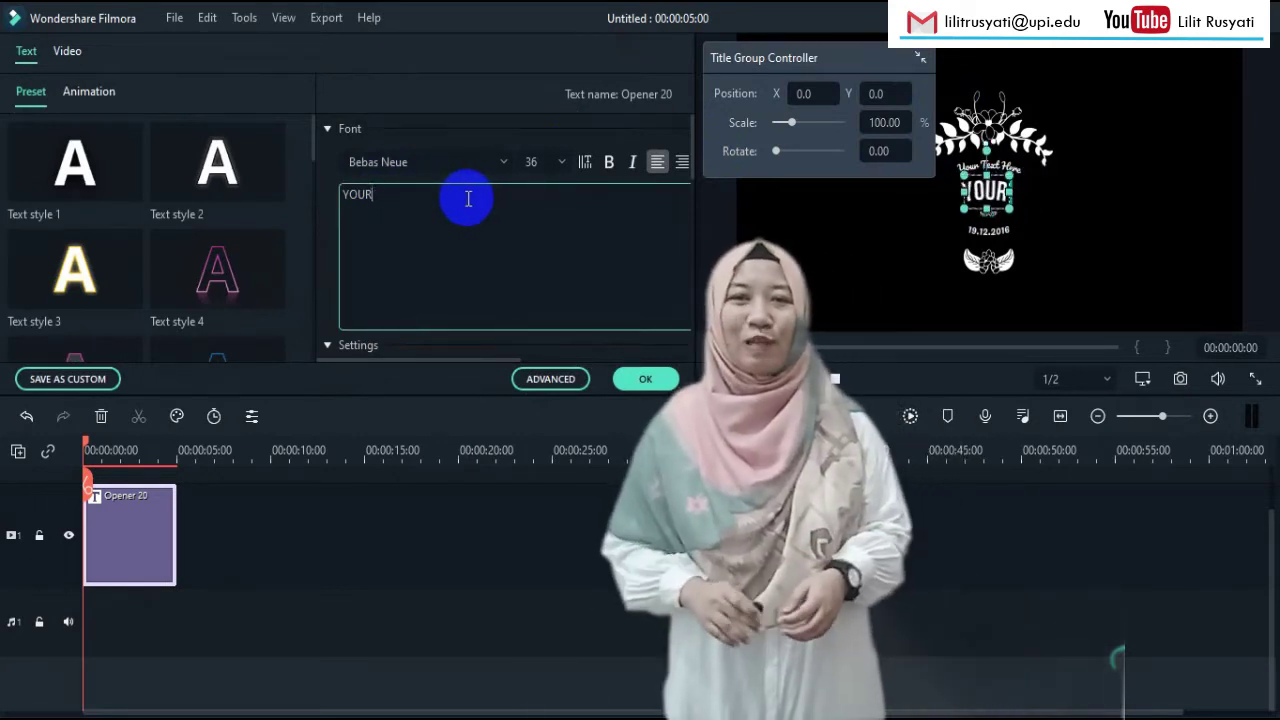
{"action": "key", "text": "BackSpace"}
{"action": "key", "text": "BackSpace"}
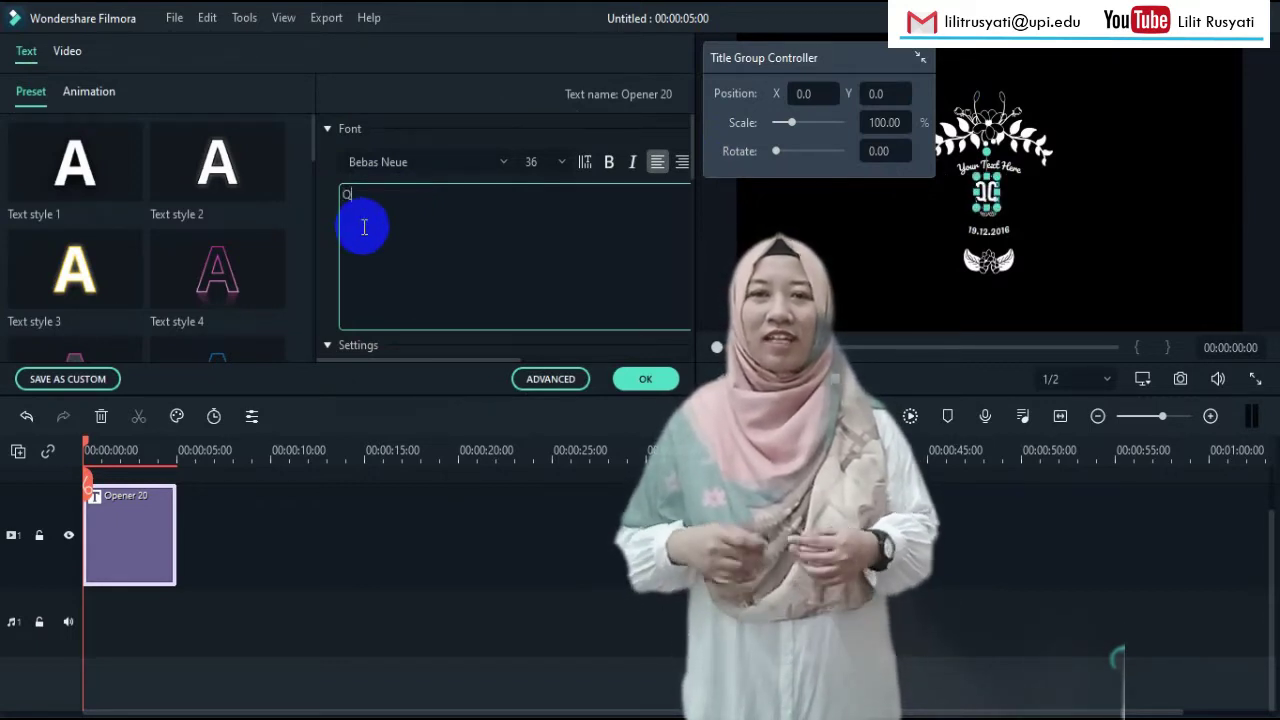
{"action": "type", "text": "IZIZZ"}
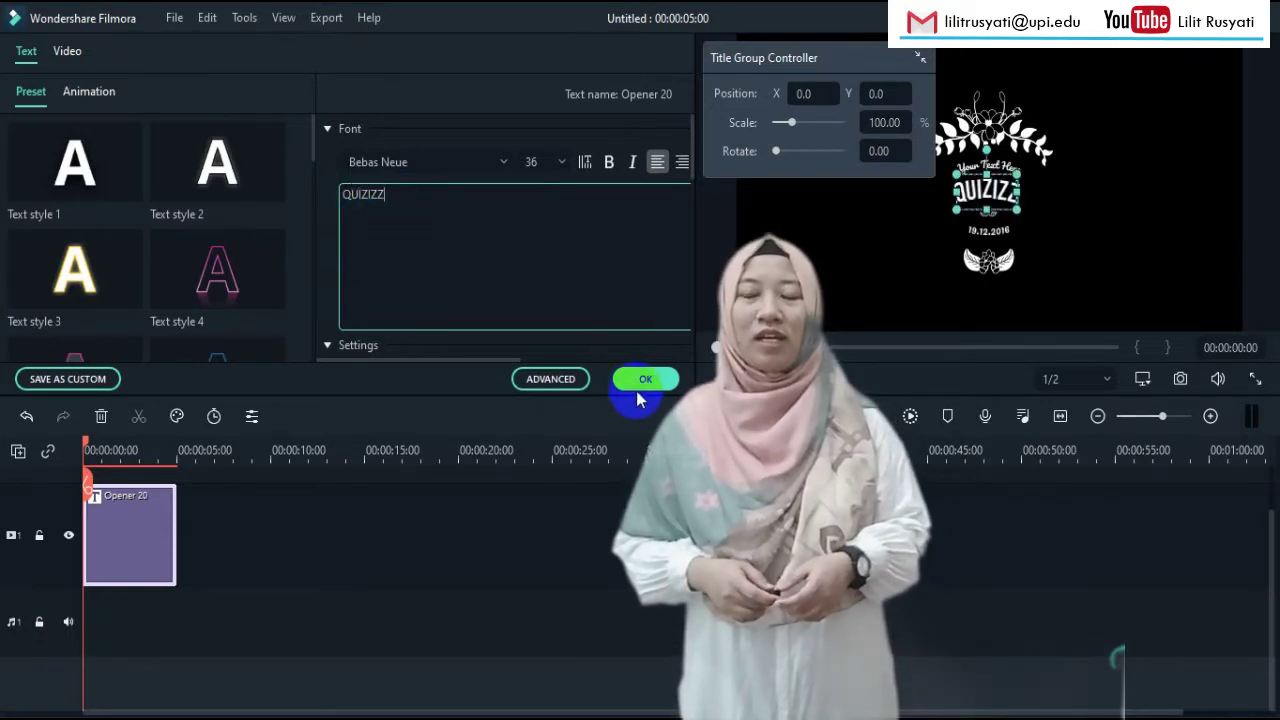
Step: Browse the text animations and apply Cinema style to the QUIZIZZ text
{"action": "left_click", "coordinate": [87, 95]}
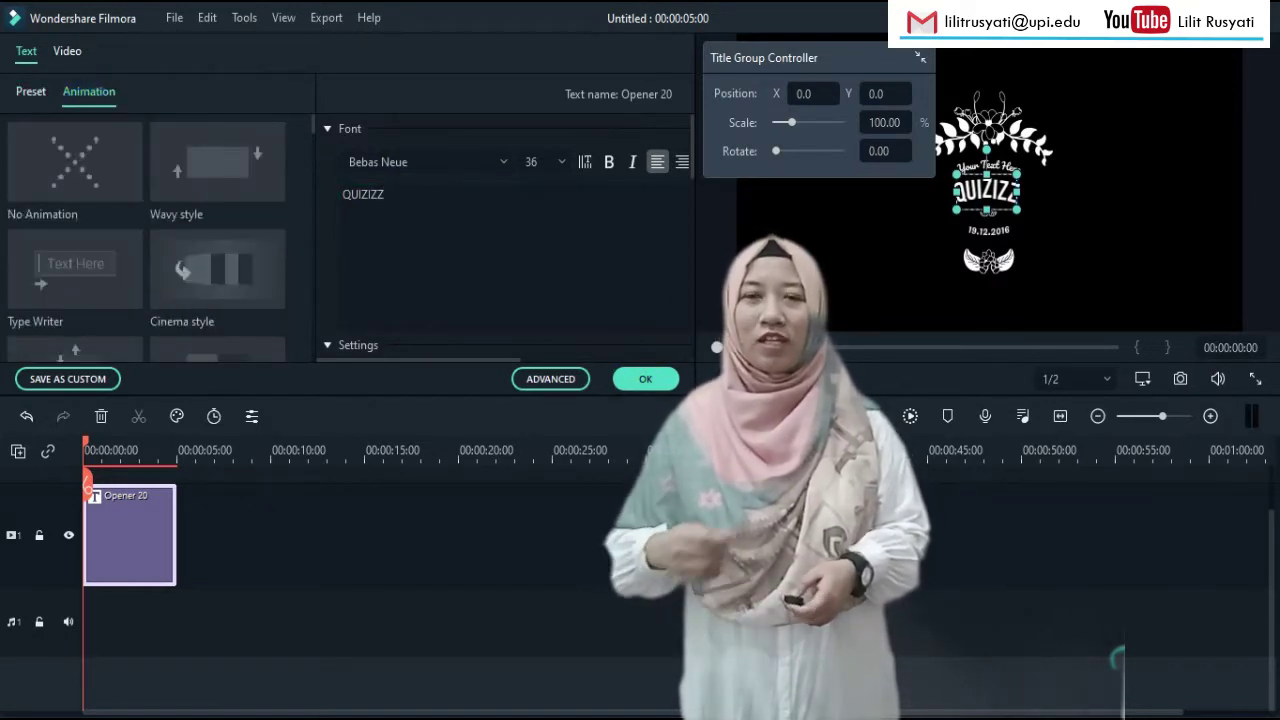
{"action": "scroll", "coordinate": [173, 275], "scroll_direction": "down", "scroll_amount": 5}
{"action": "scroll", "coordinate": [176, 273], "scroll_direction": "down", "scroll_amount": 5}
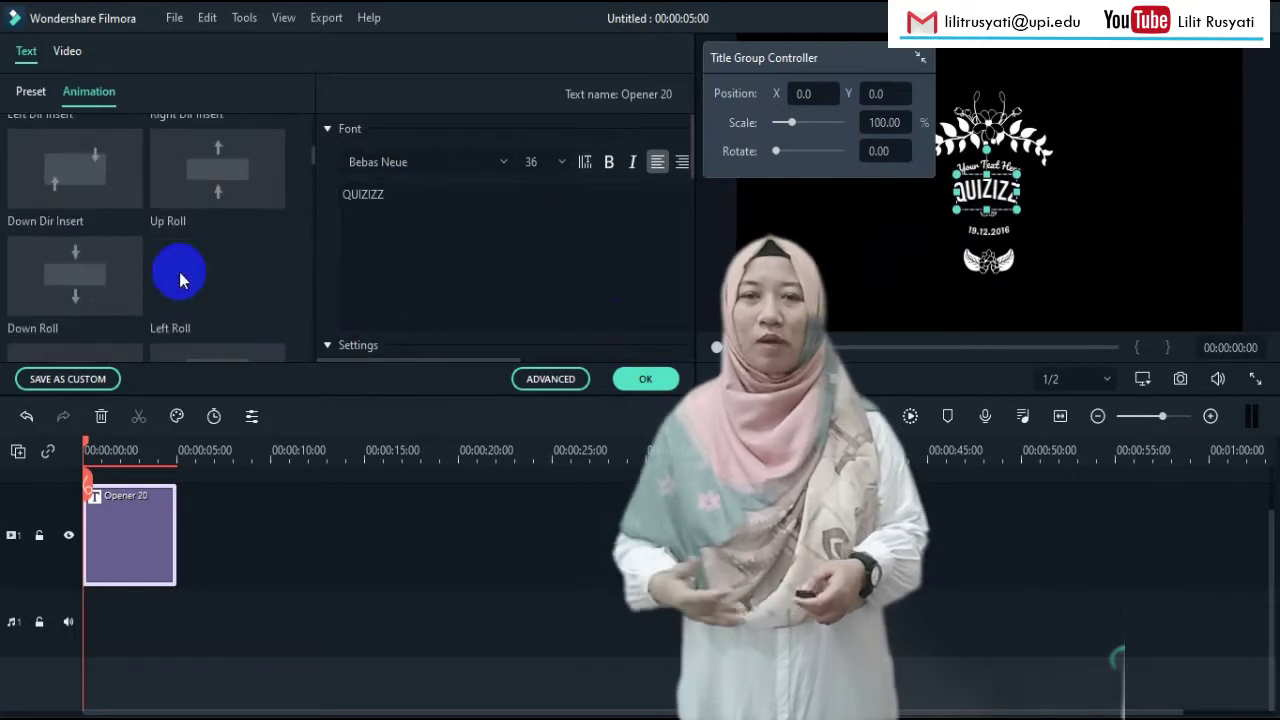
{"action": "scroll", "coordinate": [181, 272], "scroll_direction": "down", "scroll_amount": 3}
{"action": "scroll", "coordinate": [198, 285], "scroll_direction": "down", "scroll_amount": 5}
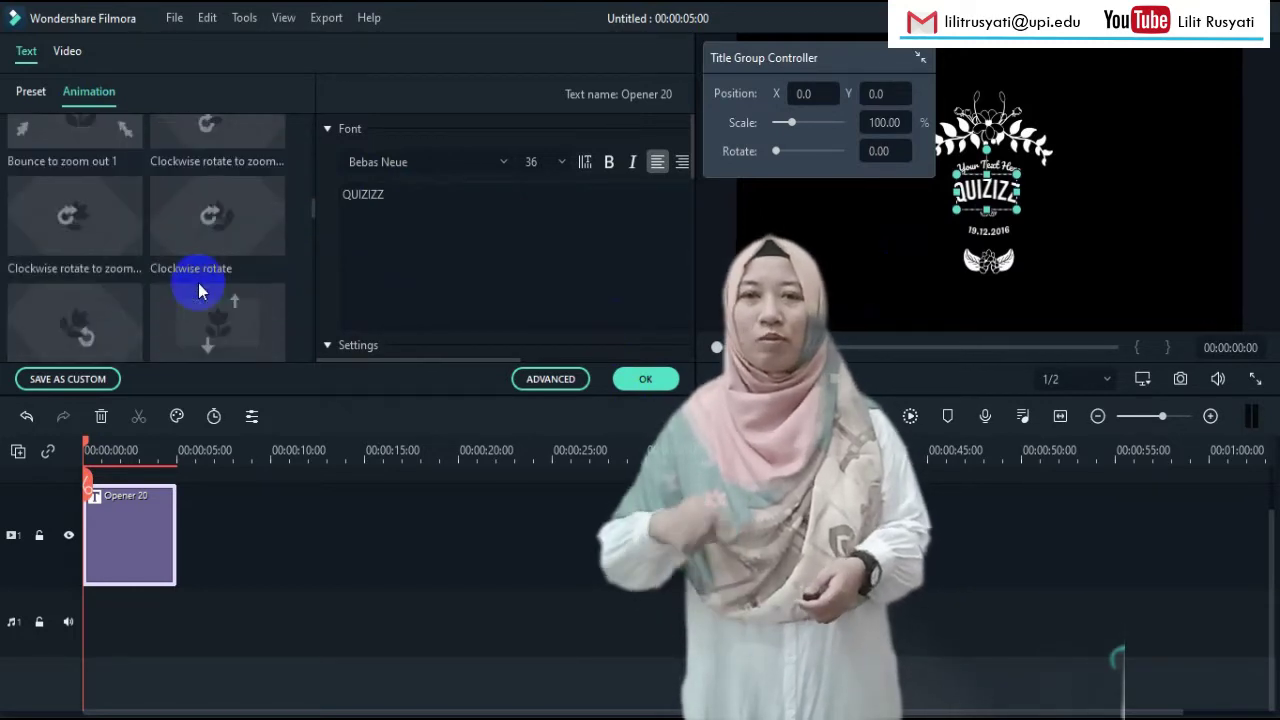
{"action": "scroll", "coordinate": [198, 290], "scroll_direction": "up", "scroll_amount": 15}
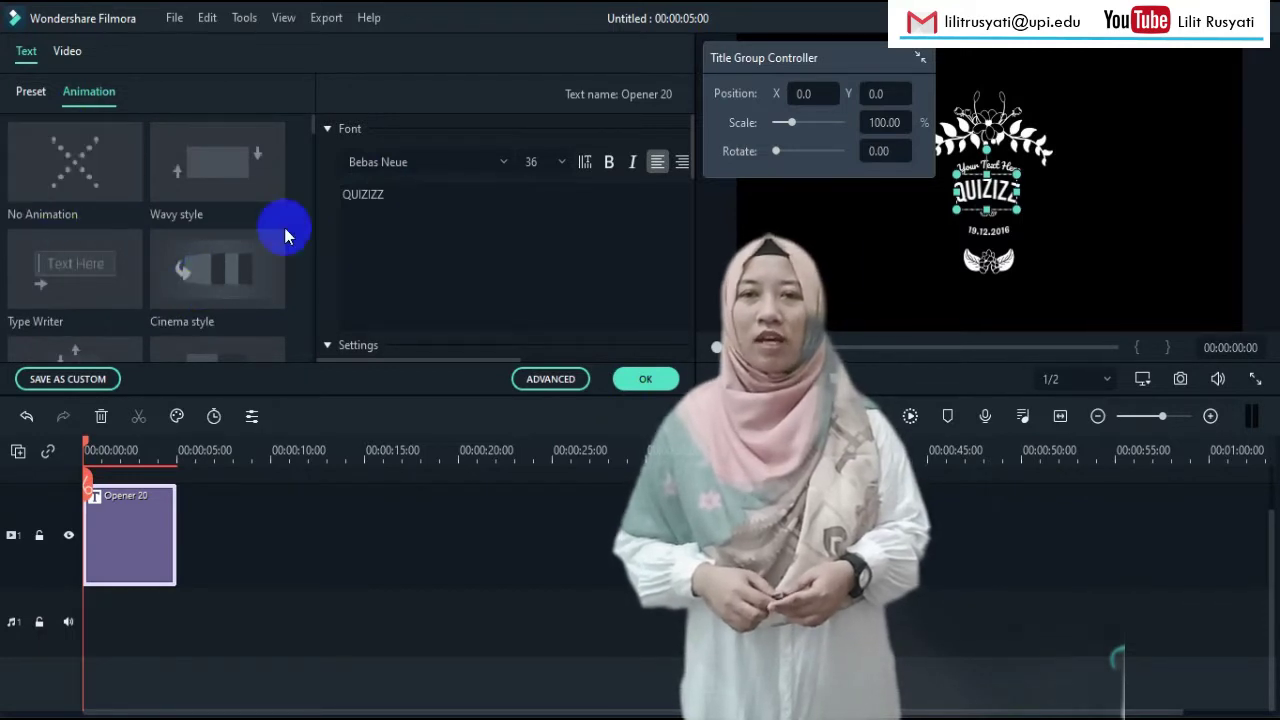
{"action": "double_click", "coordinate": [195, 266]}
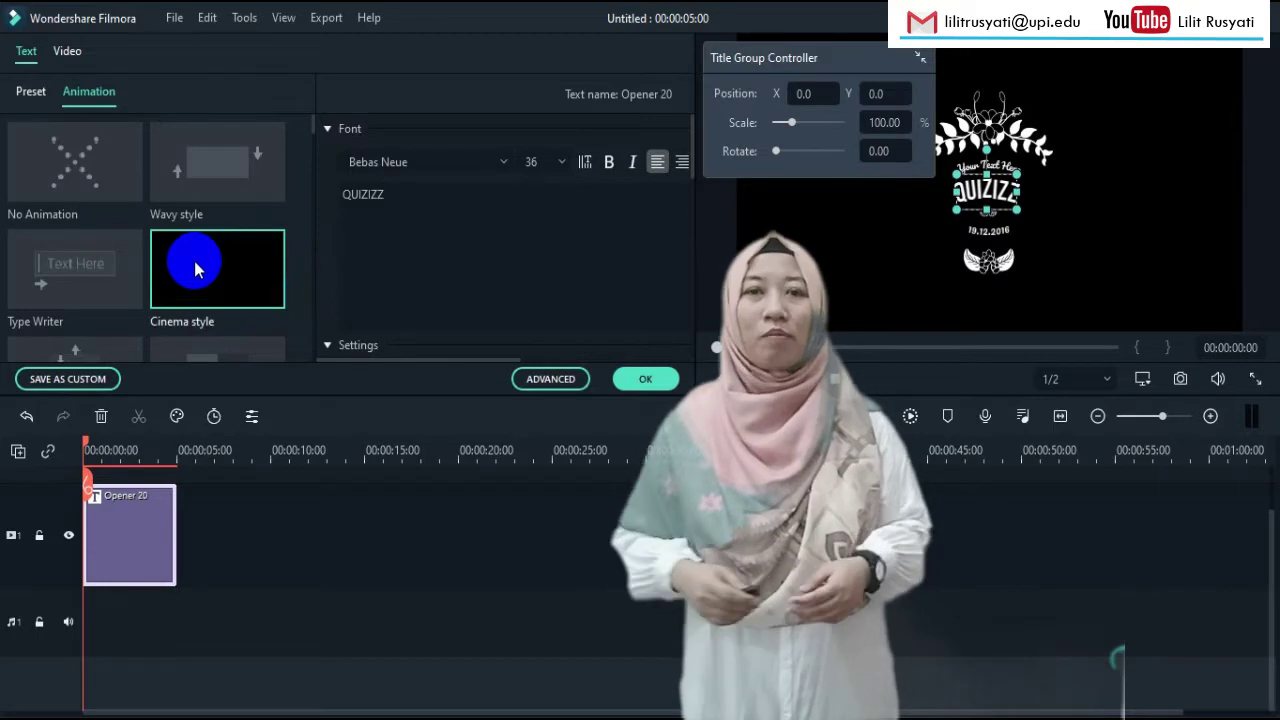
Step: Try the Text style 4 preset on the QUIZIZZ text
{"action": "left_click", "coordinate": [31, 94]}
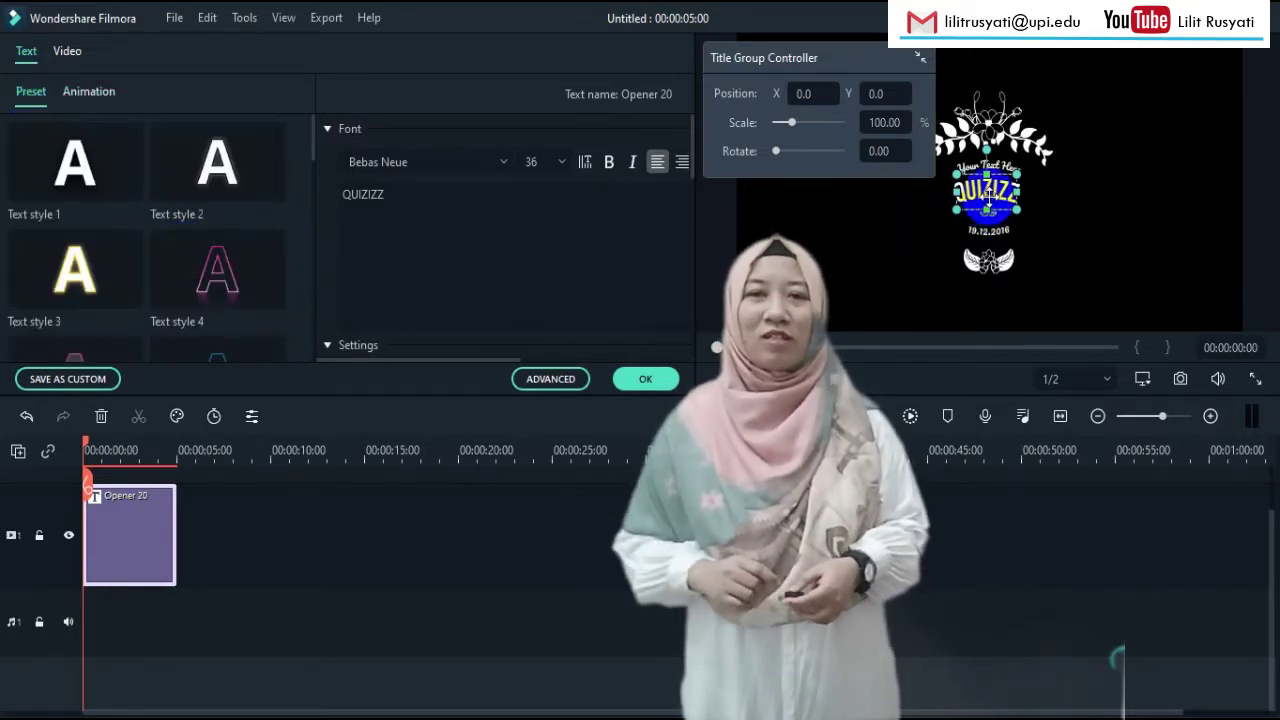
{"action": "left_click", "coordinate": [246, 284]}
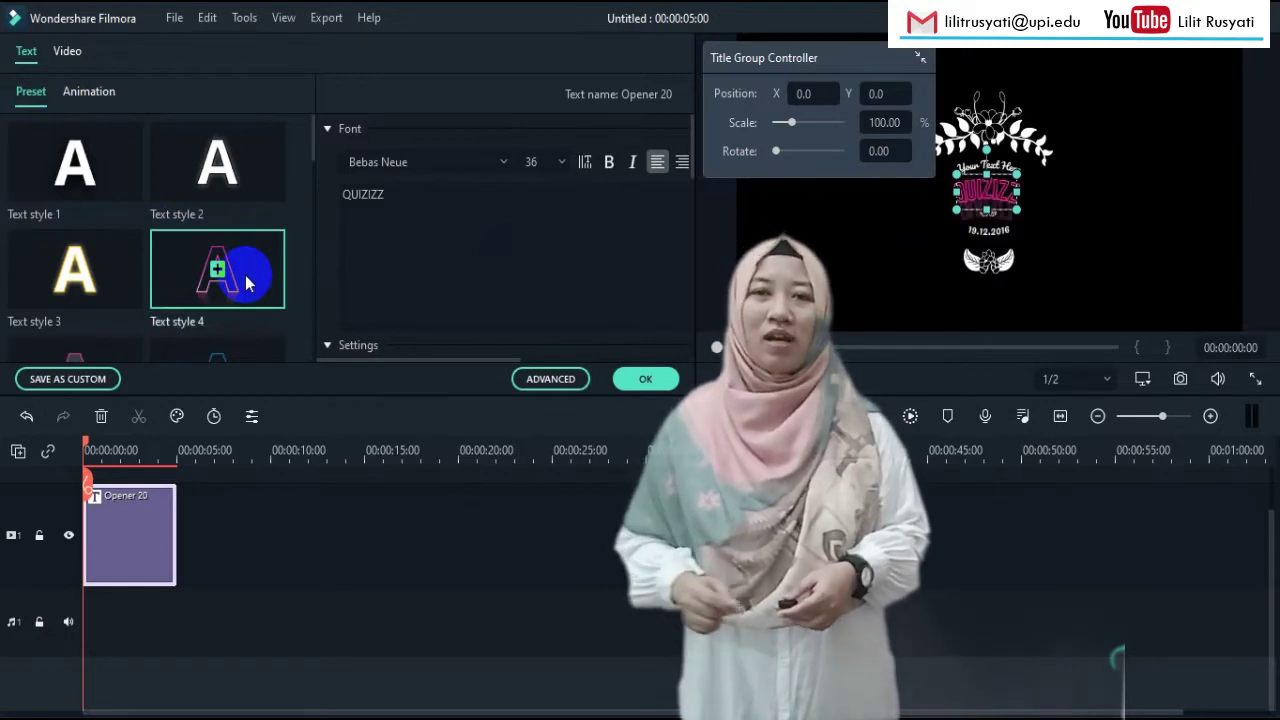
{"action": "left_click", "coordinate": [983, 195]}
{"action": "left_click", "coordinate": [1038, 224]}
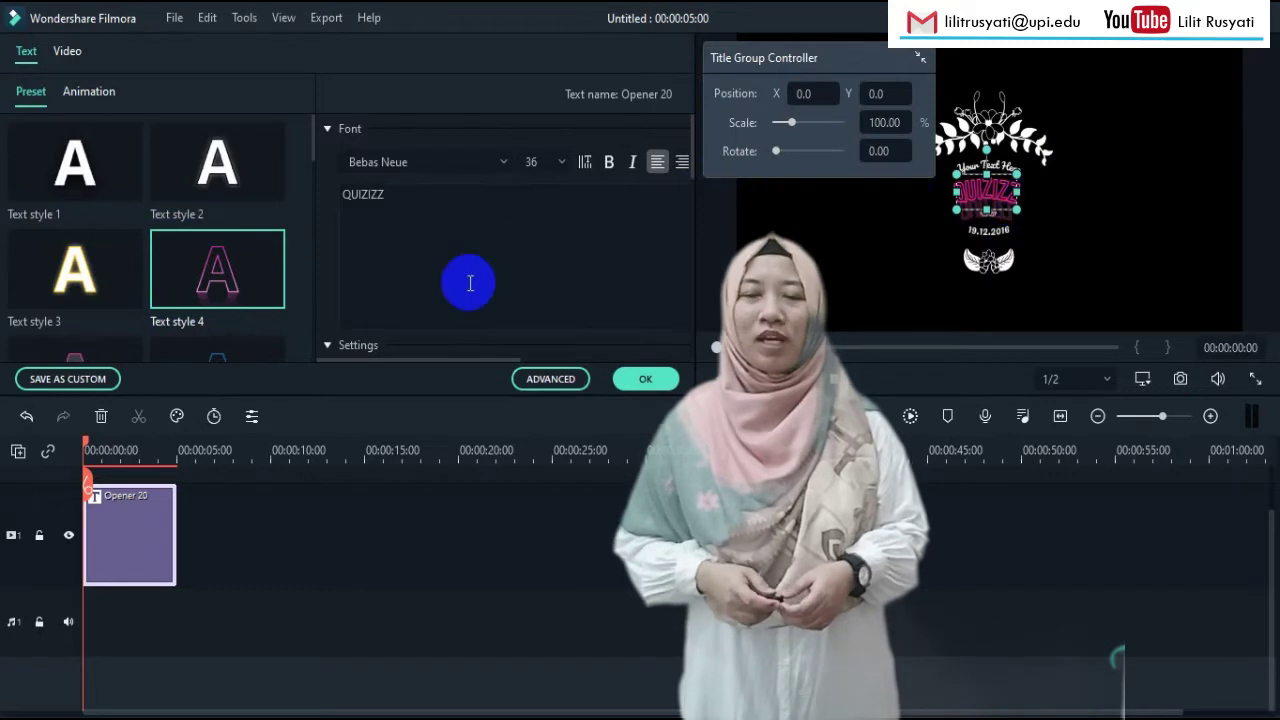
Step: Try the Text style 14 preset on the QUIZIZZ text
{"action": "mouse_move", "coordinate": [230, 290]}
{"action": "scroll", "coordinate": [228, 290], "scroll_direction": "down", "scroll_amount": 10}
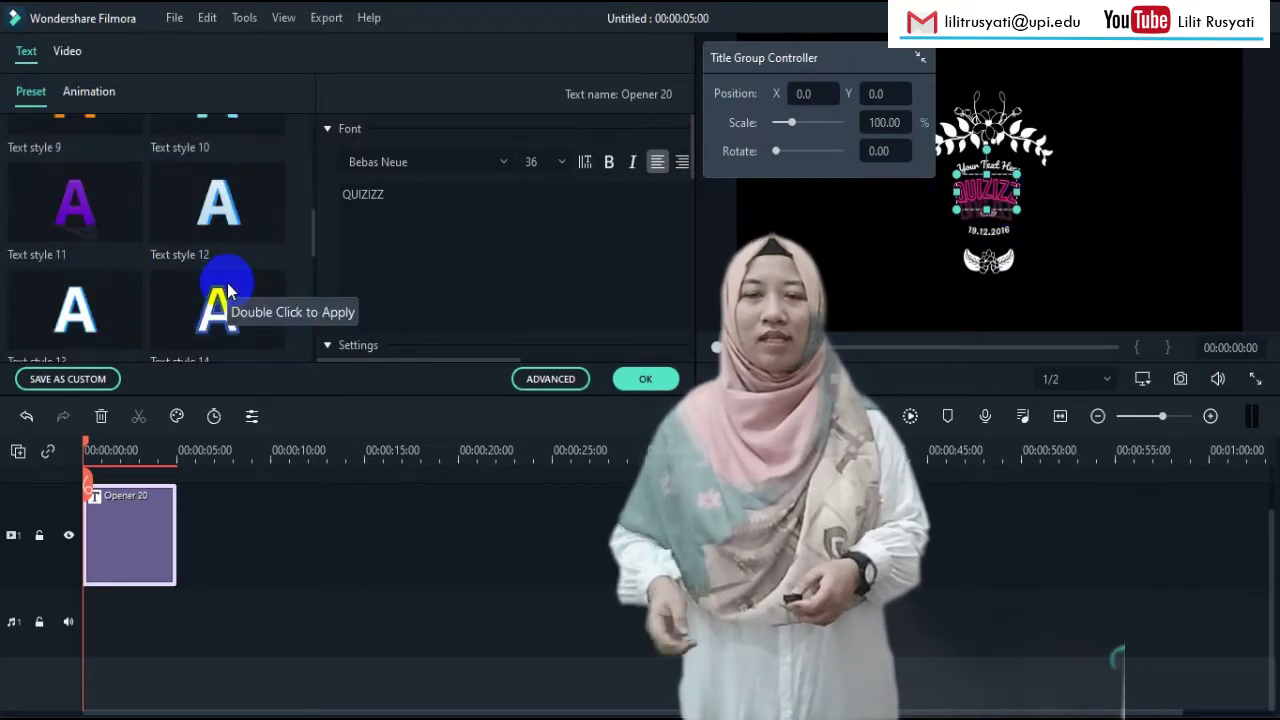
{"action": "scroll", "coordinate": [228, 290], "scroll_direction": "up", "scroll_amount": 4}
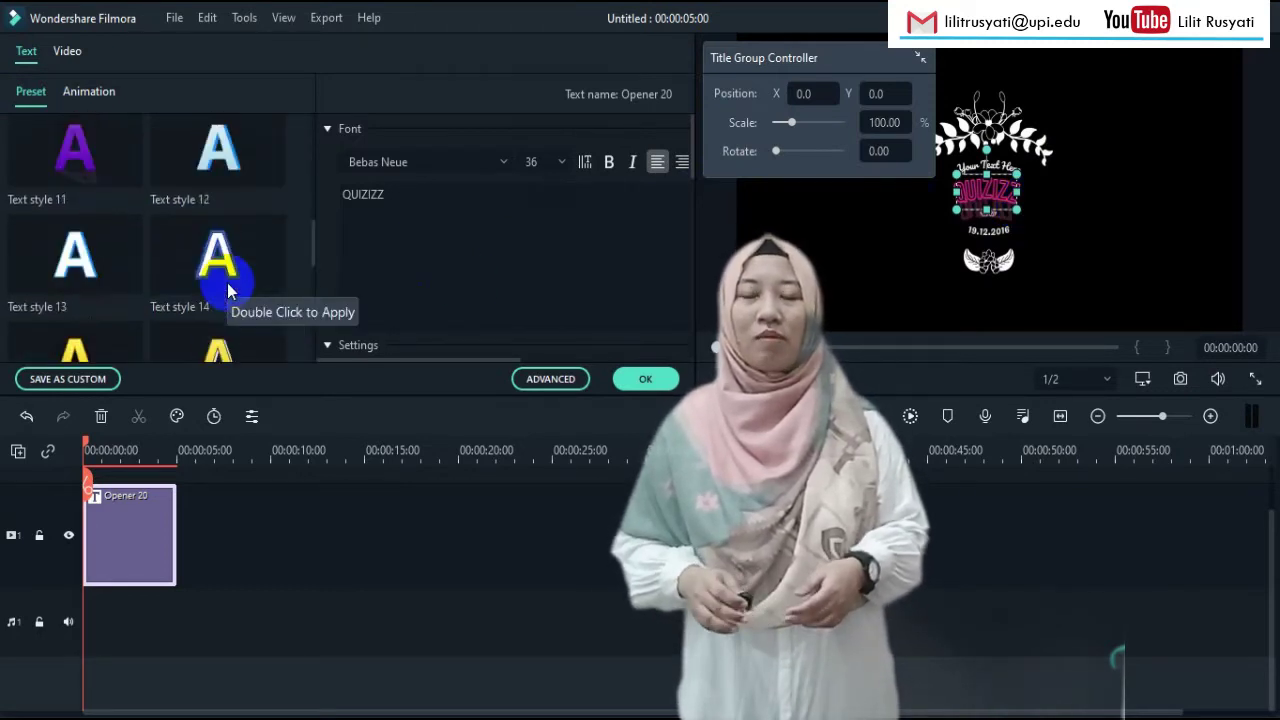
{"action": "mouse_move", "coordinate": [251, 263]}
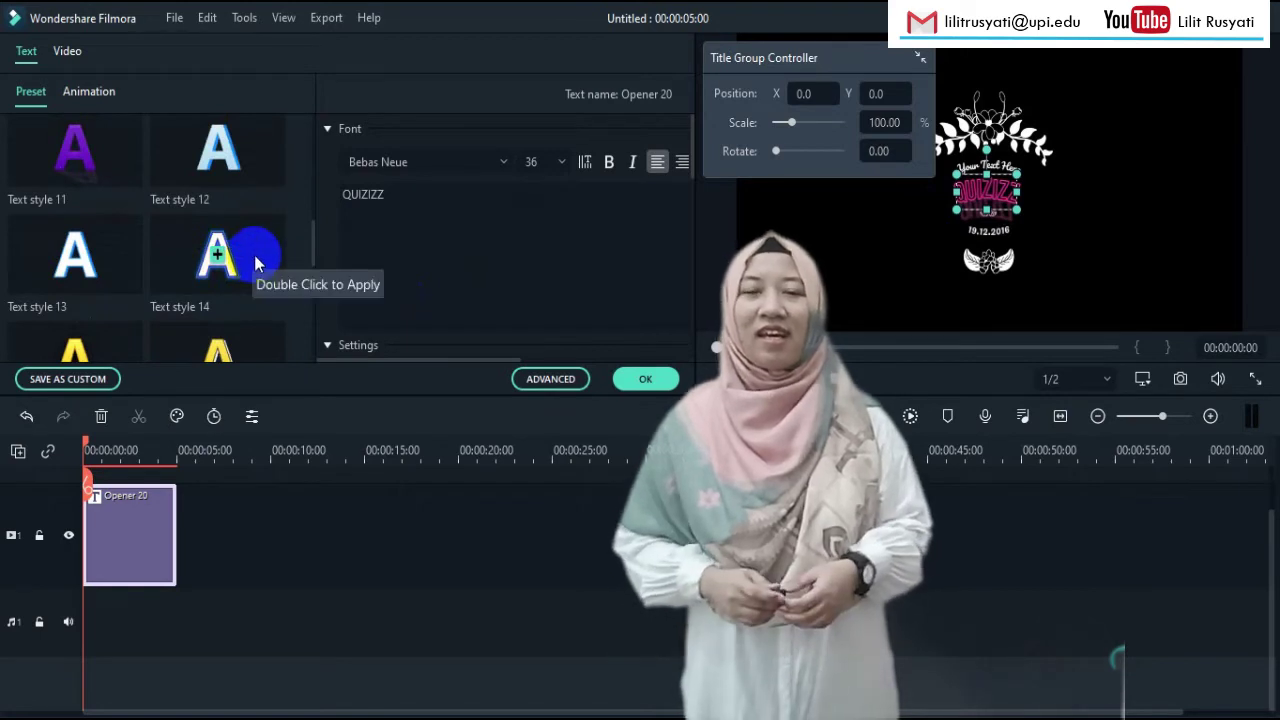
{"action": "left_click", "coordinate": [251, 263]}
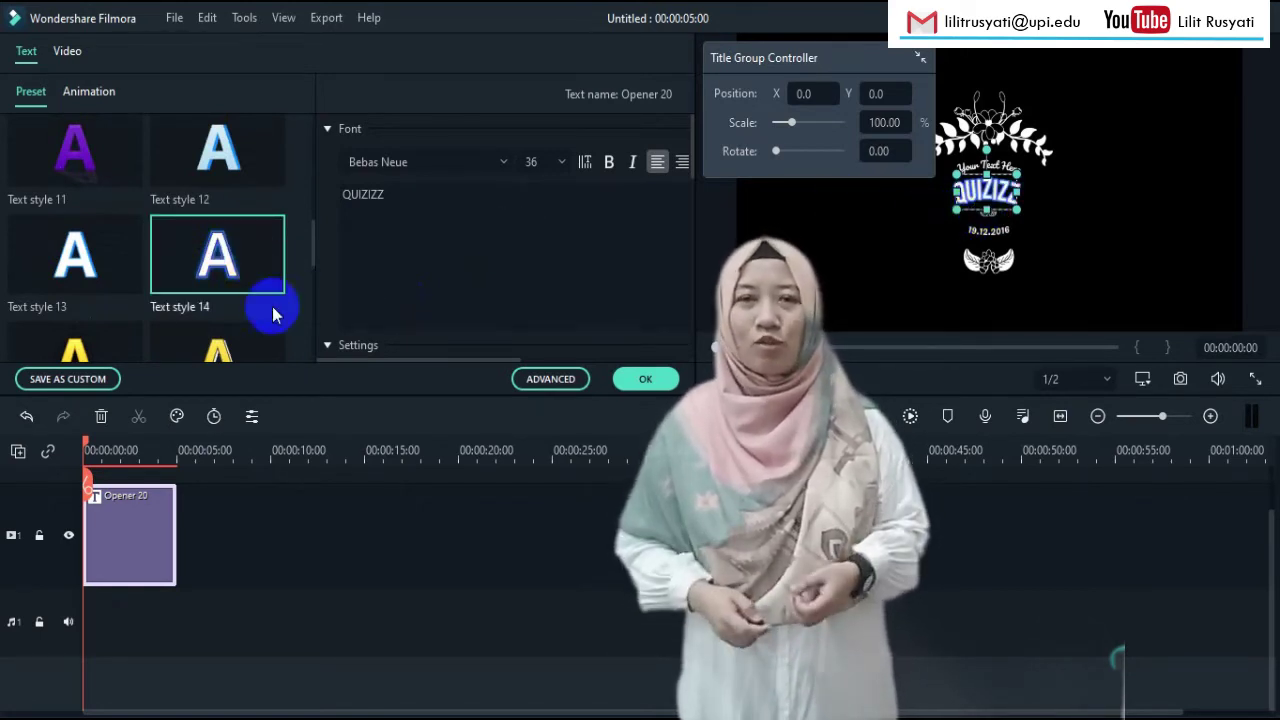
Step: Apply the Text style 18 preset to the QUIZIZZ text and collapse the Title Group Controller
{"action": "scroll", "coordinate": [140, 330], "scroll_direction": "down", "scroll_amount": 3}
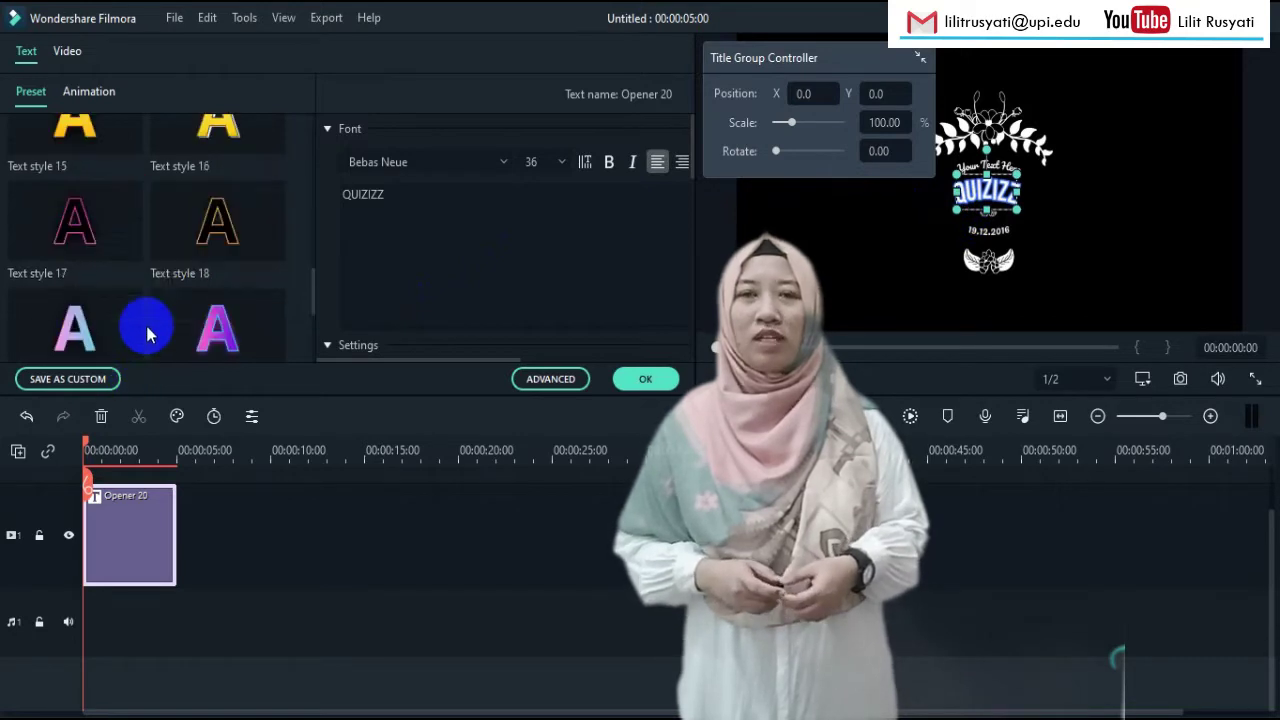
{"action": "double_click", "coordinate": [238, 241]}
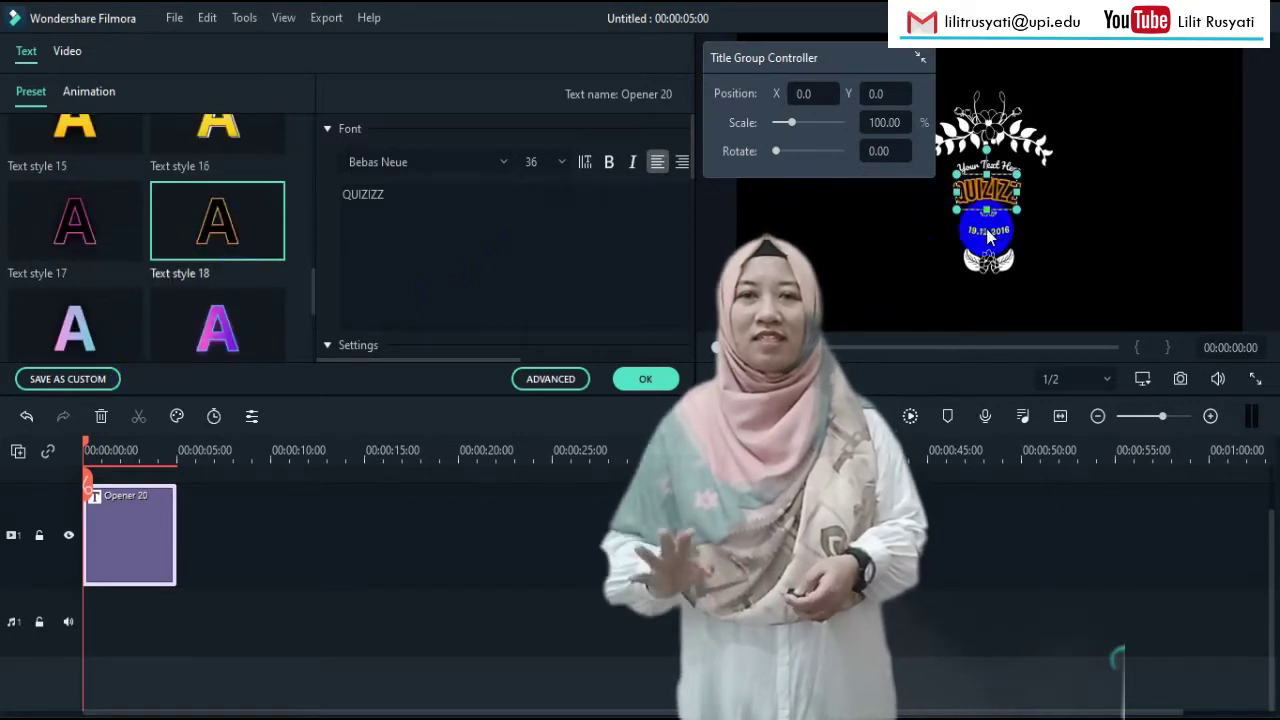
{"action": "left_click", "coordinate": [409, 263]}
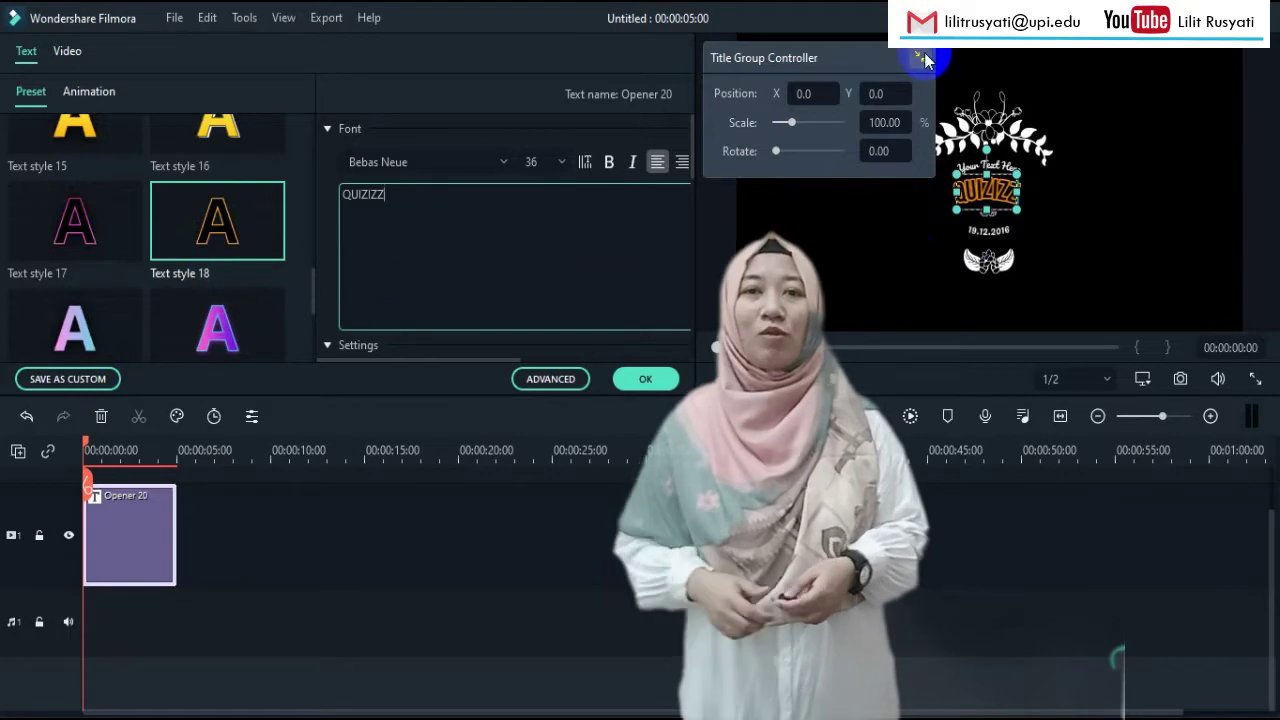
{"action": "left_click", "coordinate": [920, 57]}
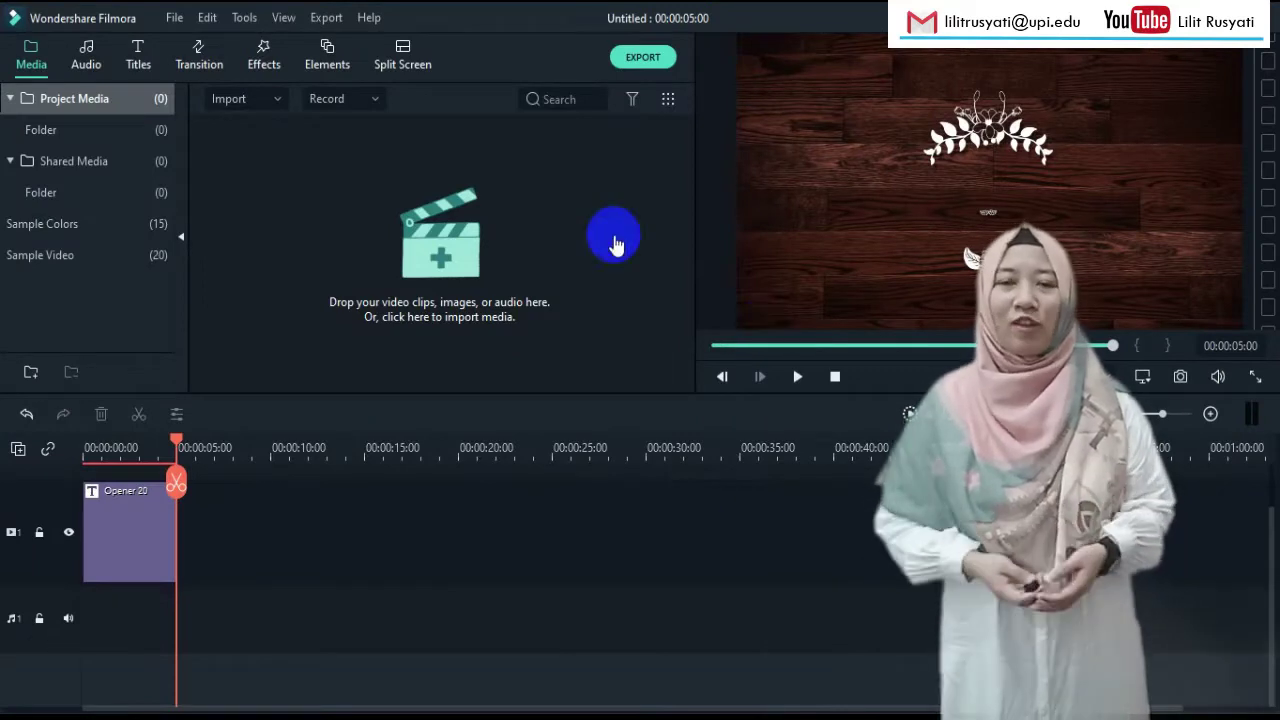
Step: Import all media files from the Quizizz folder inside FILMORA on drive D into the project
{"action": "left_click", "coordinate": [277, 100]}
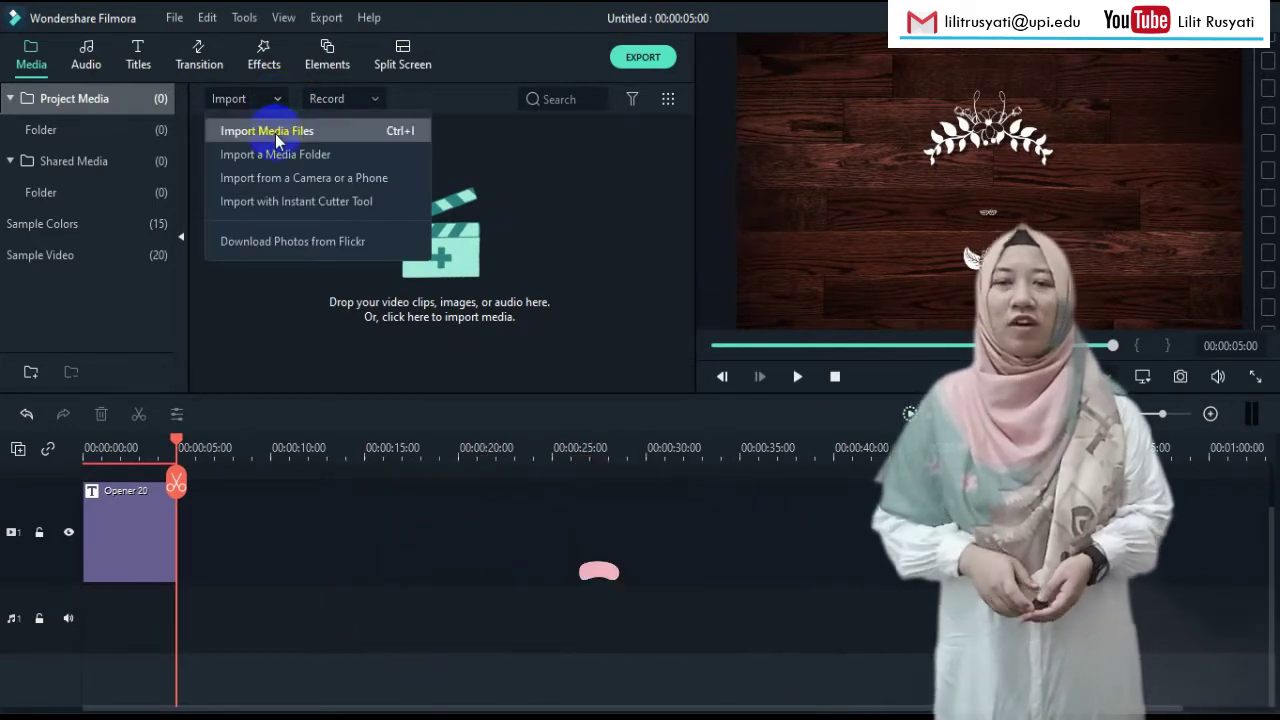
{"action": "left_click", "coordinate": [275, 133]}
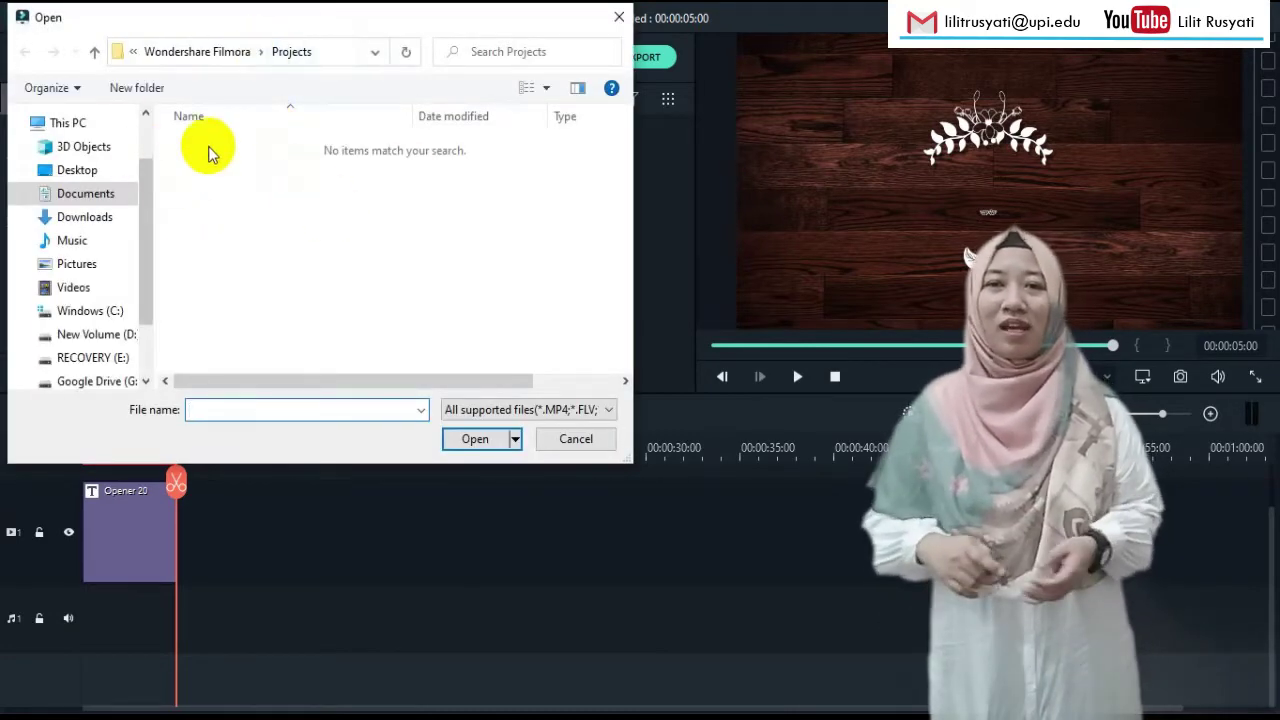
{"action": "left_click", "coordinate": [125, 340]}
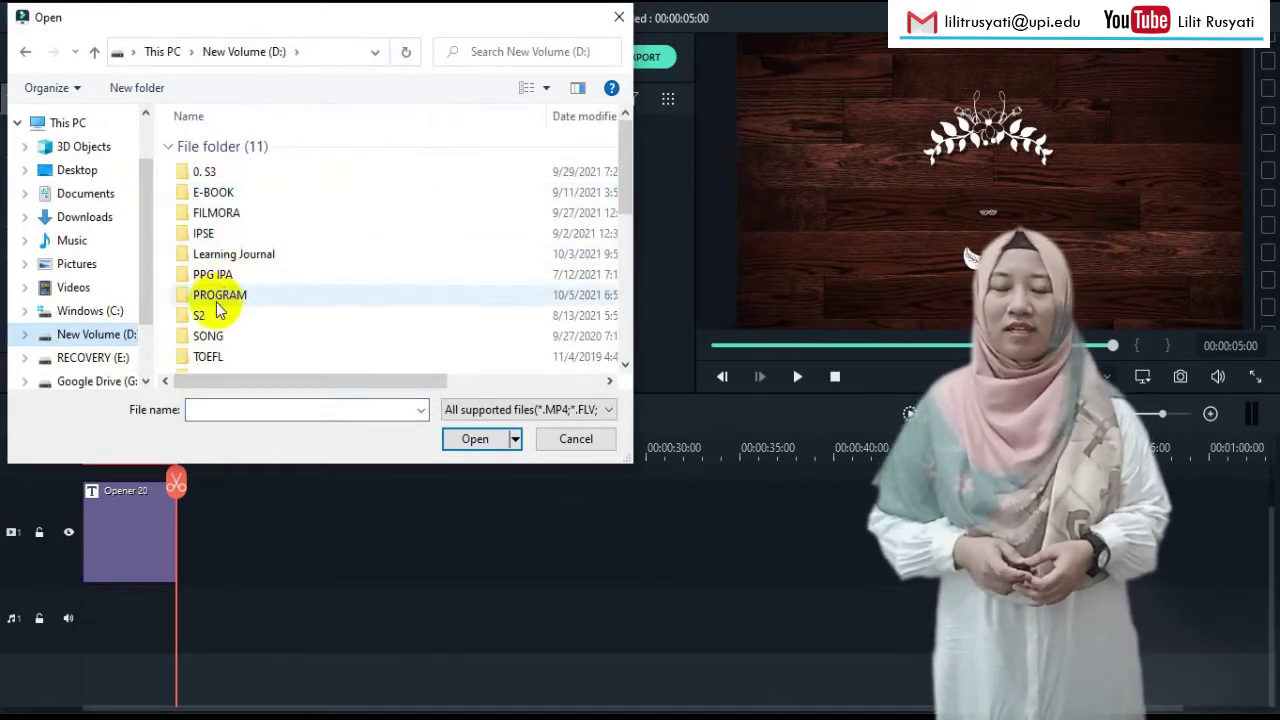
{"action": "left_click", "coordinate": [238, 216]}
{"action": "double_click", "coordinate": [238, 216]}
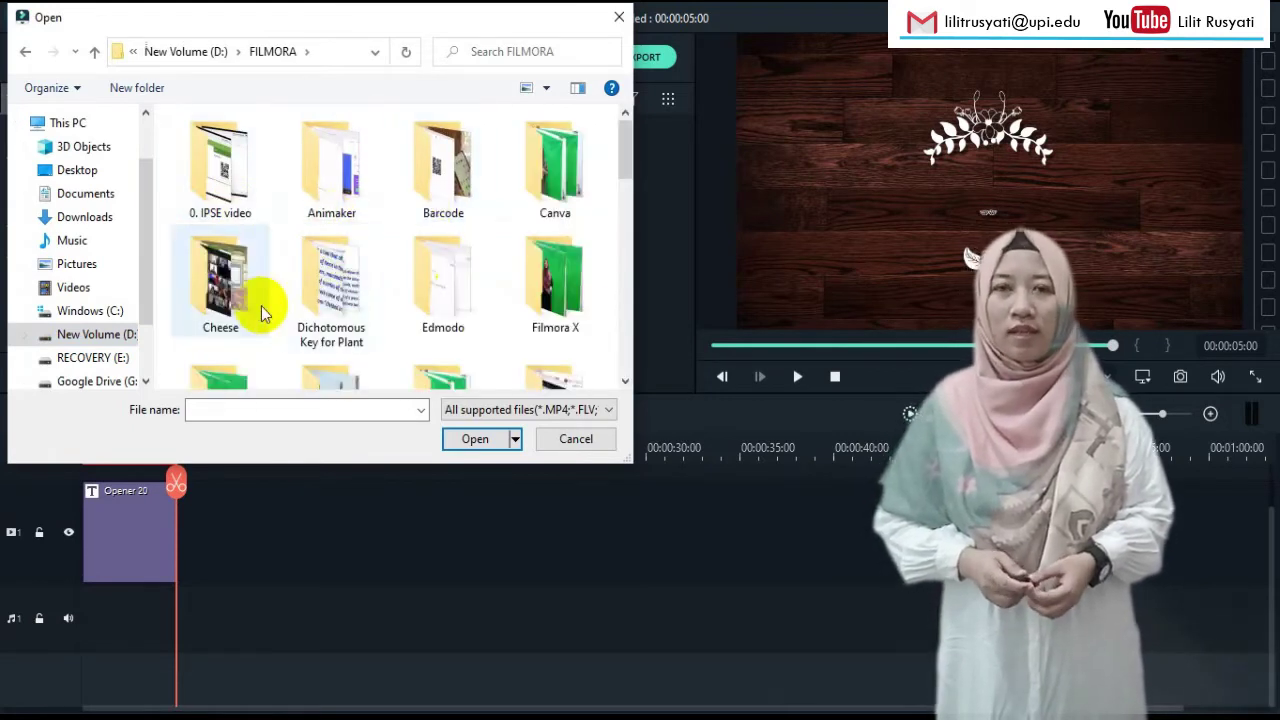
{"action": "scroll", "coordinate": [409, 300], "scroll_direction": "down", "scroll_amount": 1}
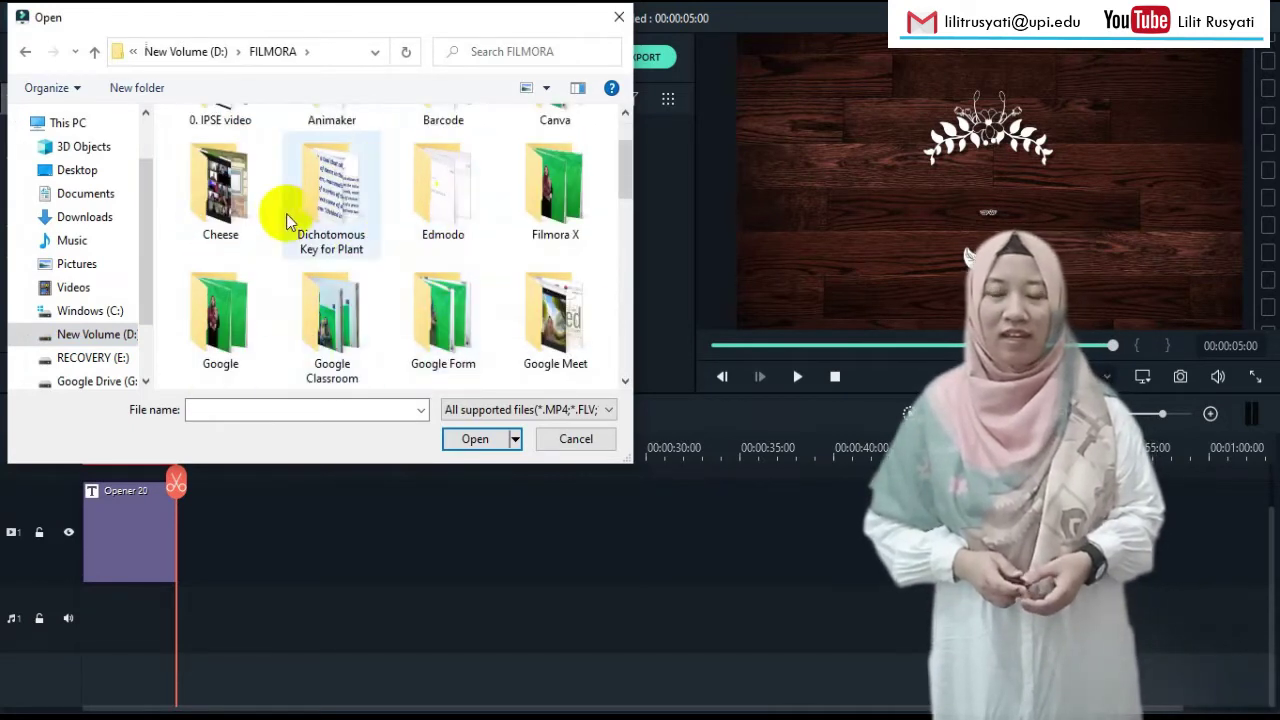
{"action": "scroll", "coordinate": [415, 267], "scroll_direction": "down", "scroll_amount": 1}
{"action": "scroll", "coordinate": [393, 330], "scroll_direction": "down", "scroll_amount": 1}
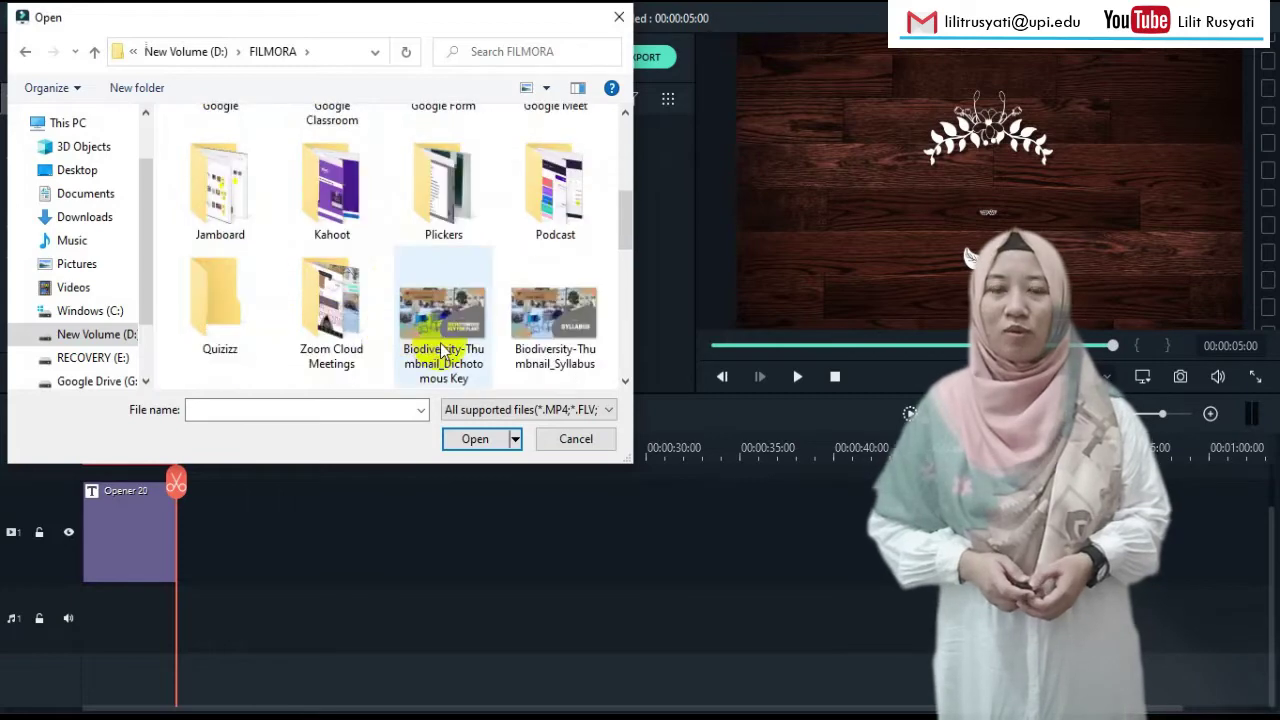
{"action": "double_click", "coordinate": [219, 303]}
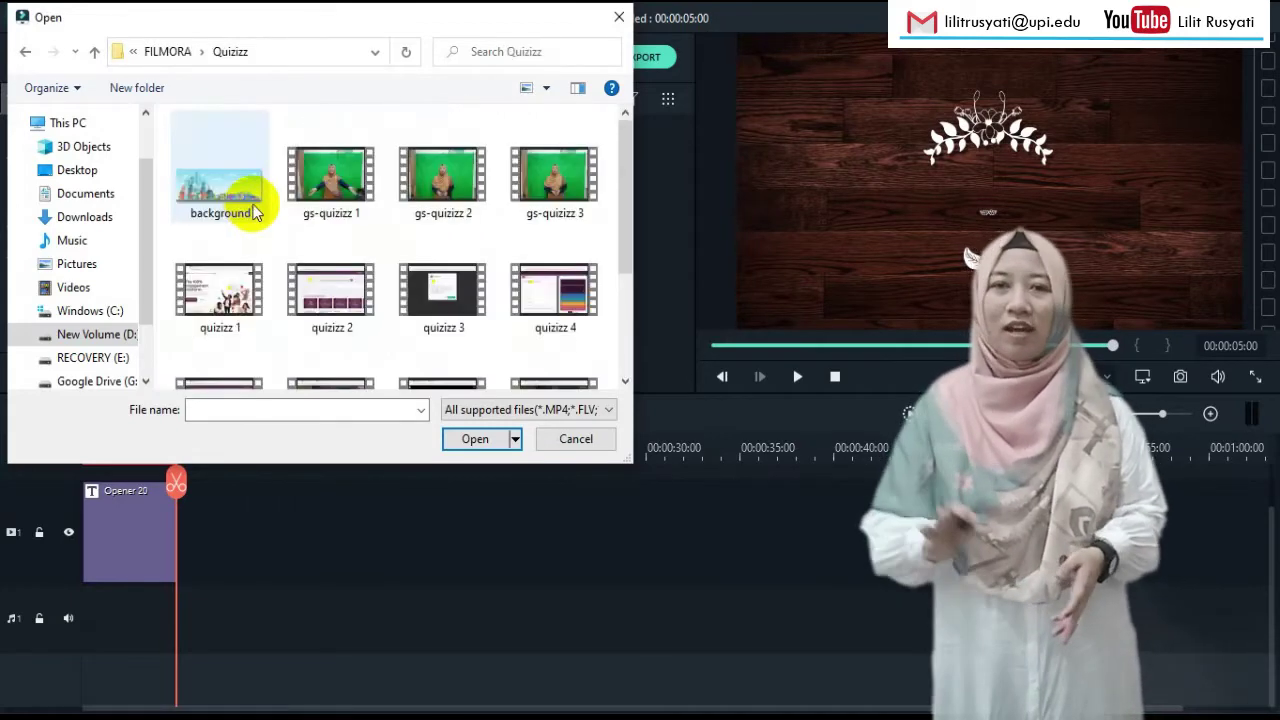
{"action": "left_click", "coordinate": [215, 186]}
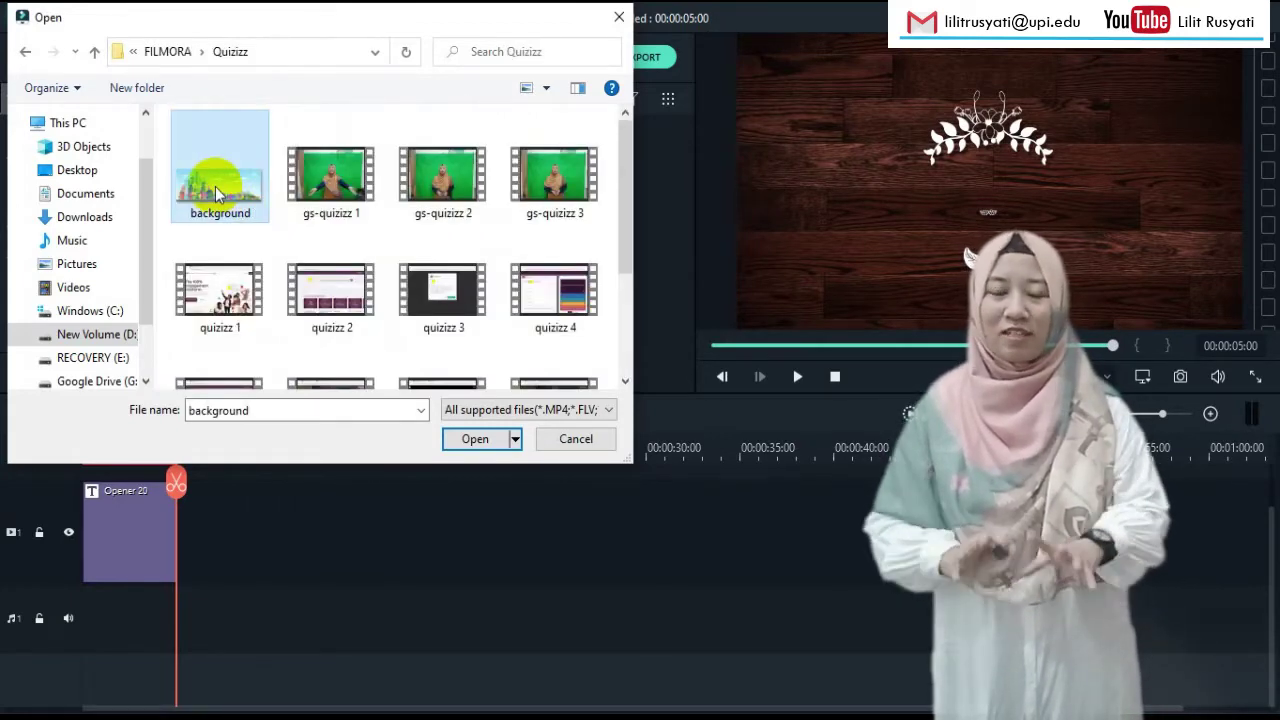
{"action": "key", "text": "ctrl+a"}
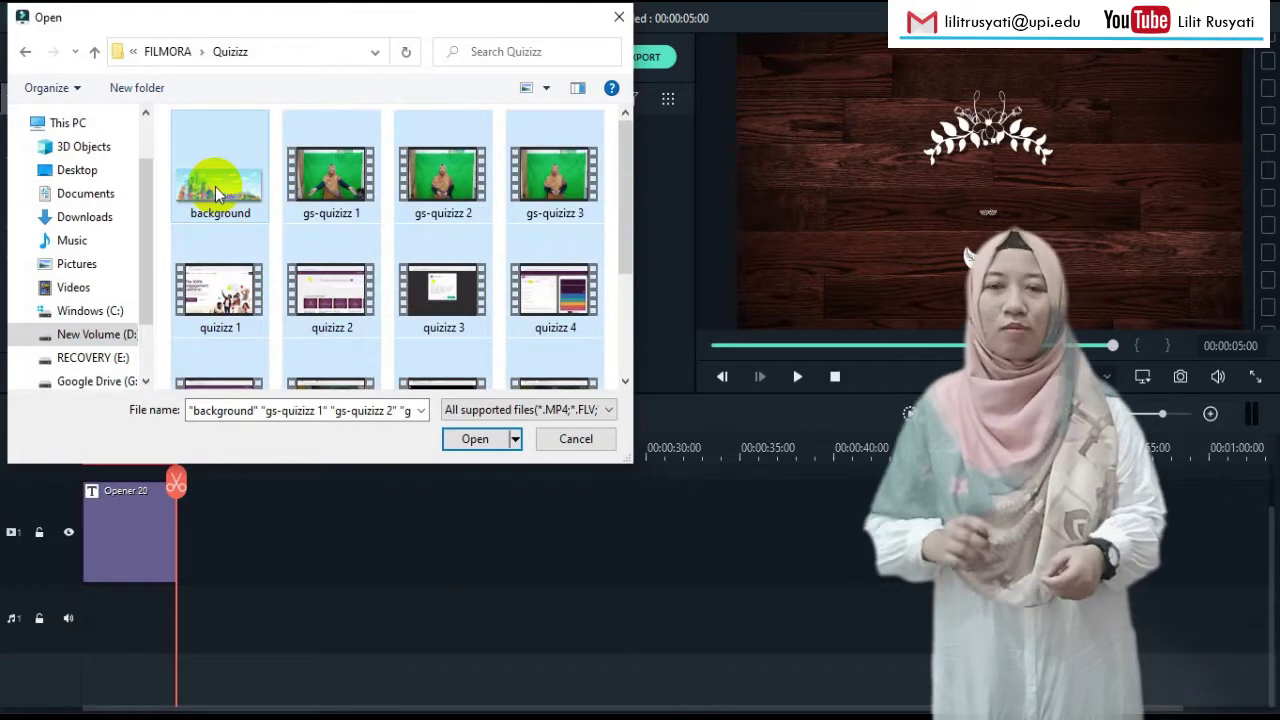
{"action": "left_click", "coordinate": [472, 444]}
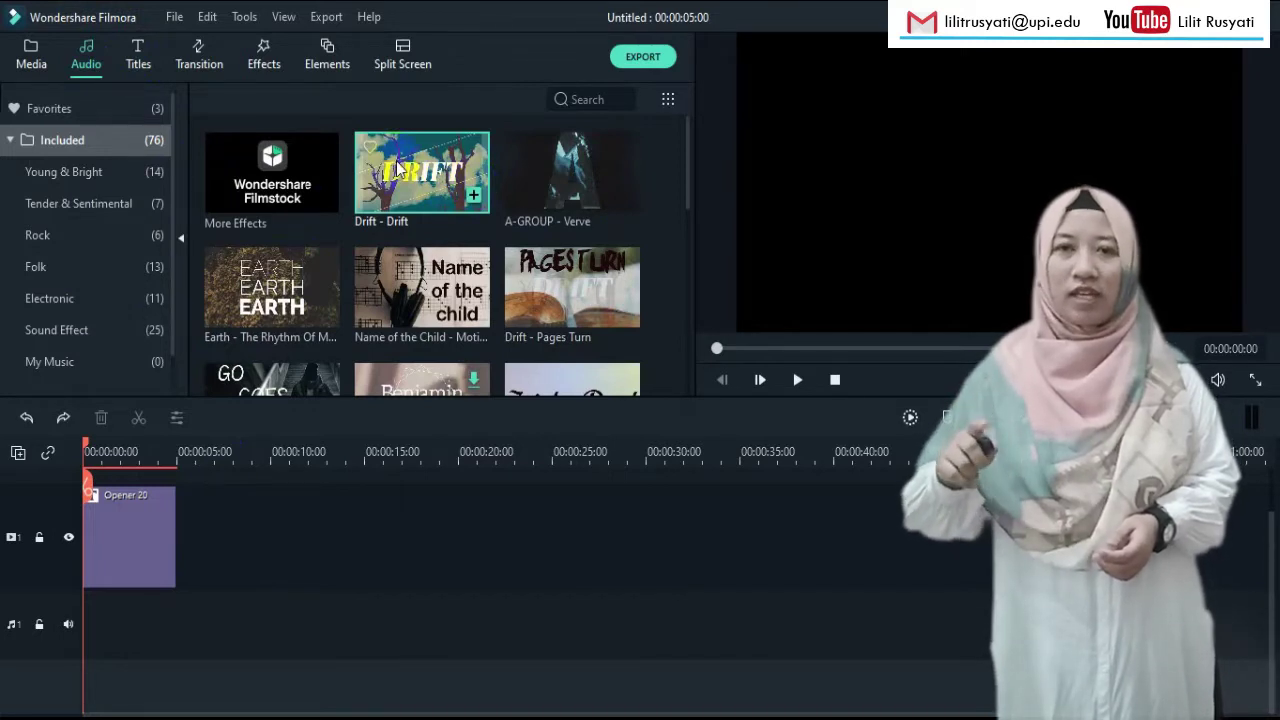
Step: Add the Drift - Drift music to audio track 1 at the timeline start and preview it with the system volume lowered
{"action": "left_click_drag", "start_coordinate": [397, 172], "coordinate": [83, 633]}
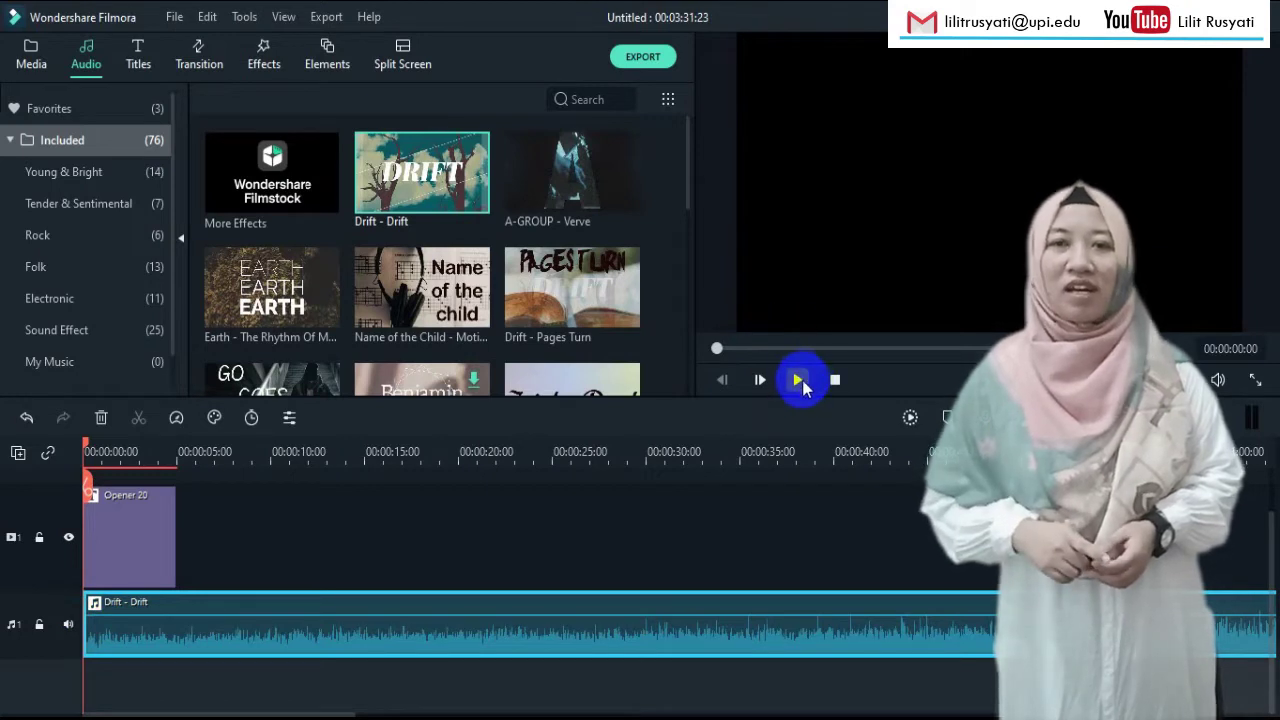
{"action": "left_click", "coordinate": [798, 383]}
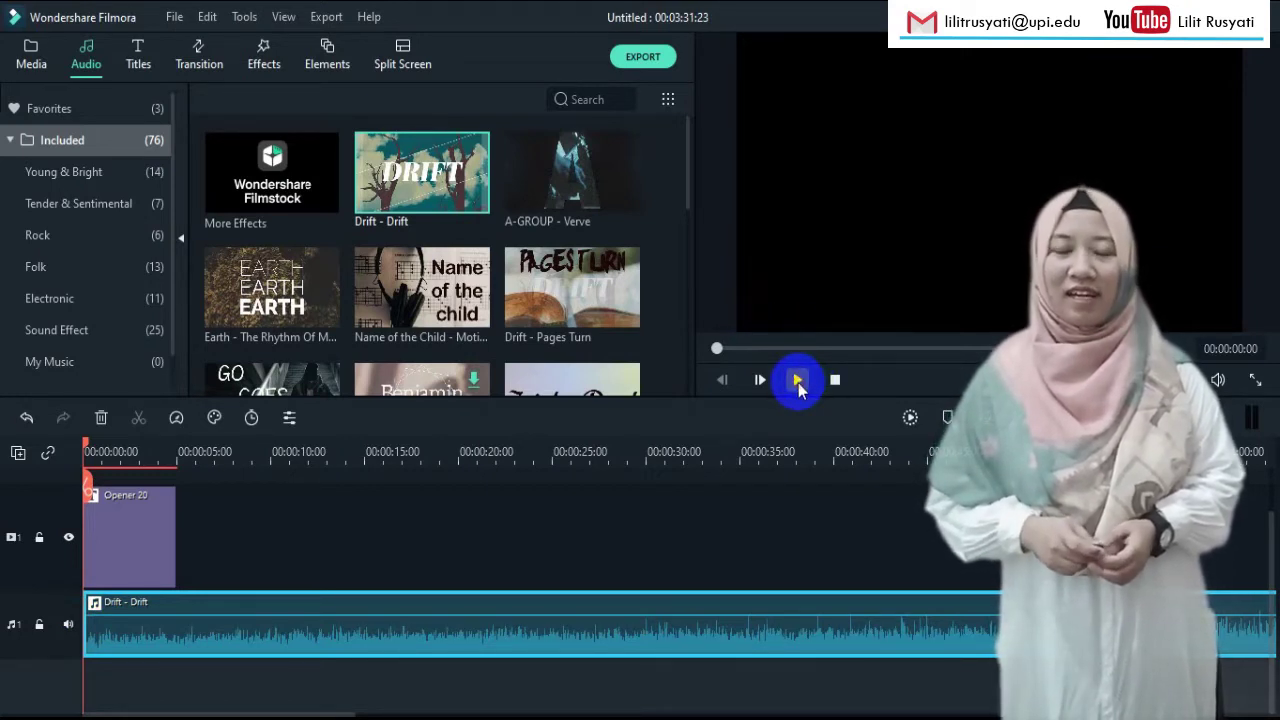
{"action": "key", "text": "XF86AudioLowerVolume"}
{"action": "key", "text": "XF86AudioLowerVolume"}
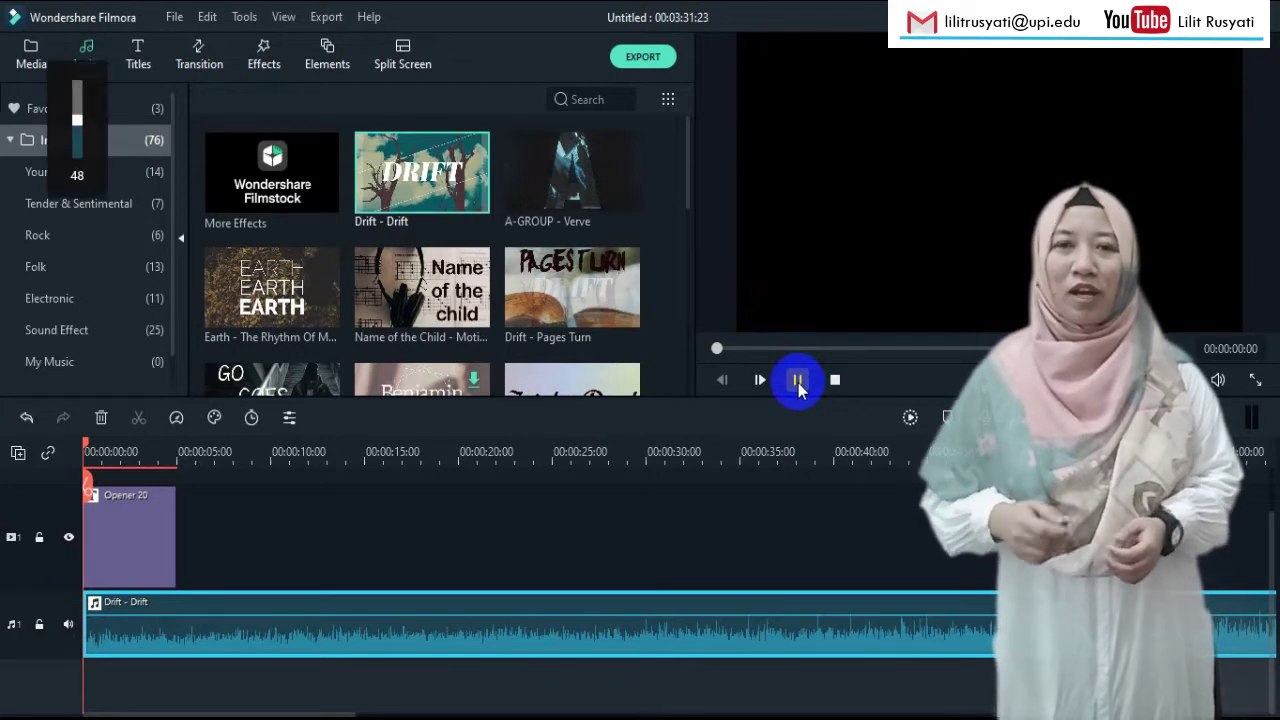
{"action": "key", "text": "XF86AudioLowerVolume"}
{"action": "key", "text": "XF86AudioLowerVolume"}
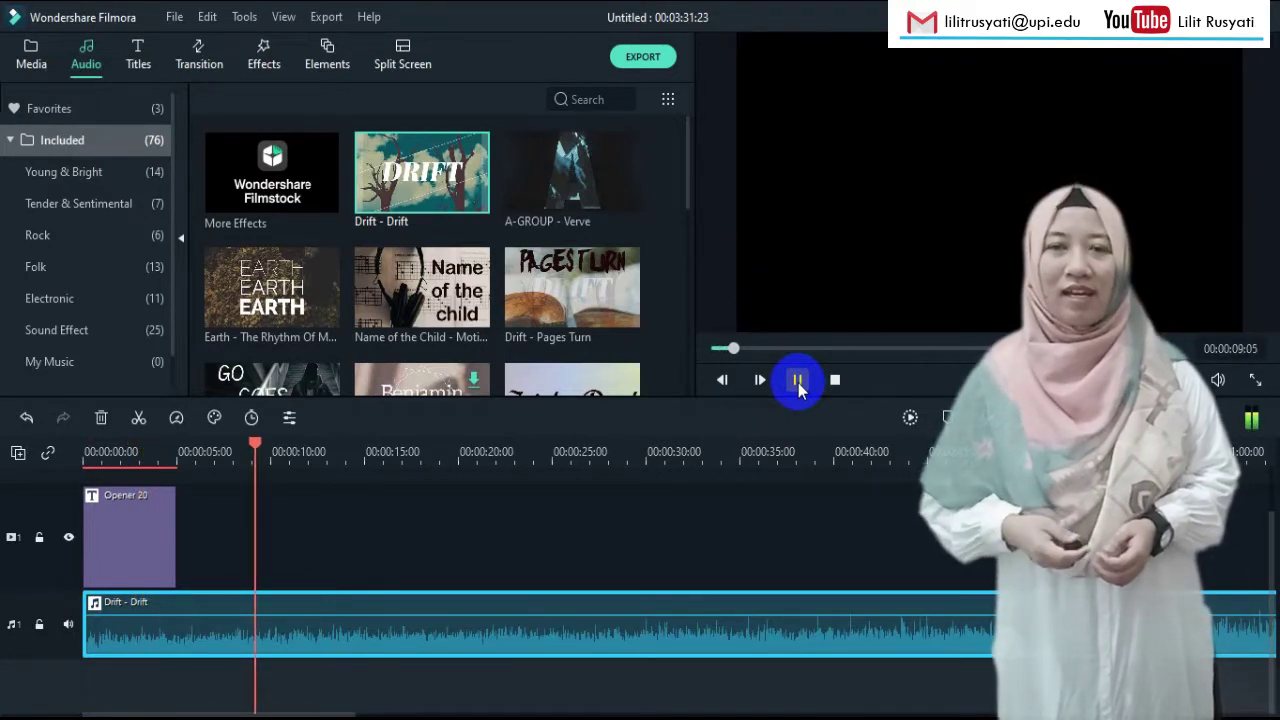
{"action": "left_click", "coordinate": [798, 381]}
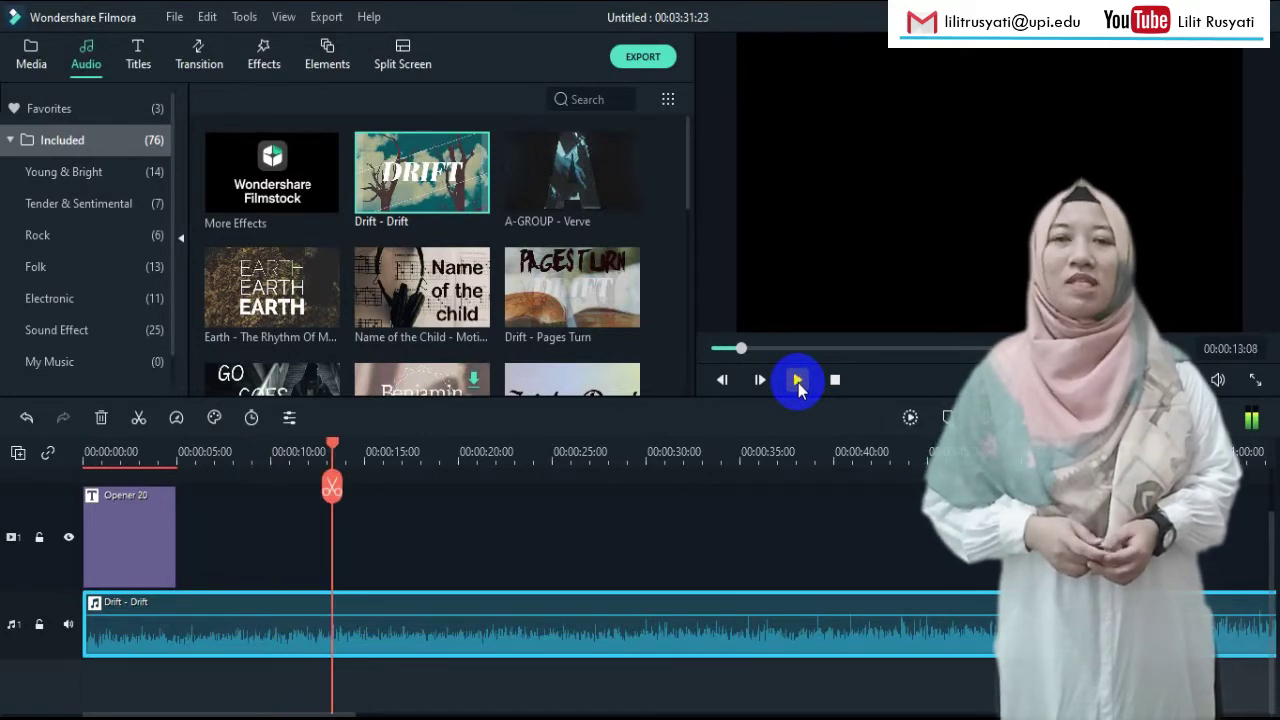
Step: Try louder and quieter levels for the Drift clip, then set its volume to the maximum of 12 and apply
{"action": "double_click", "coordinate": [115, 626]}
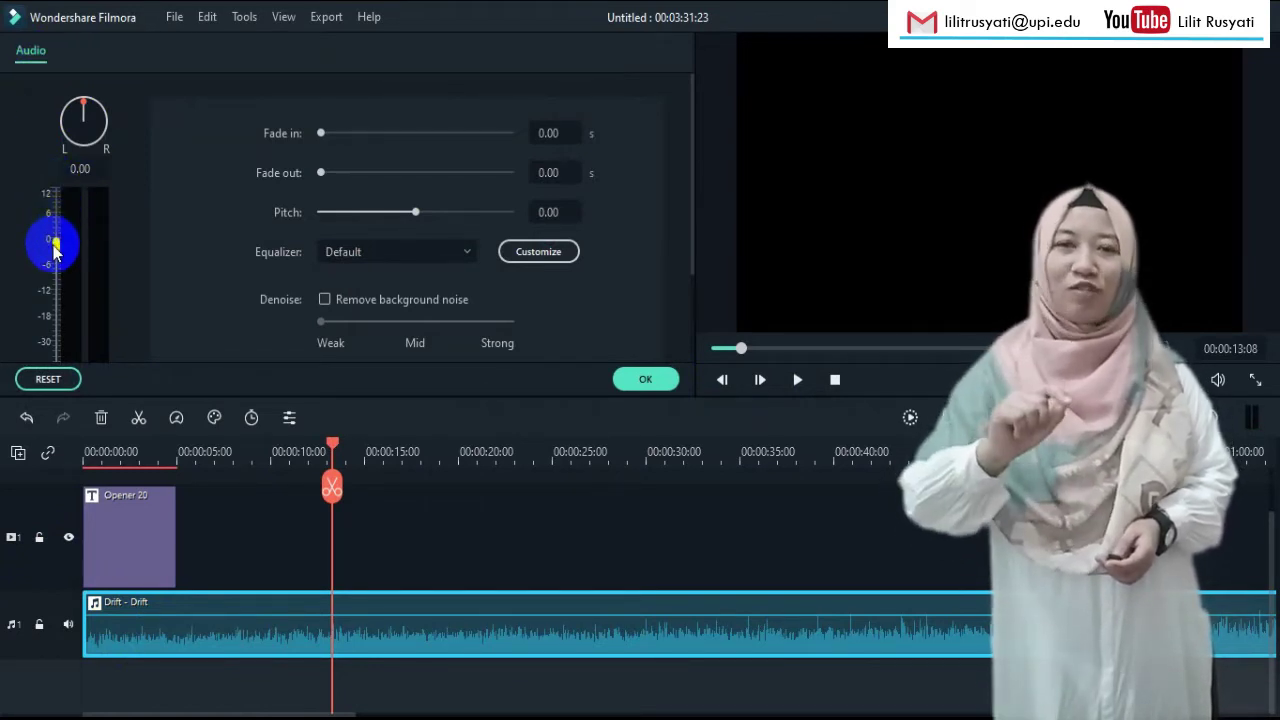
{"action": "left_click_drag", "start_coordinate": [59, 248], "coordinate": [62, 199]}
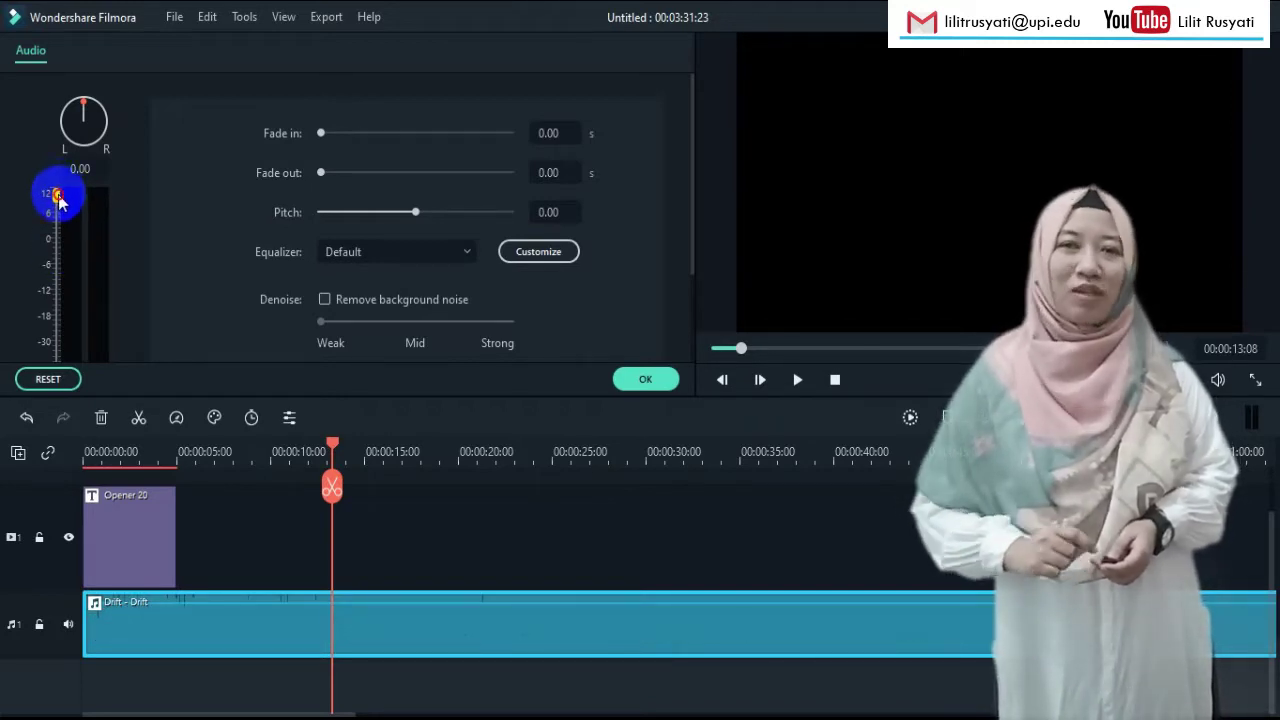
{"action": "left_click_drag", "start_coordinate": [59, 201], "coordinate": [59, 303]}
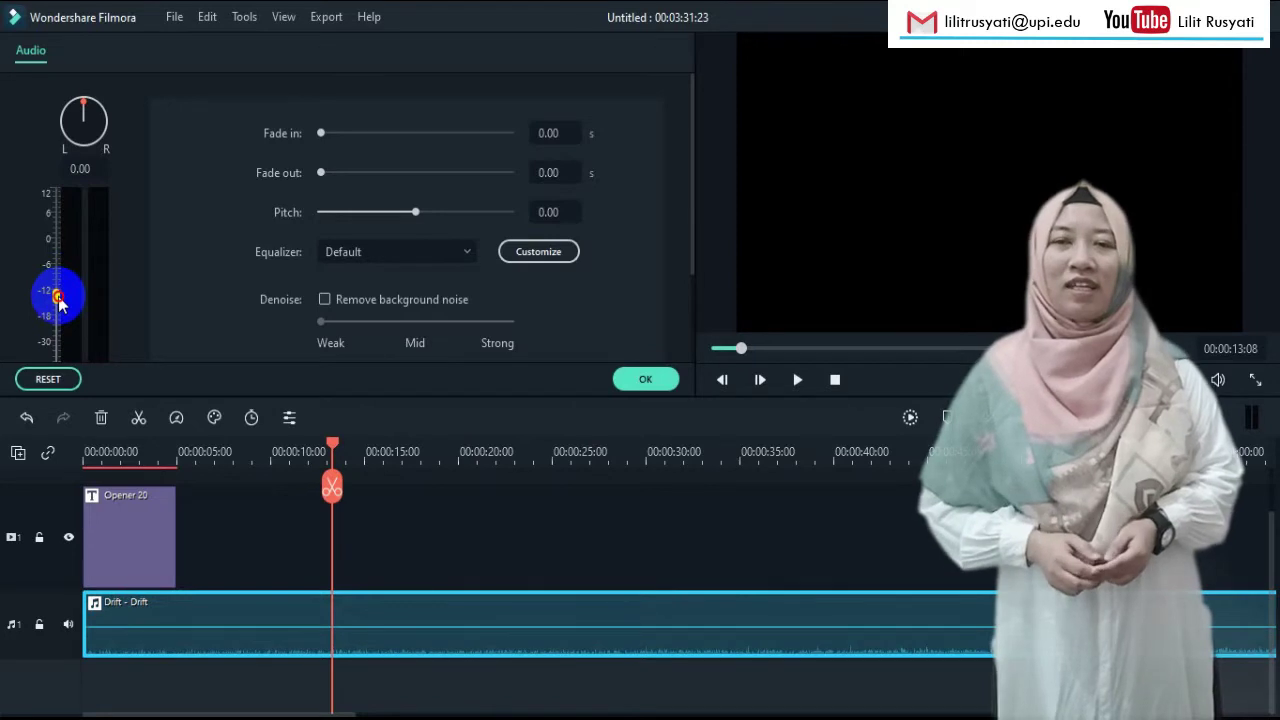
{"action": "left_click_drag", "start_coordinate": [59, 300], "coordinate": [59, 224]}
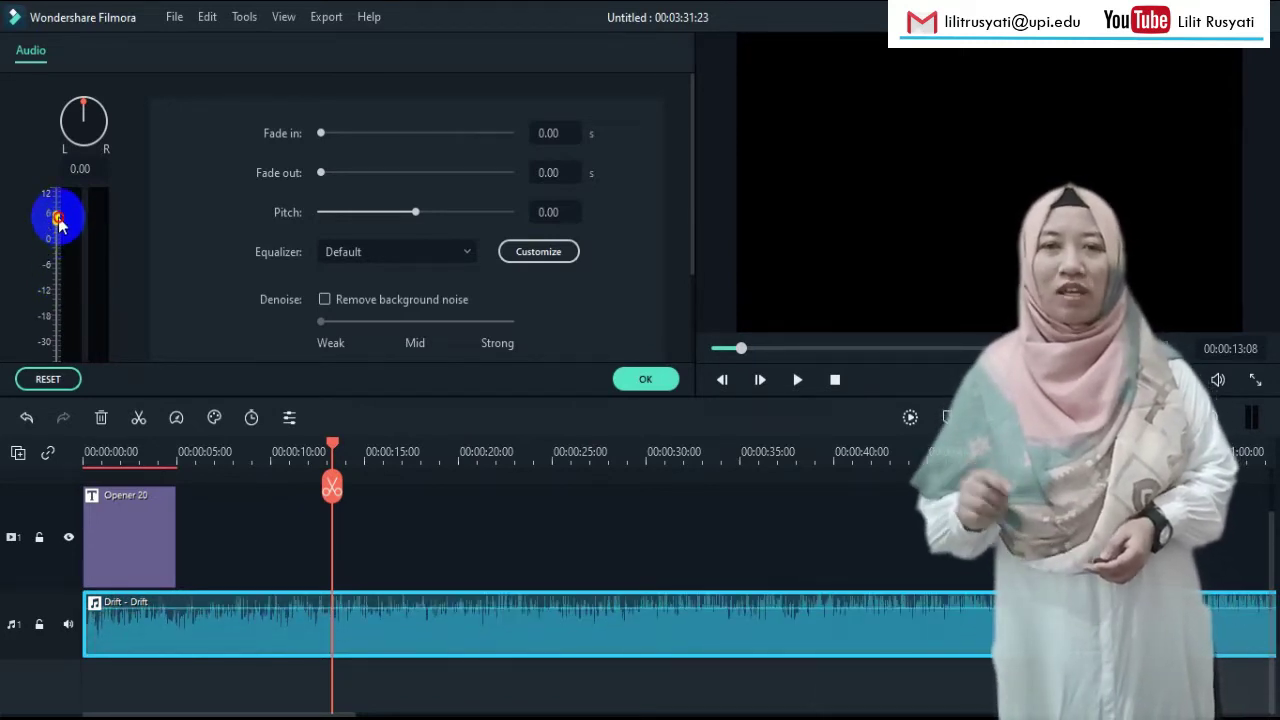
{"action": "left_click_drag", "start_coordinate": [58, 220], "coordinate": [60, 198]}
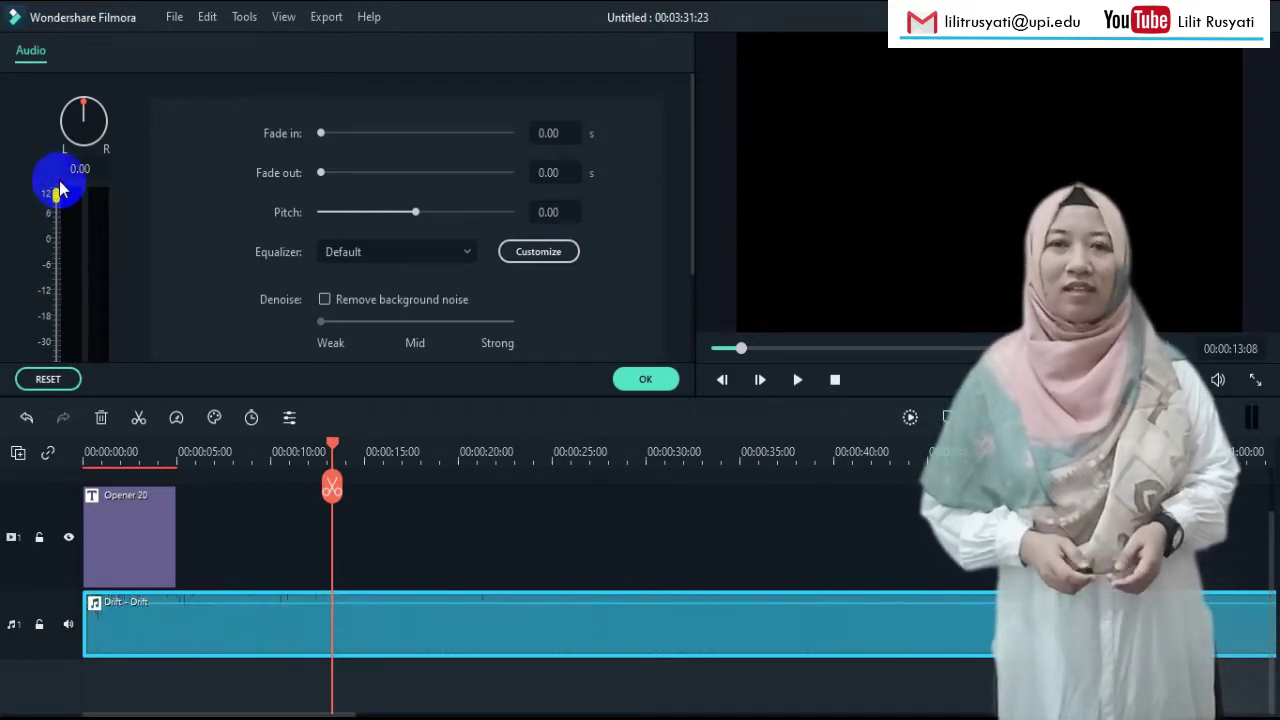
{"action": "left_click", "coordinate": [645, 379]}
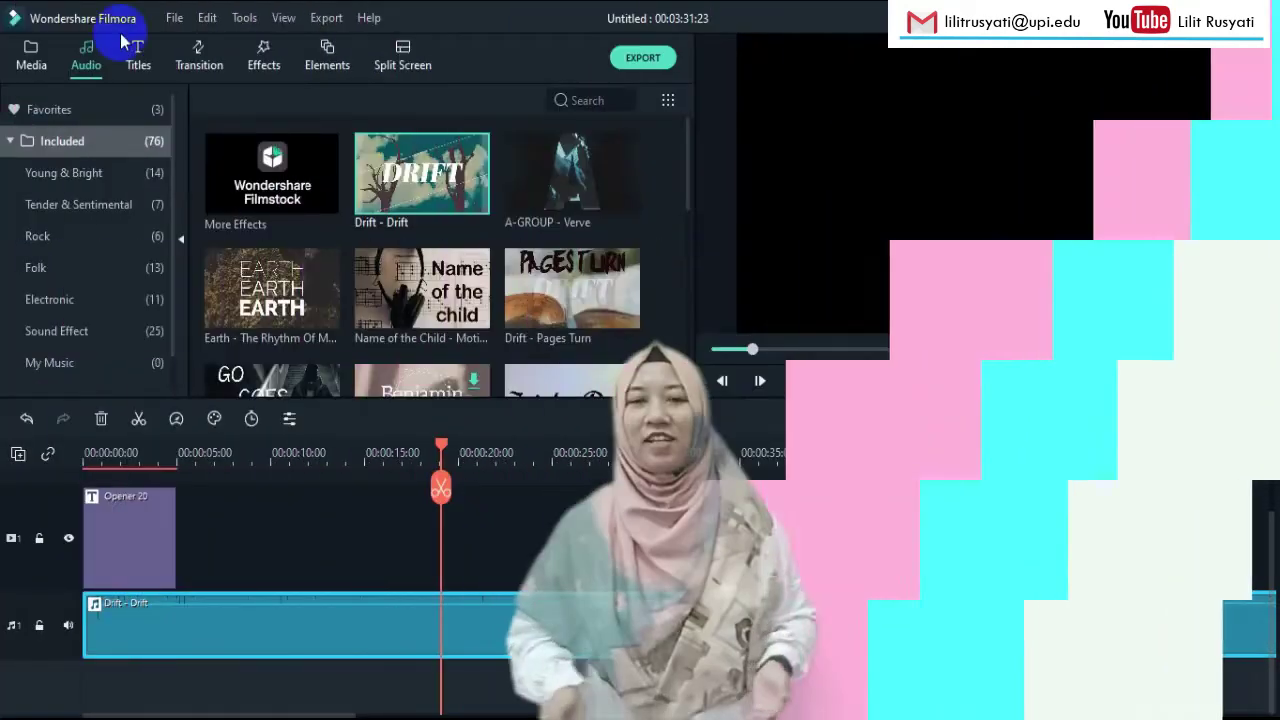
Step: Place the imported background image on video track 1 directly after the Opener 20 title
{"action": "left_click", "coordinate": [30, 64]}
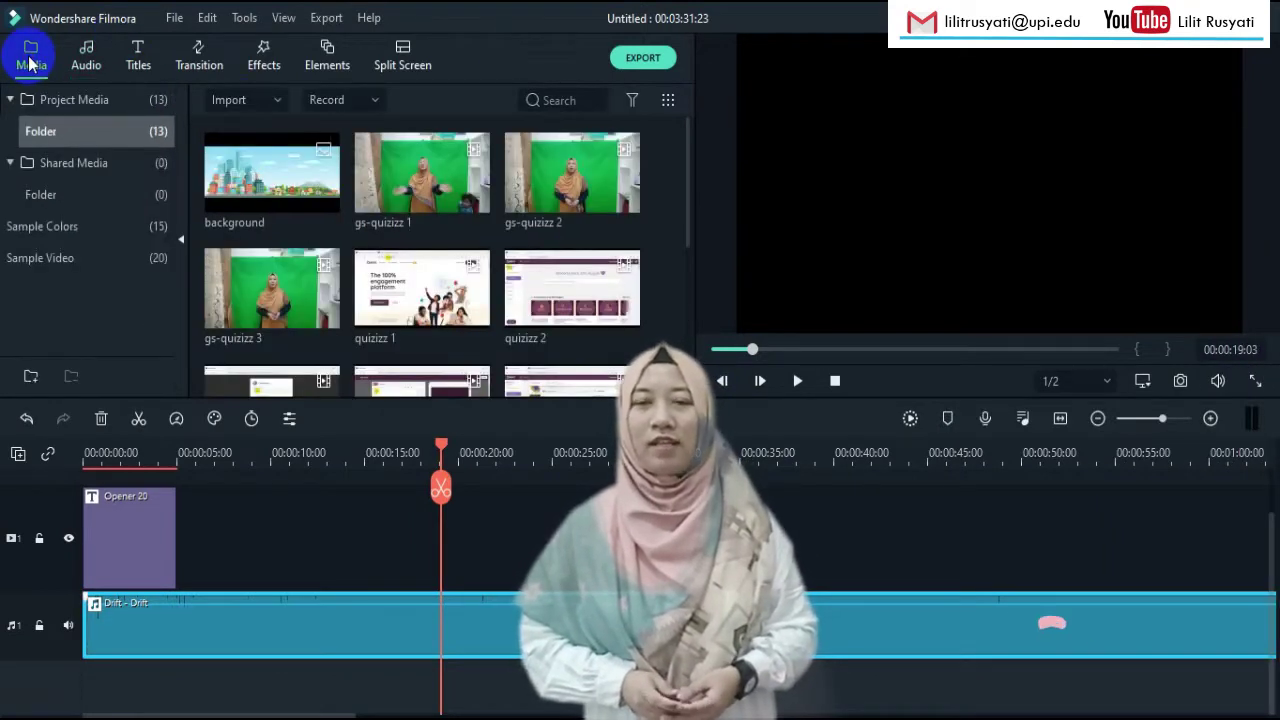
{"action": "left_click", "coordinate": [247, 175]}
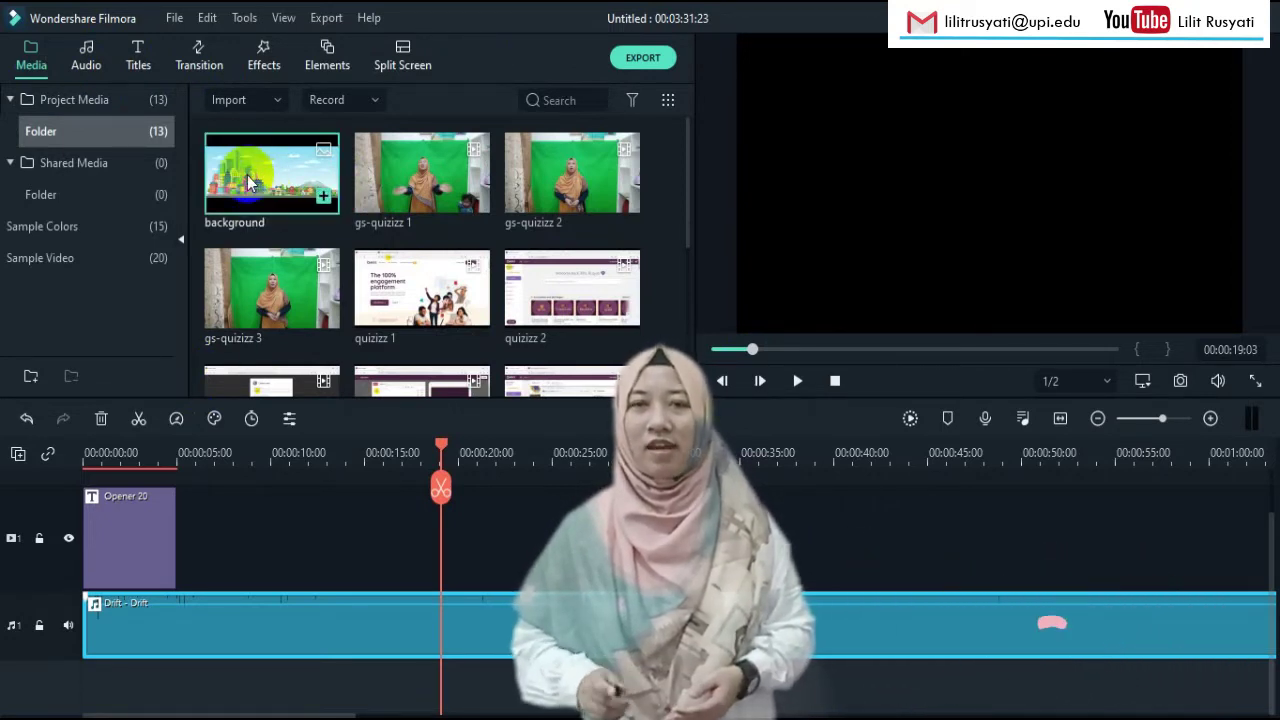
{"action": "left_click_drag", "start_coordinate": [247, 175], "coordinate": [181, 529]}
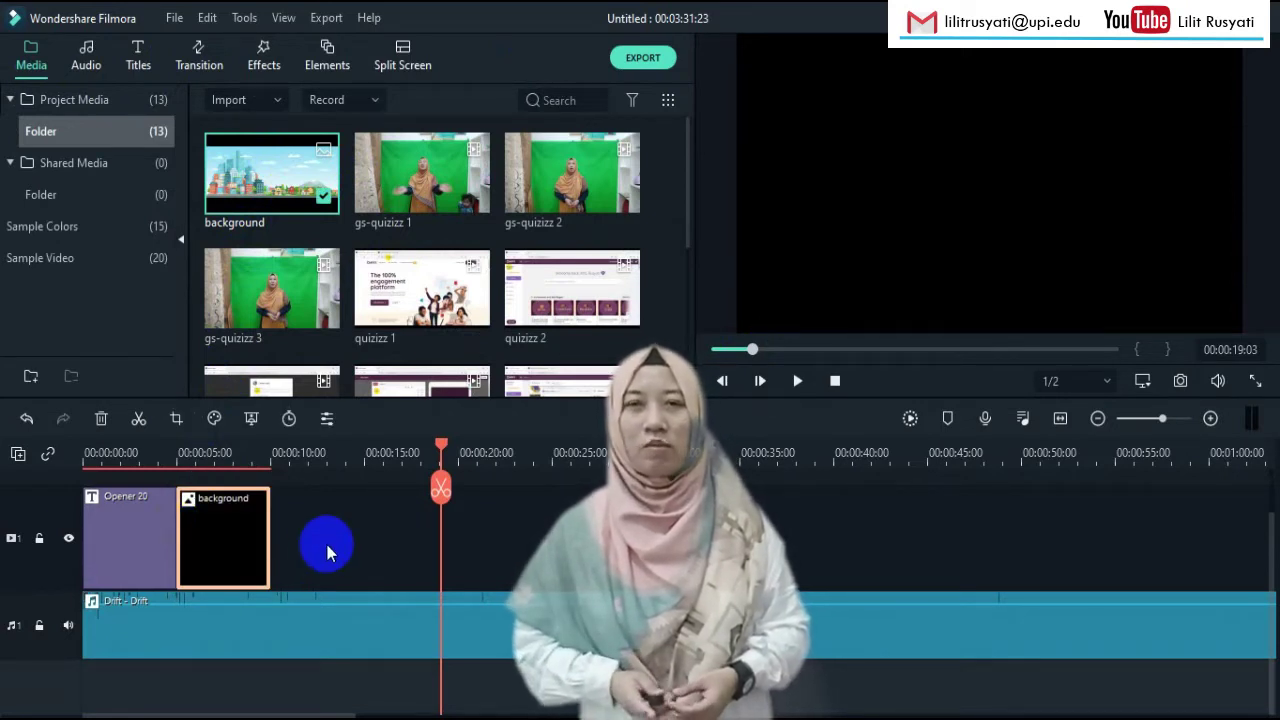
Step: Show the background clip in the preview at 00:00:05:20 and view its image settings without changing them
{"action": "left_click_drag", "start_coordinate": [443, 453], "coordinate": [195, 465]}
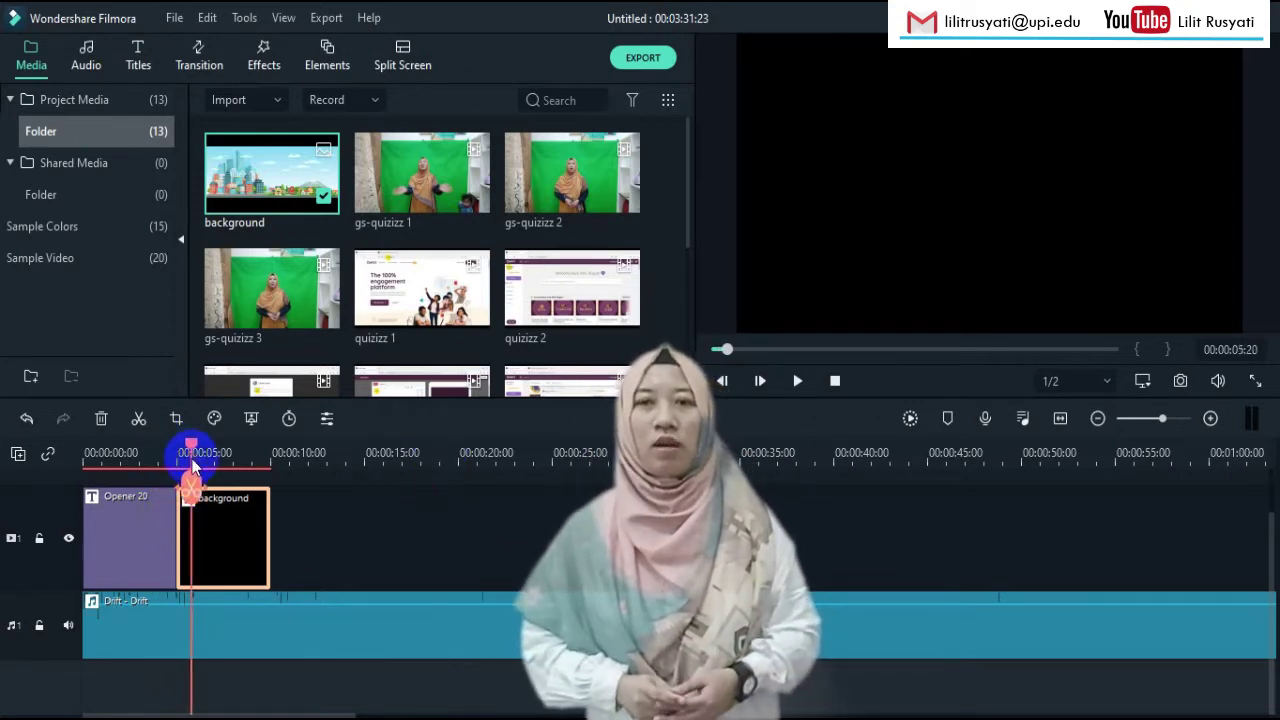
{"action": "double_click", "coordinate": [220, 563]}
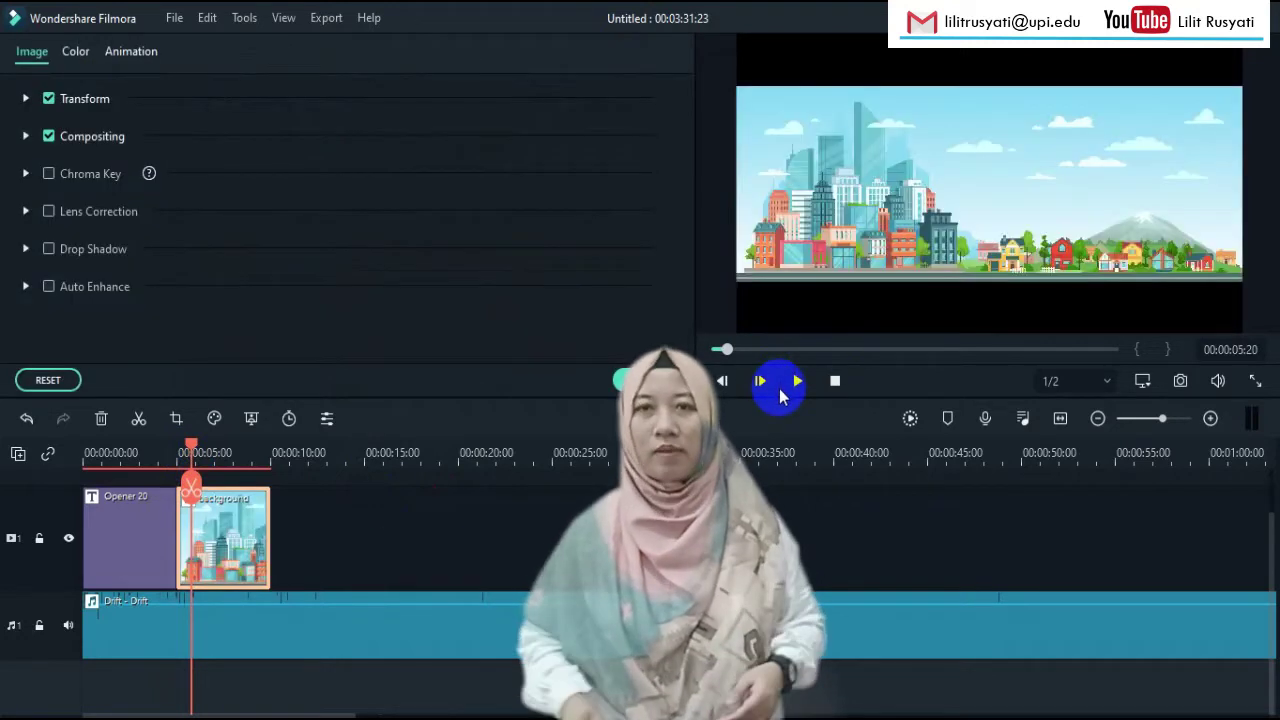
{"action": "left_click", "coordinate": [779, 388]}
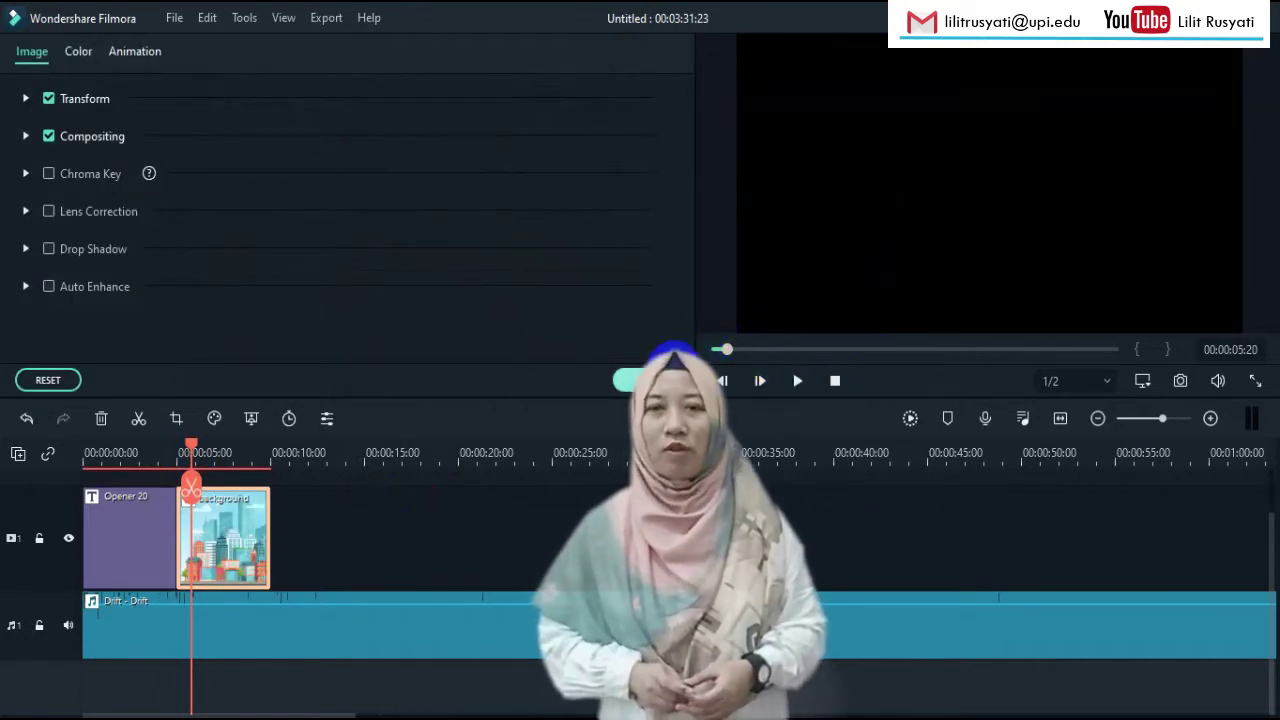
{"action": "left_click", "coordinate": [630, 380]}
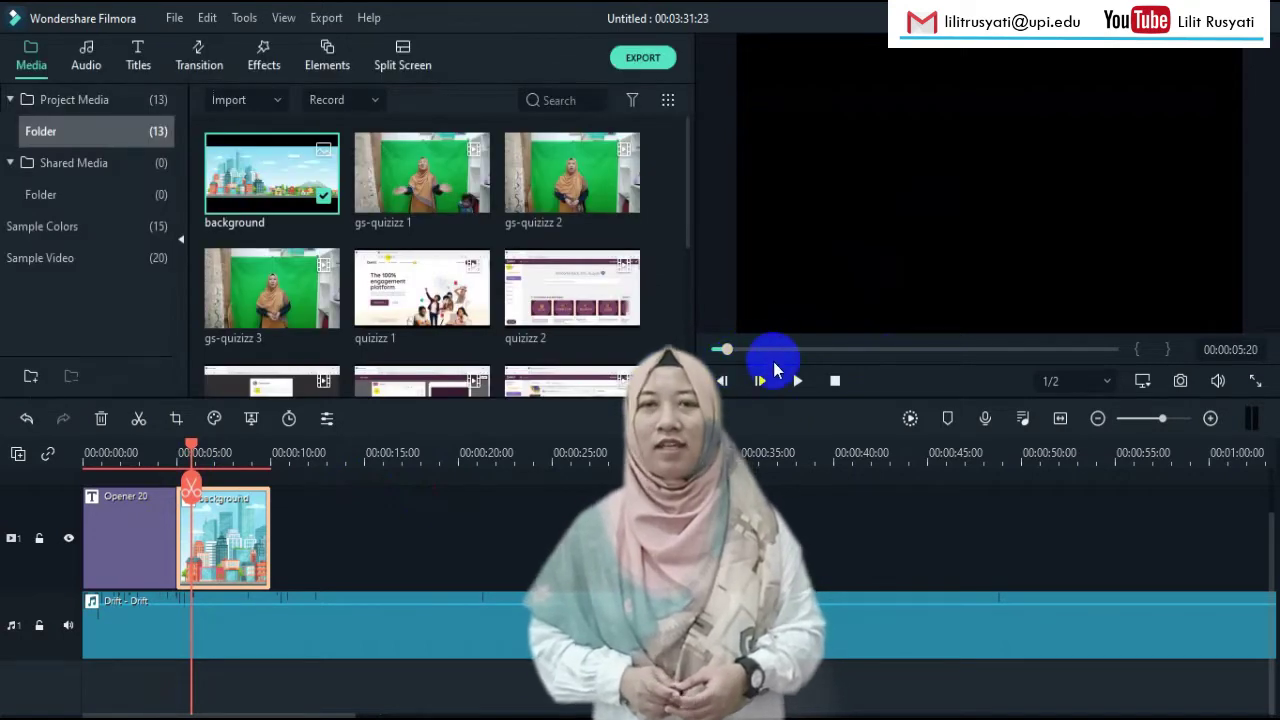
{"action": "left_click", "coordinate": [799, 381]}
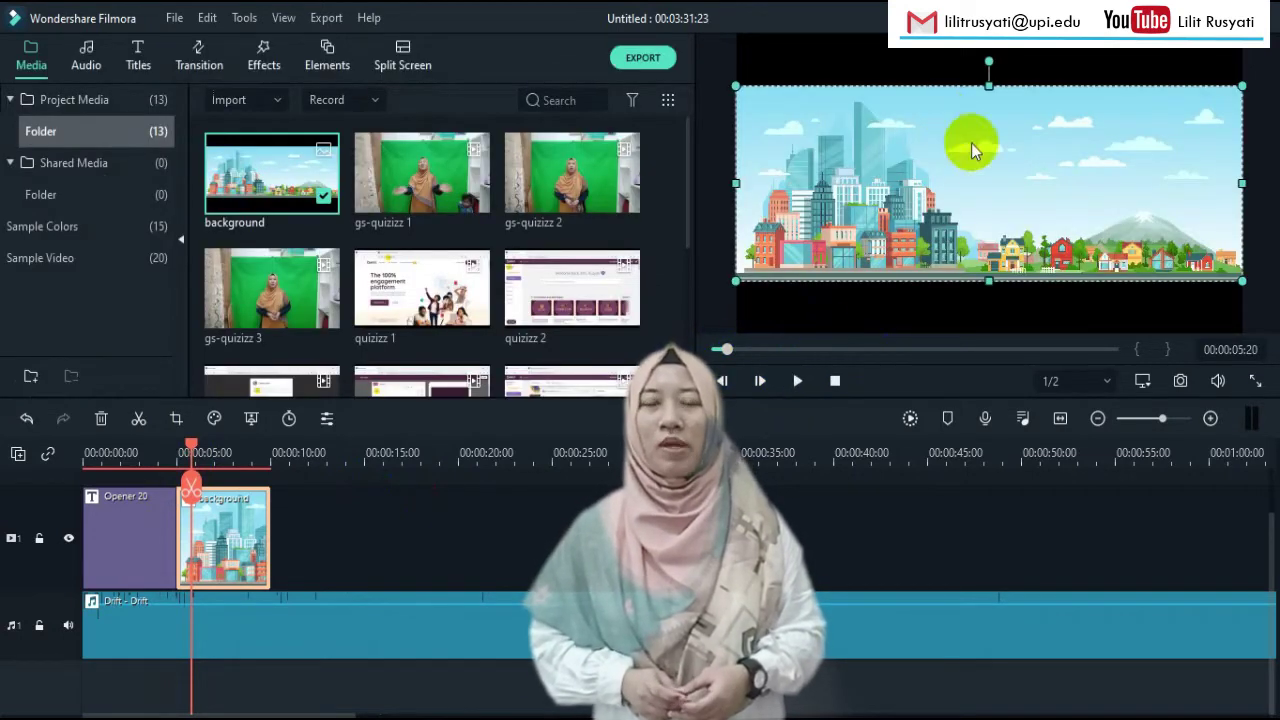
Step: Stretch the background image vertically in the preview until it covers the black bands above and below, then deselect it
{"action": "left_click", "coordinate": [1012, 308]}
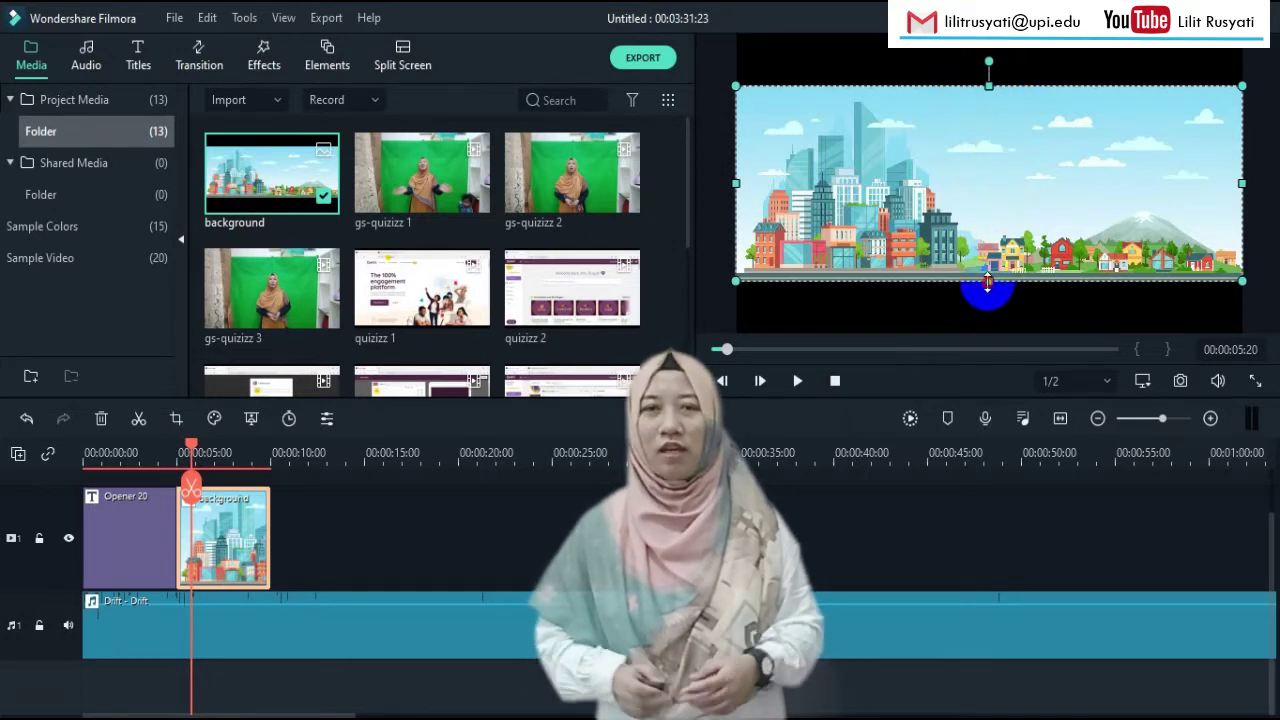
{"action": "left_click_drag", "start_coordinate": [988, 283], "coordinate": [999, 350]}
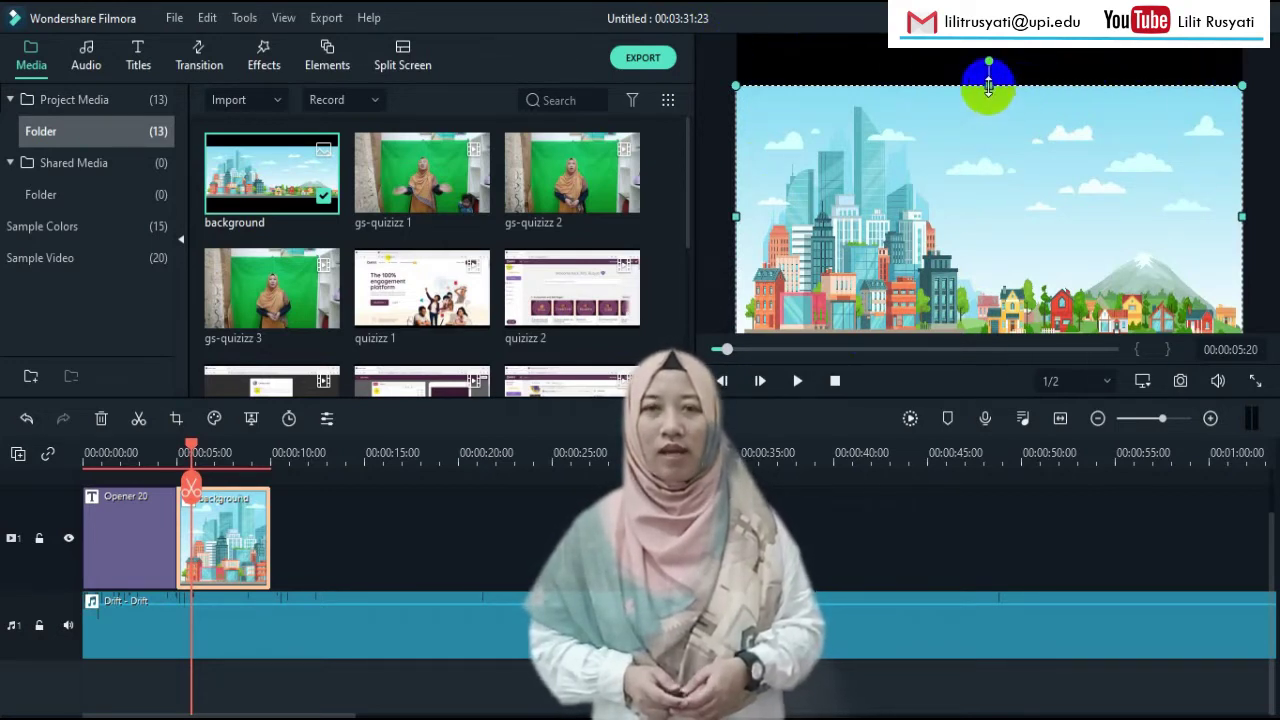
{"action": "left_click_drag", "start_coordinate": [989, 64], "coordinate": [988, 32]}
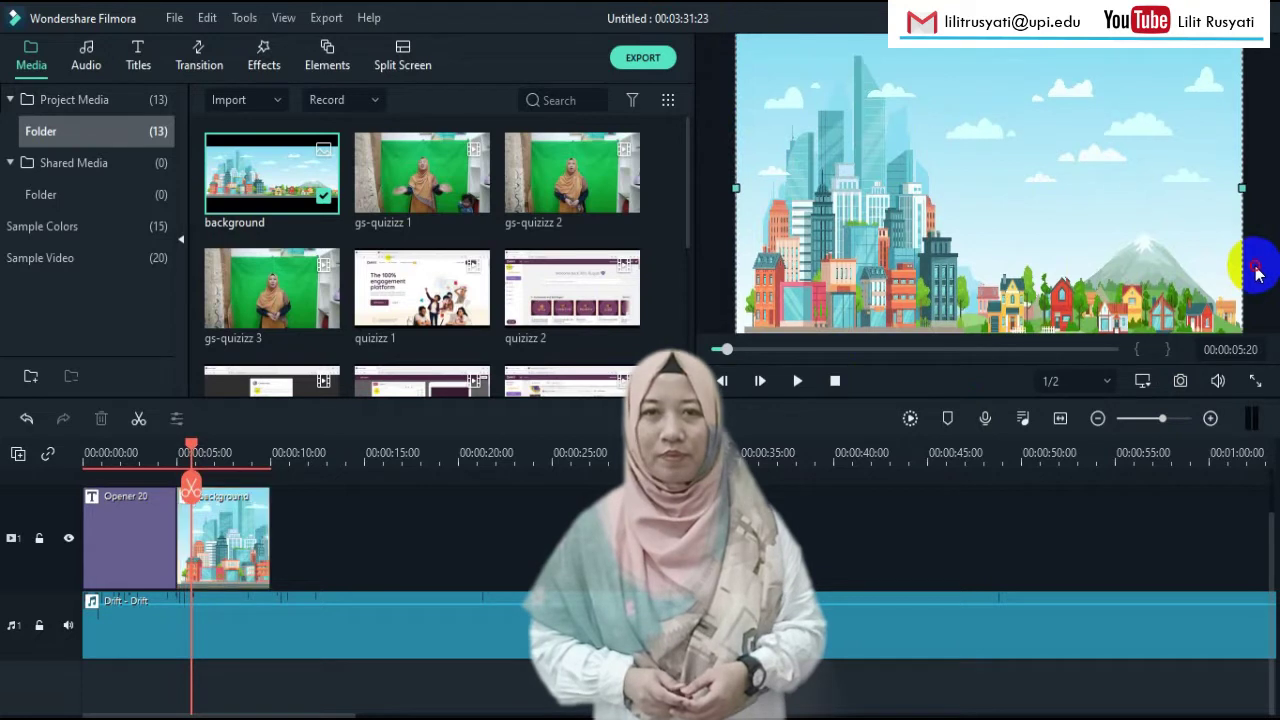
{"action": "left_click", "coordinate": [329, 578]}
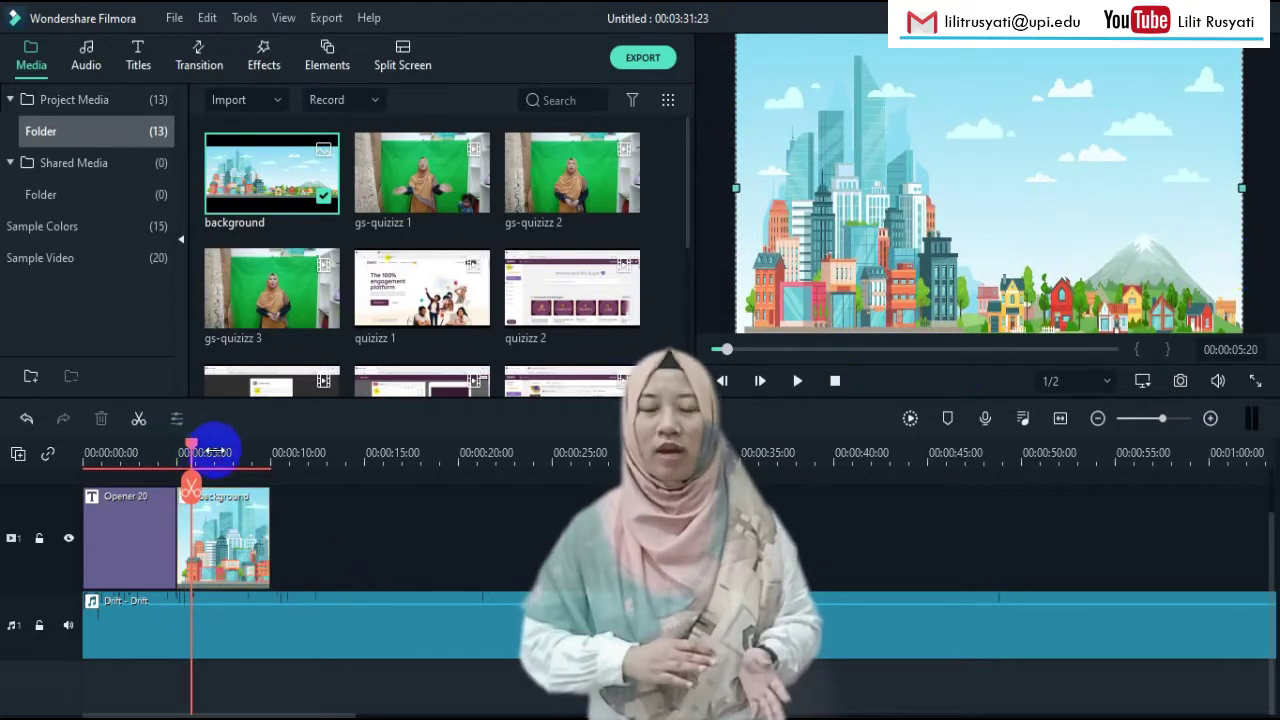
Step: Select the Opener 20 title and return the playhead to 00:00:00:00 for a preview
{"action": "left_click_drag", "start_coordinate": [189, 444], "coordinate": [164, 444]}
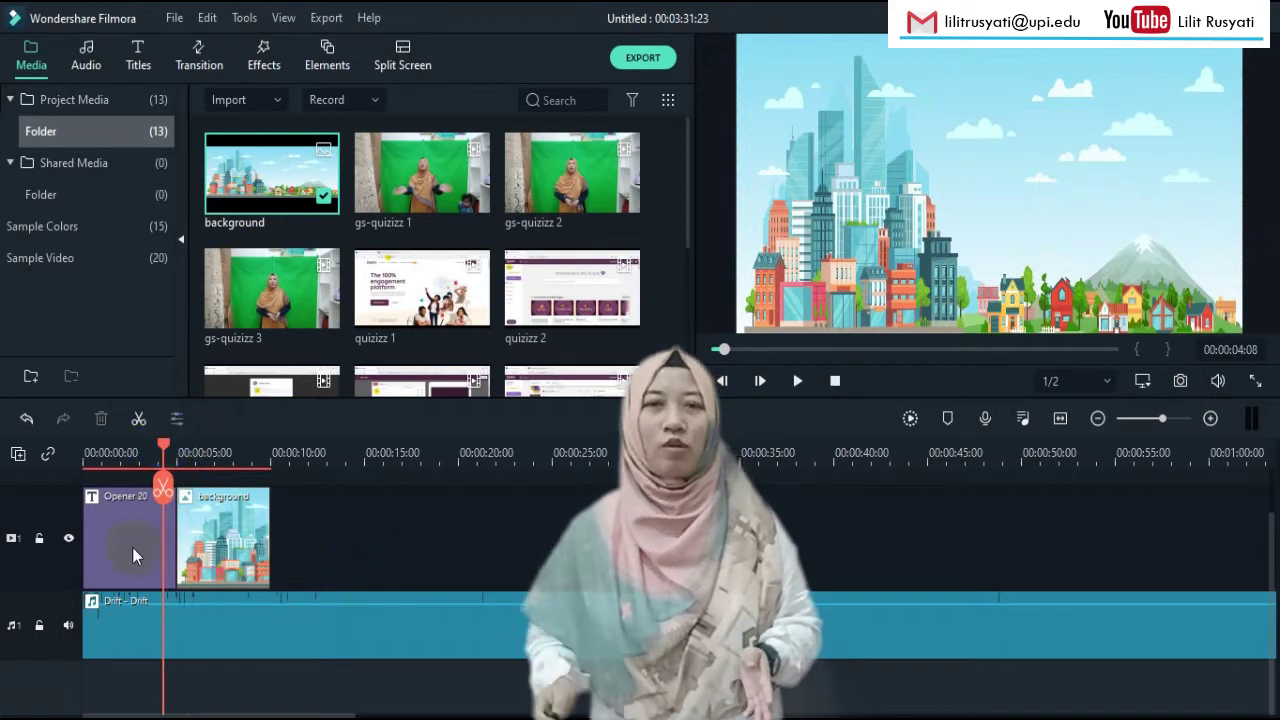
{"action": "left_click", "coordinate": [134, 554]}
{"action": "left_click_drag", "start_coordinate": [728, 352], "coordinate": [700, 347]}
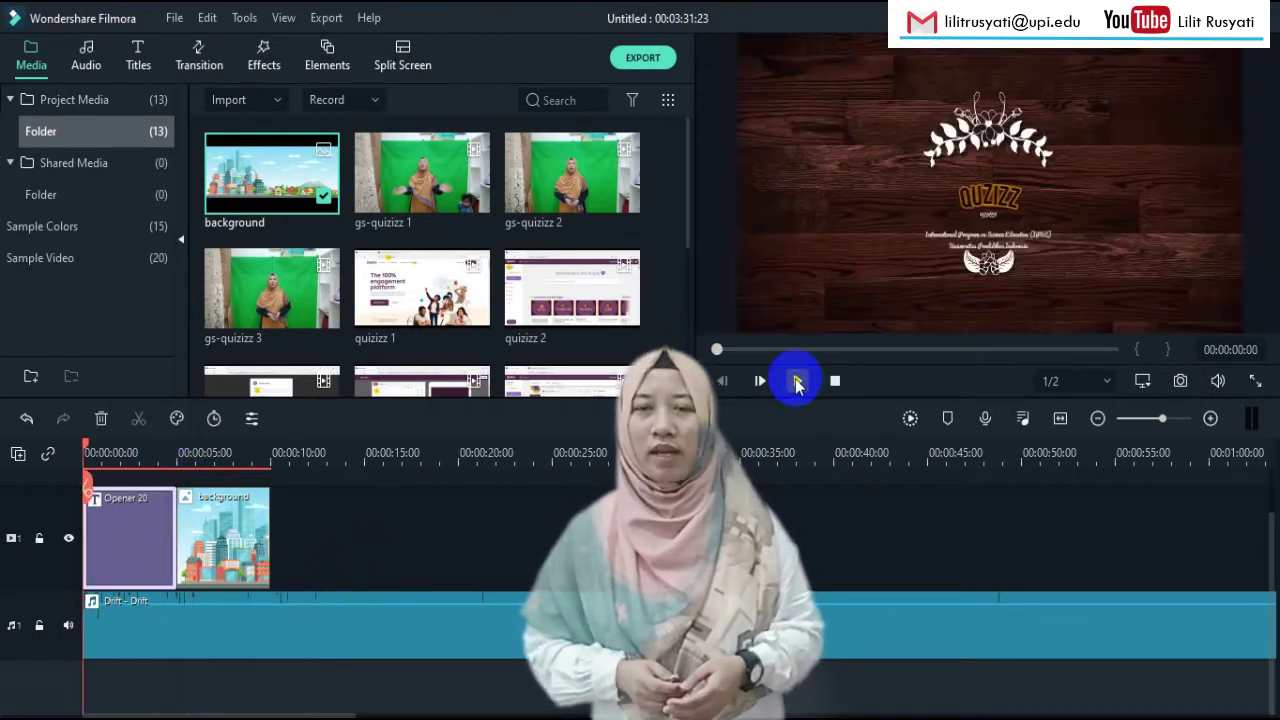
Step: Play the timeline from the start through the opener title into the background image, and pause it there
{"action": "left_click", "coordinate": [797, 381]}
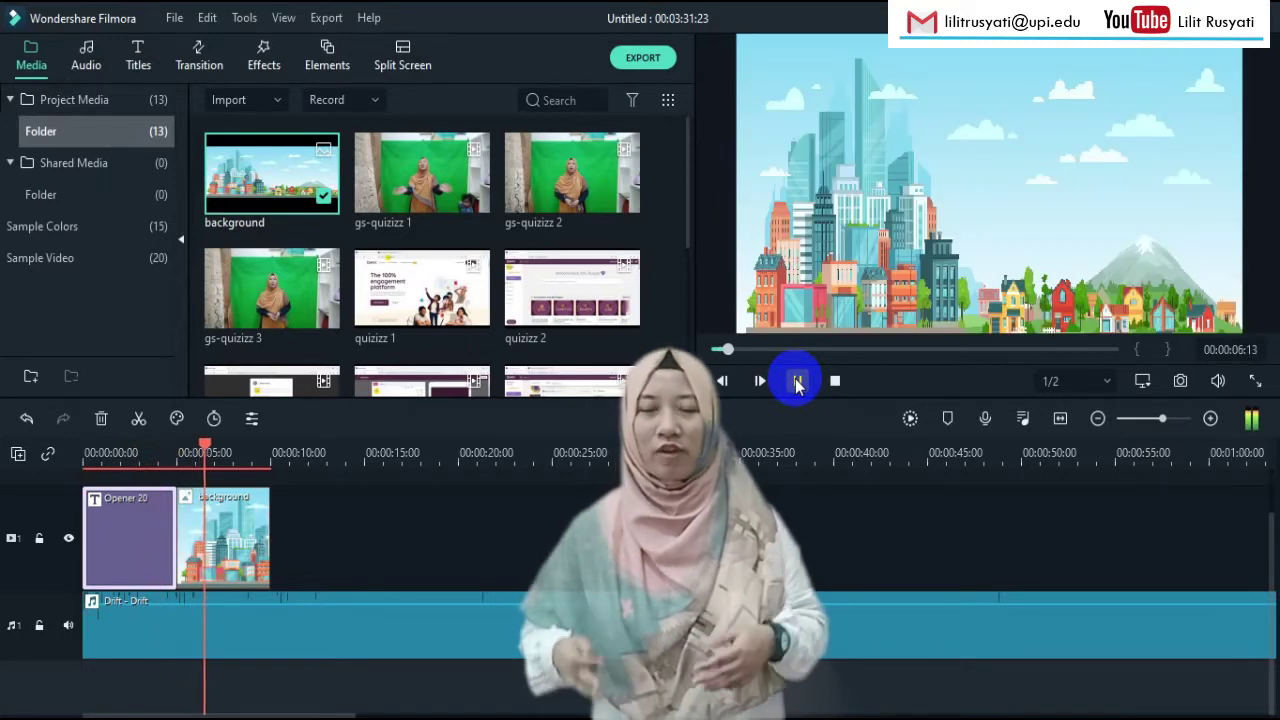
{"action": "left_click", "coordinate": [262, 62]}
{"action": "key", "text": "space"}
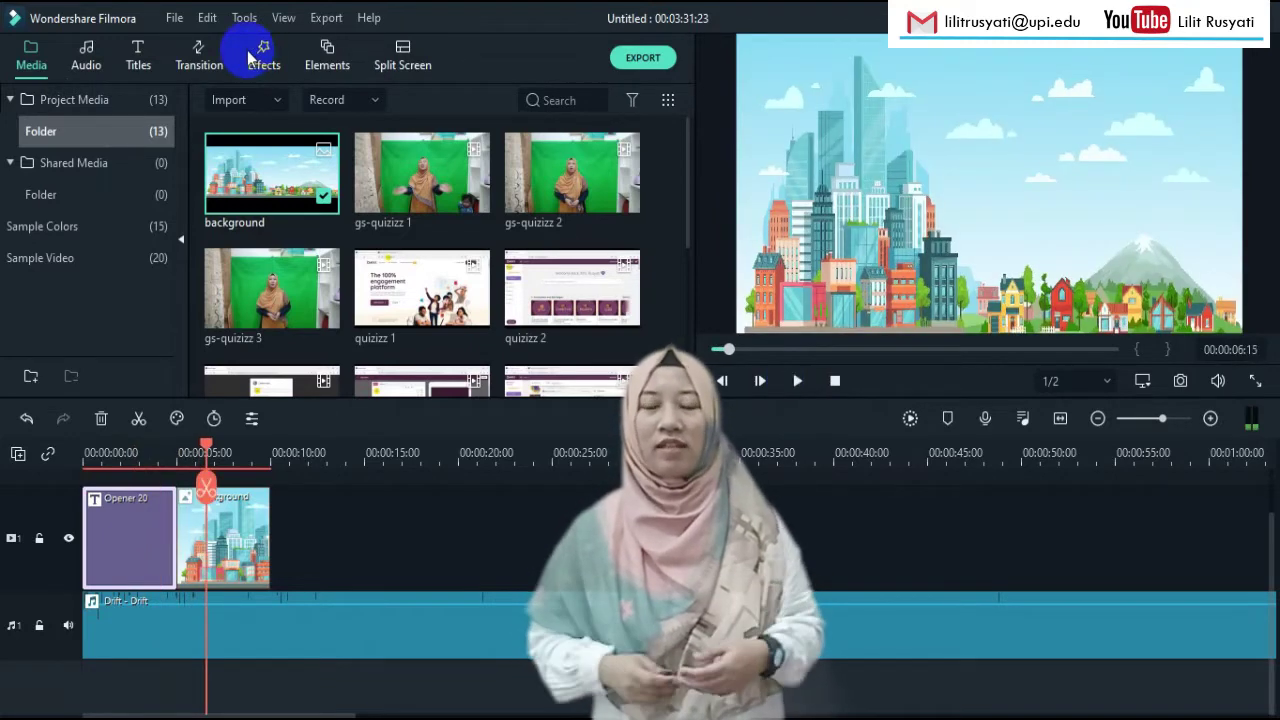
Step: Apply the Swirl transition between the Opener 20 title and the background image, and play the result from the start
{"action": "left_click", "coordinate": [198, 62]}
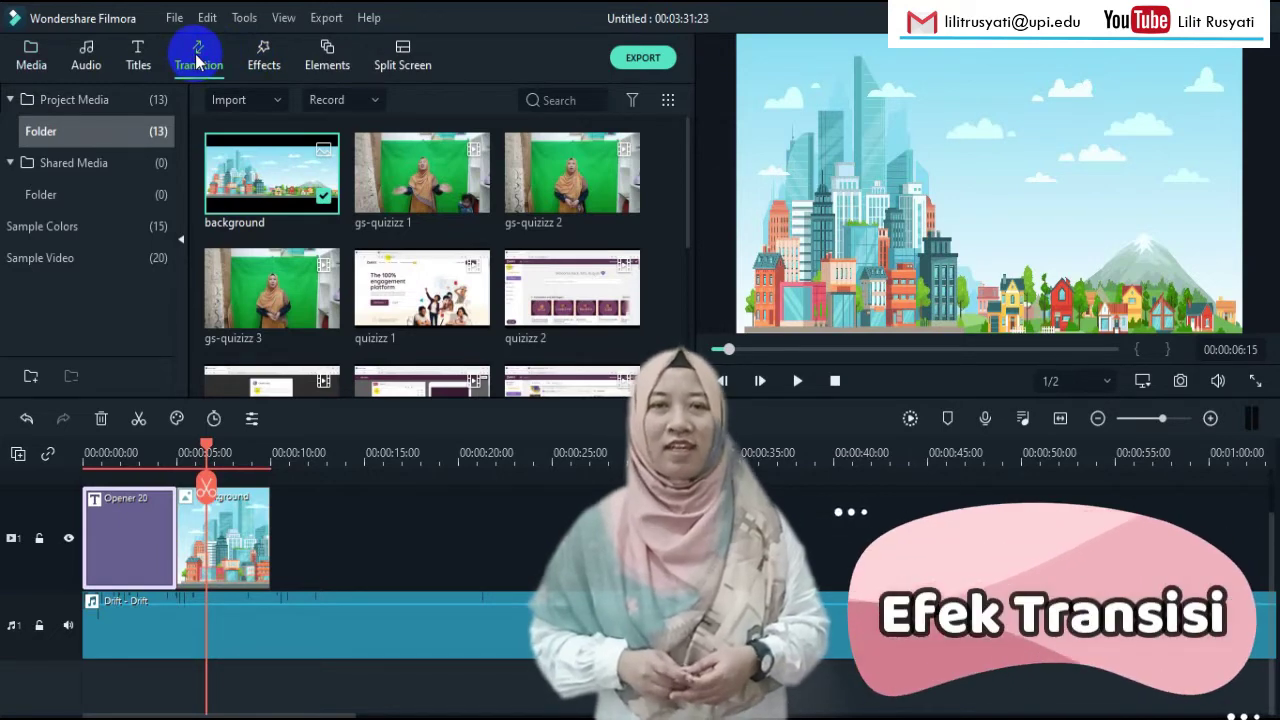
{"action": "left_click", "coordinate": [141, 247]}
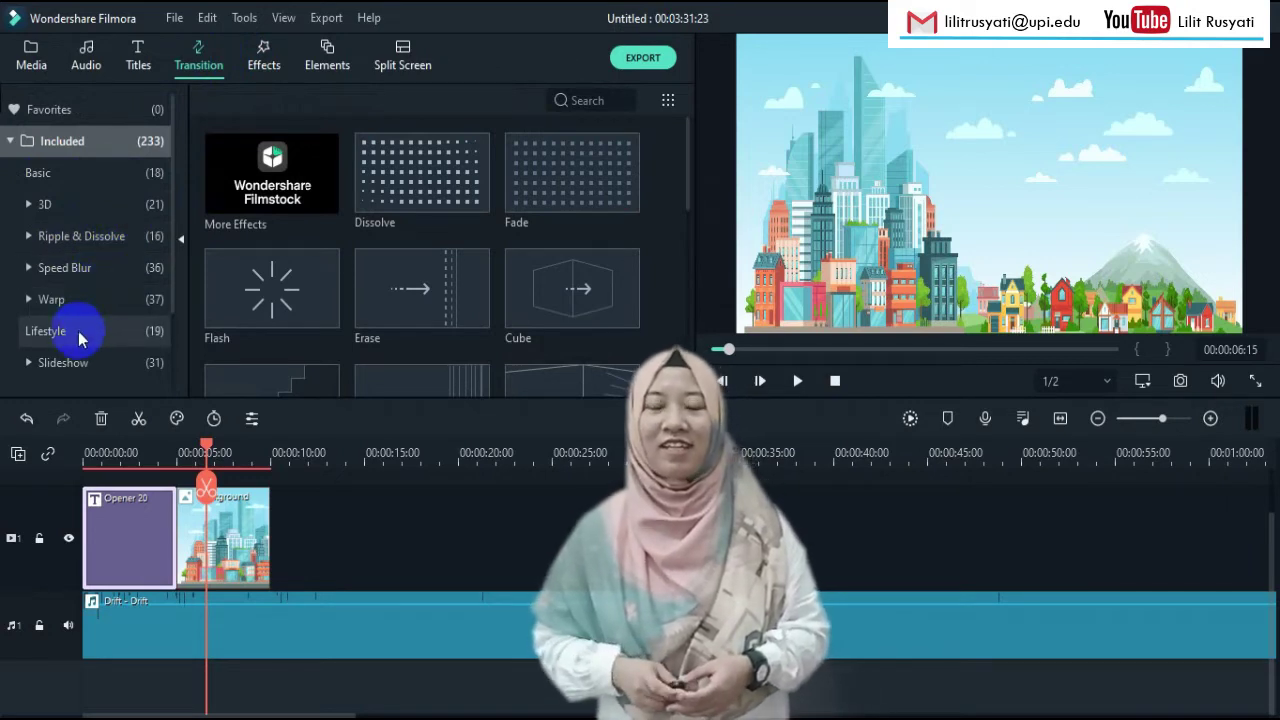
{"action": "scroll", "coordinate": [55, 372], "scroll_direction": "down", "scroll_amount": 1}
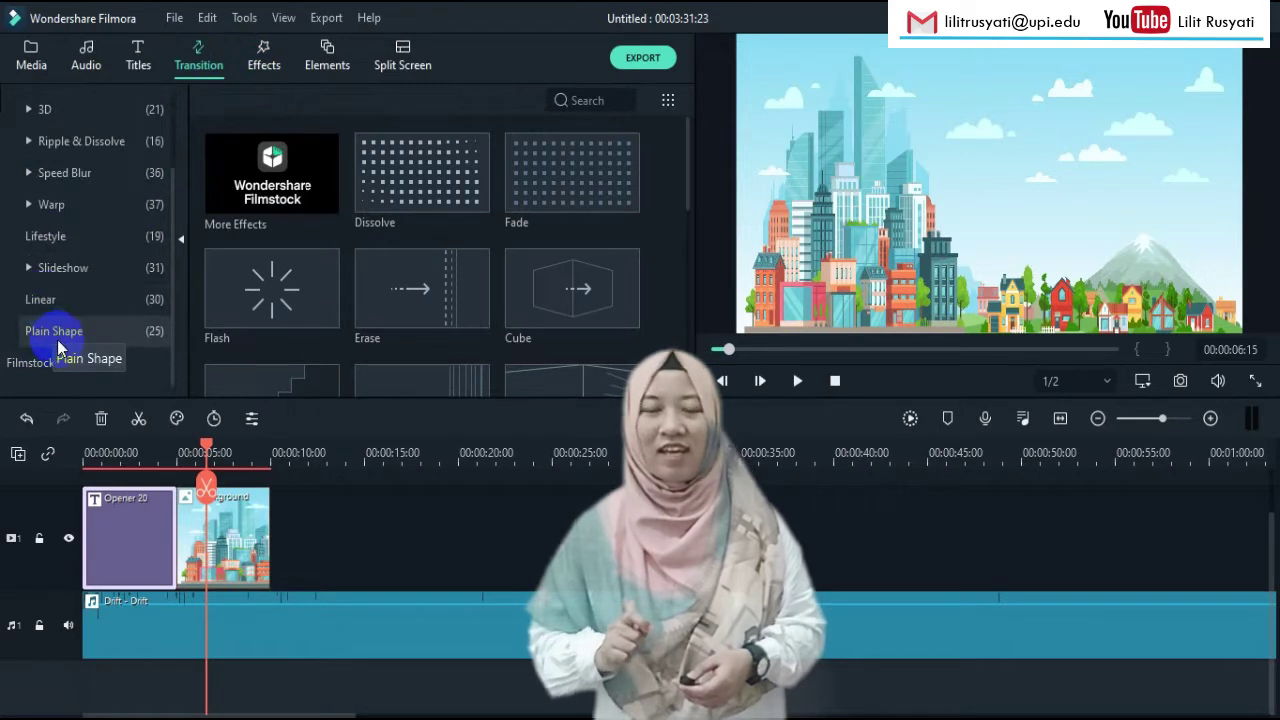
{"action": "scroll", "coordinate": [58, 345], "scroll_direction": "up", "scroll_amount": 1}
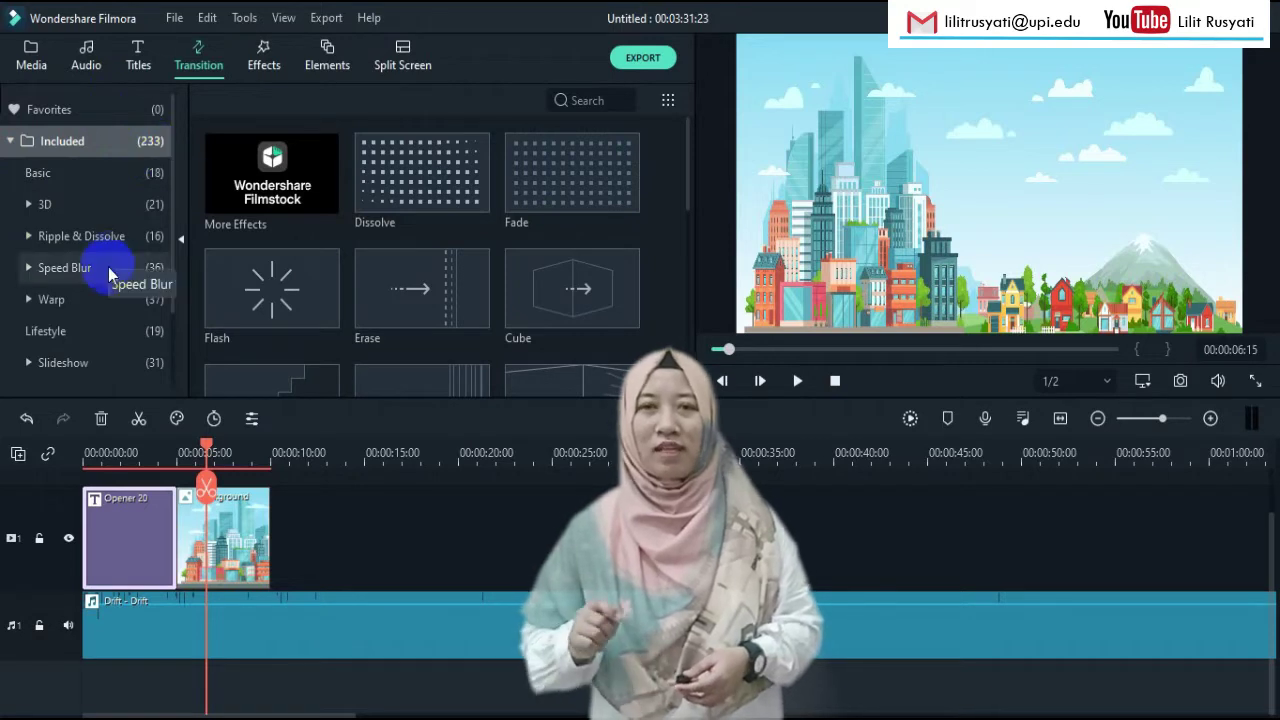
{"action": "scroll", "coordinate": [543, 288], "scroll_direction": "down", "scroll_amount": 3}
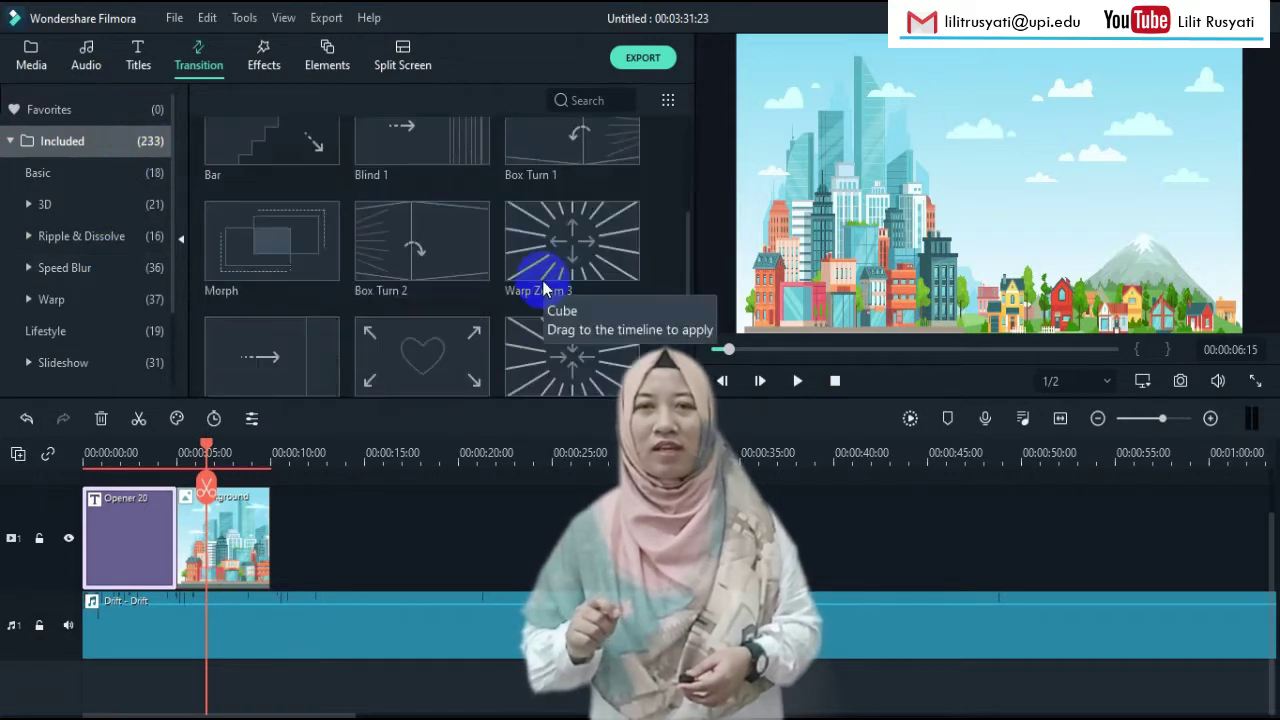
{"action": "scroll", "coordinate": [543, 288], "scroll_direction": "down", "scroll_amount": 5}
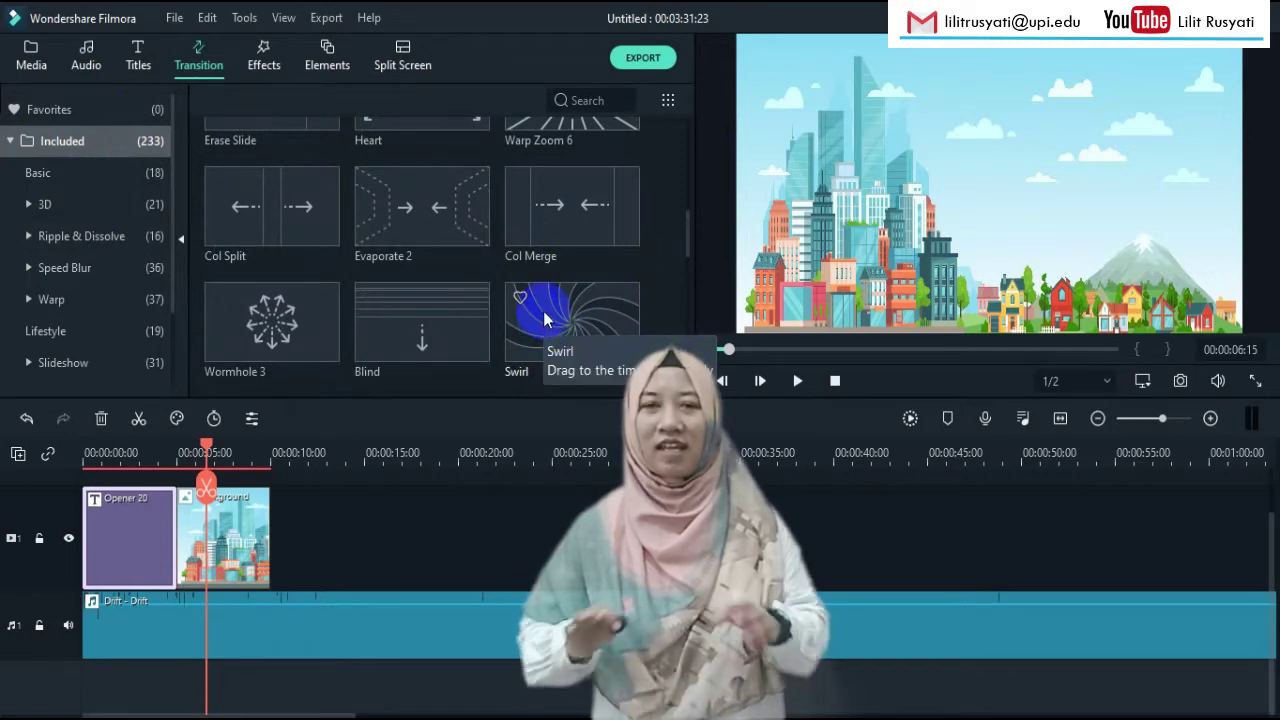
{"action": "left_click", "coordinate": [545, 319]}
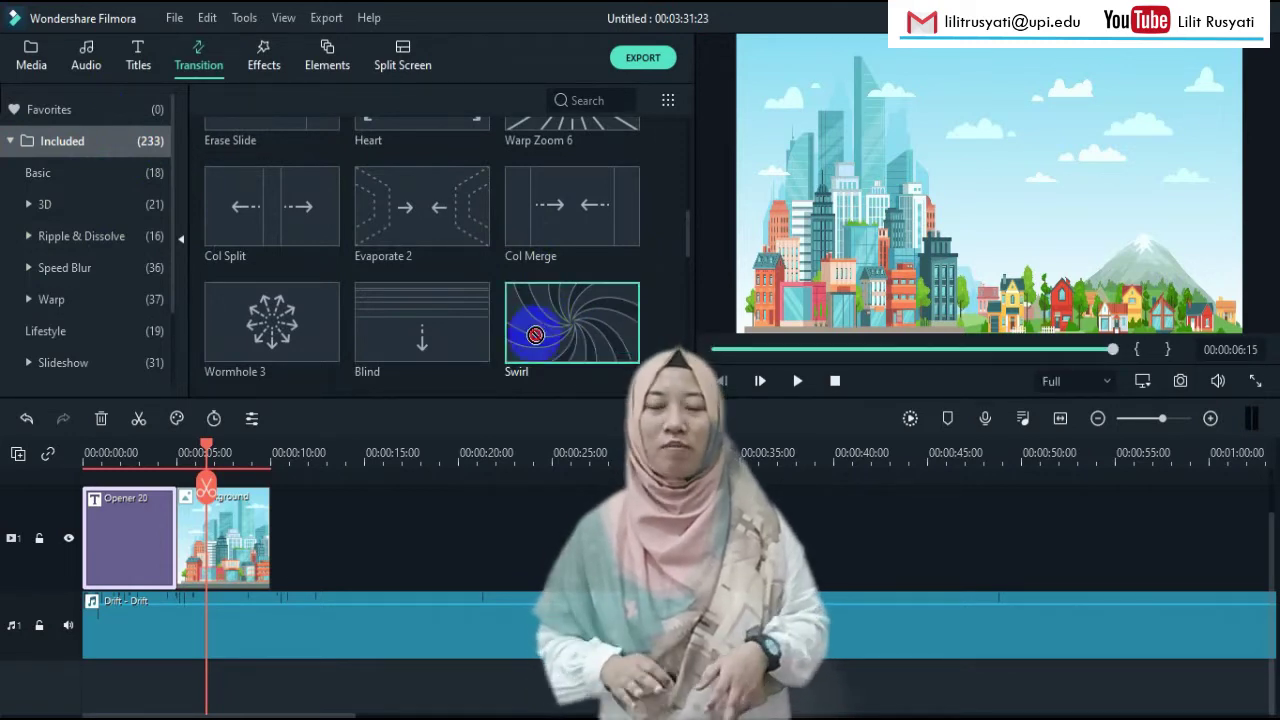
{"action": "left_click_drag", "start_coordinate": [545, 319], "coordinate": [170, 536]}
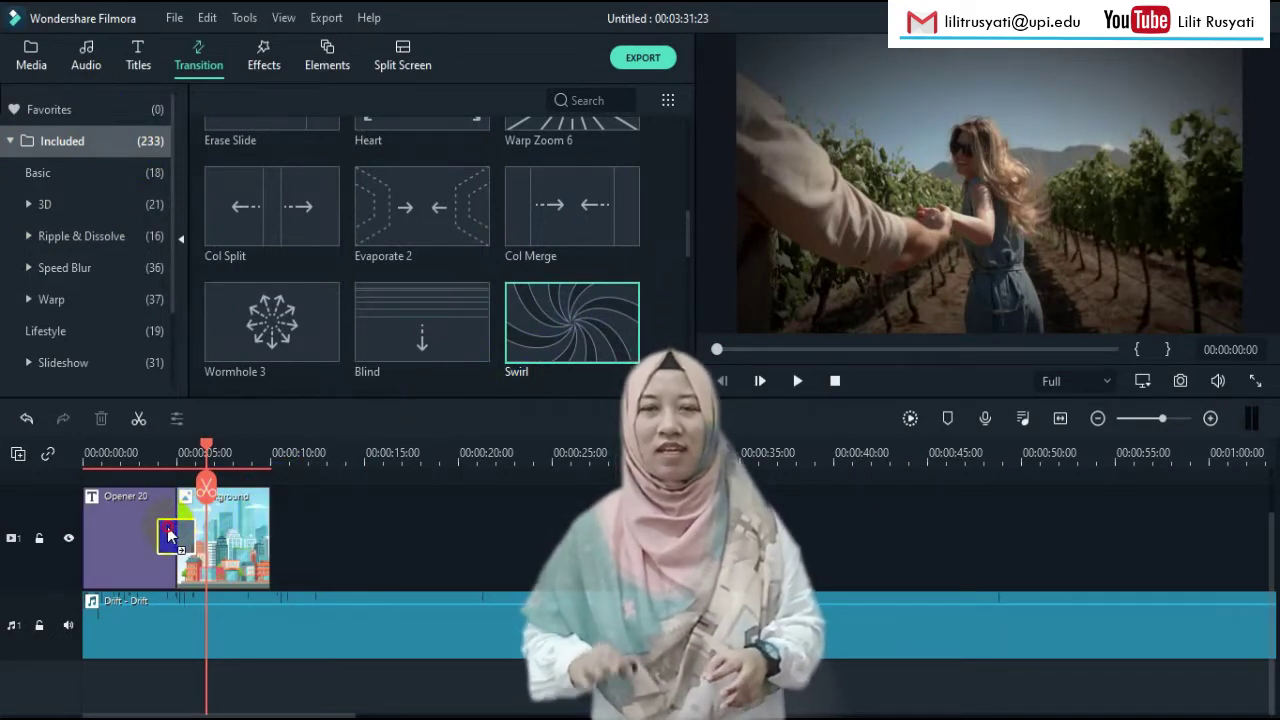
{"action": "left_click_drag", "start_coordinate": [168, 536], "coordinate": [170, 534]}
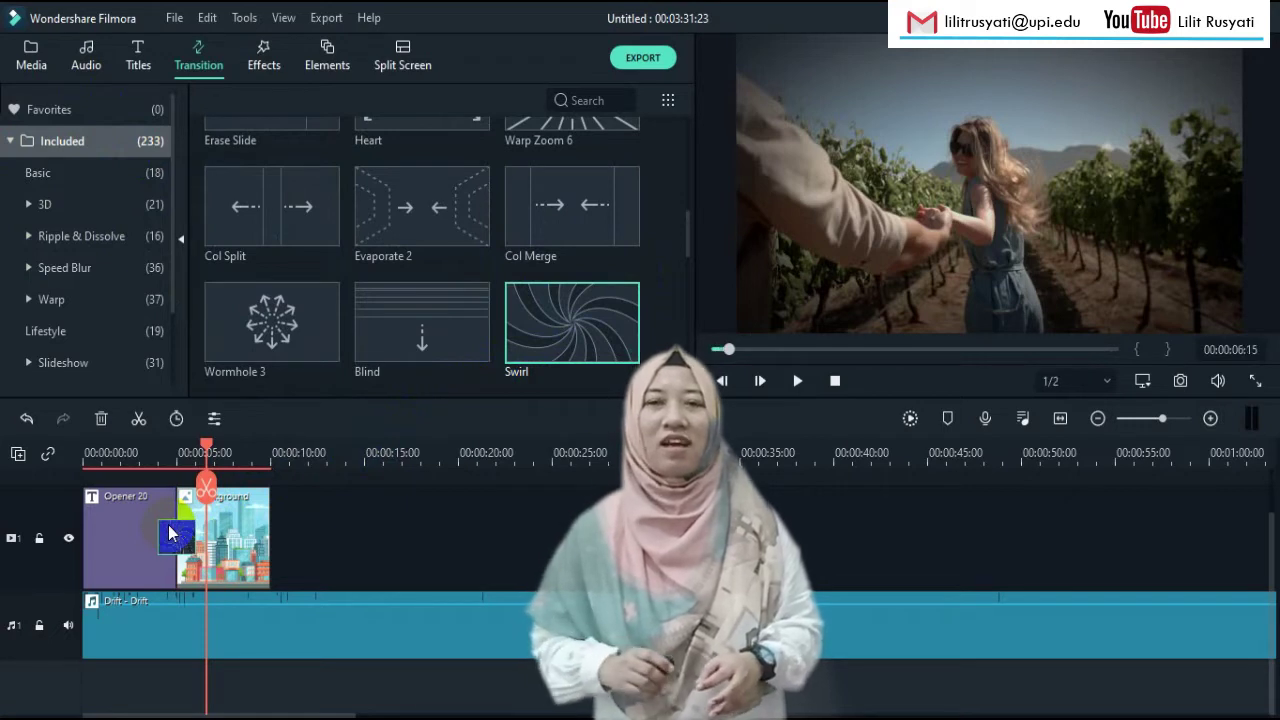
{"action": "left_click", "coordinate": [721, 380]}
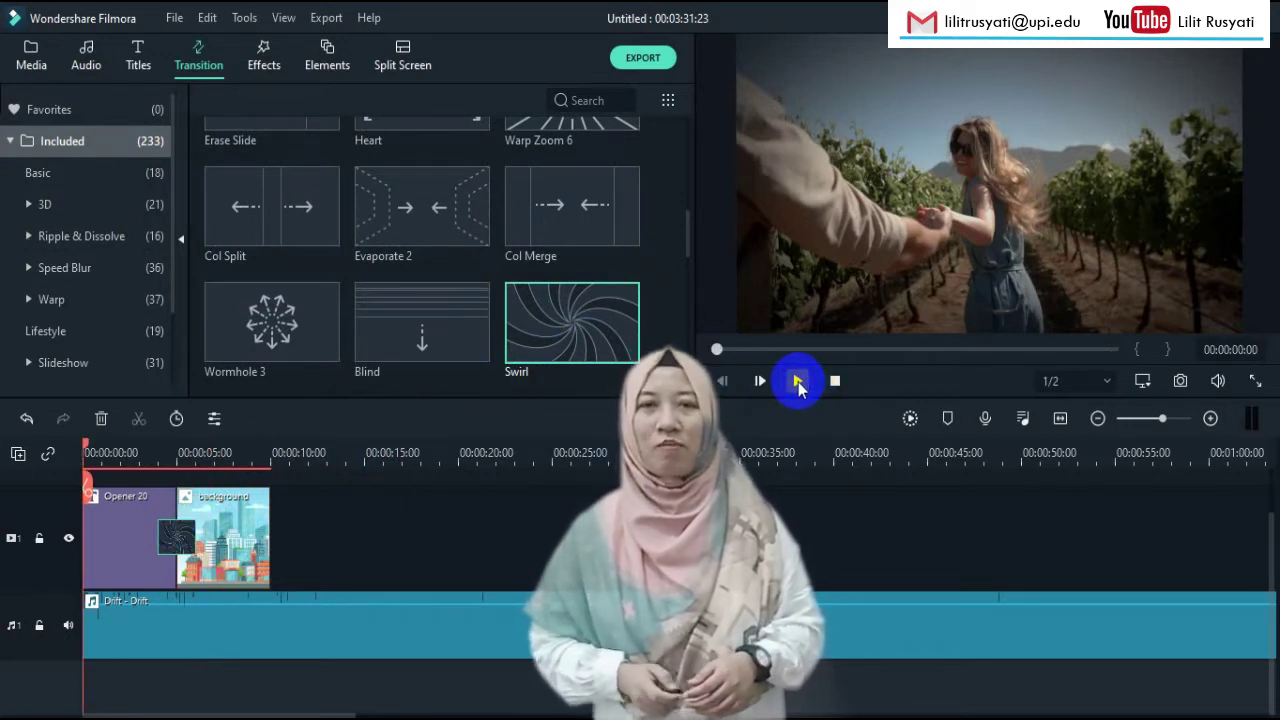
{"action": "left_click", "coordinate": [797, 382]}
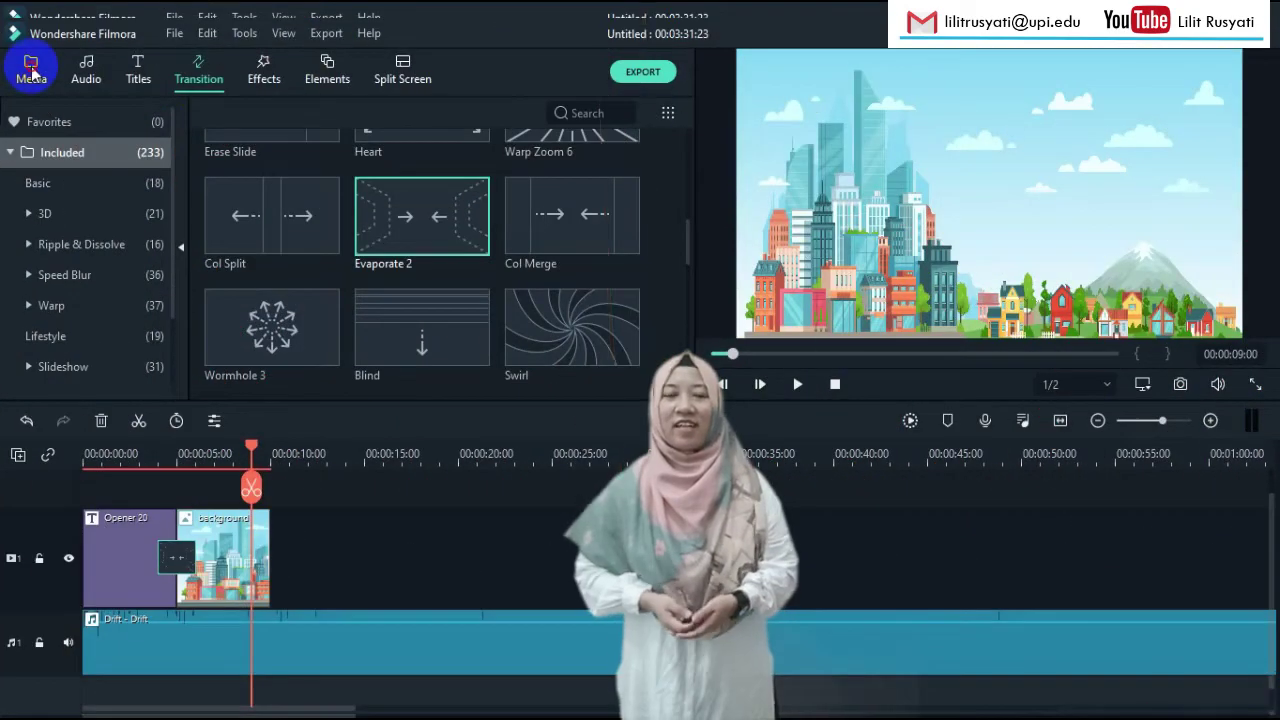
Step: Return to the project media and add a second video track above the title and background image
{"action": "left_click", "coordinate": [31, 70]}
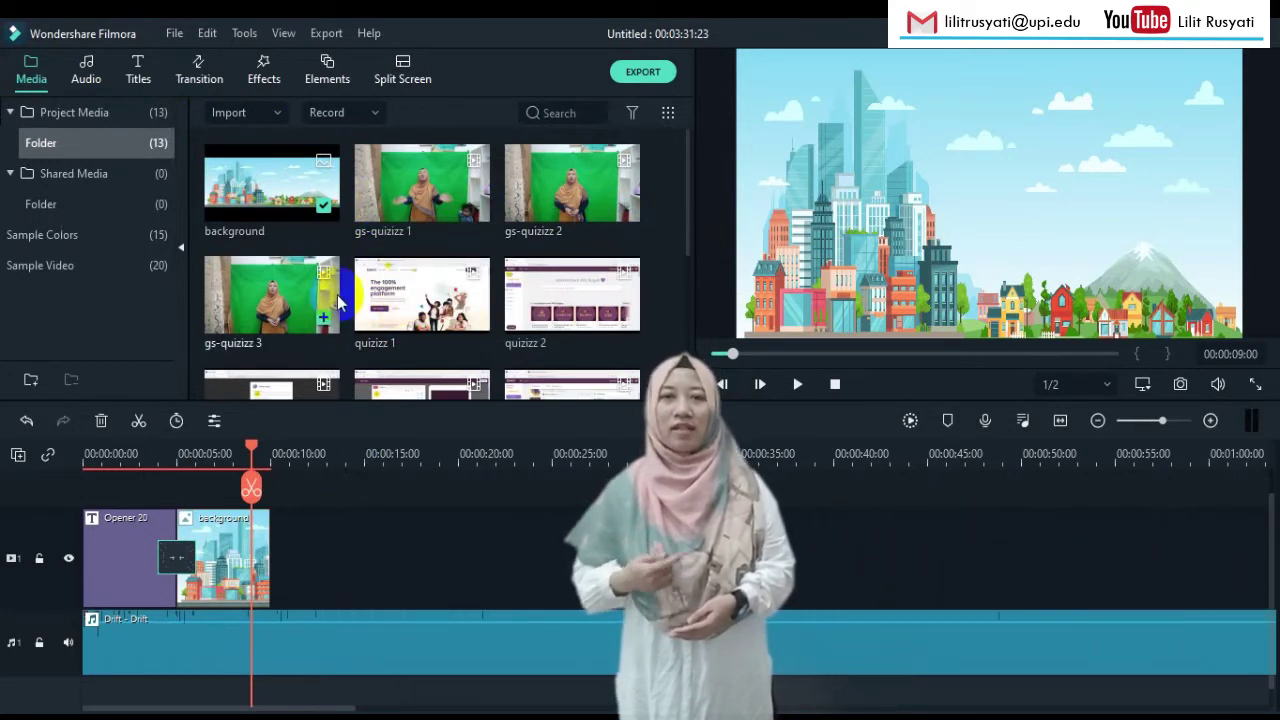
{"action": "scroll", "coordinate": [321, 535], "scroll_direction": "up", "scroll_amount": 1}
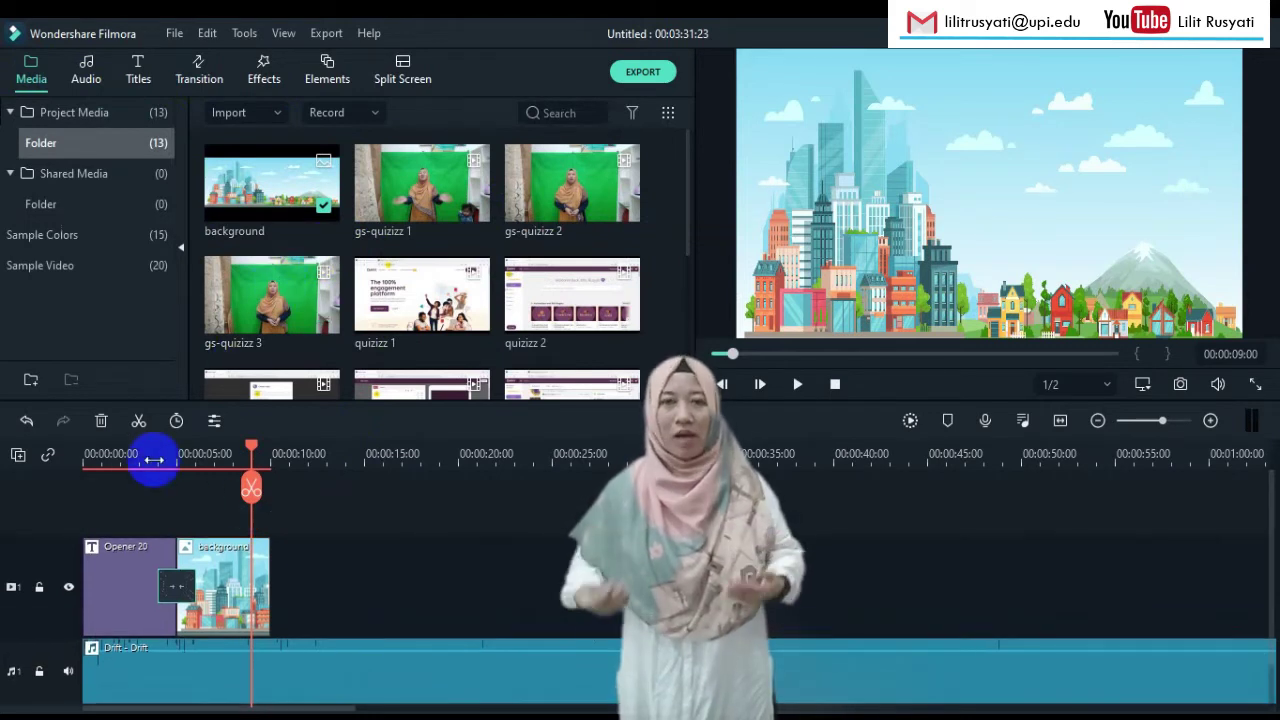
{"action": "left_click", "coordinate": [18, 457]}
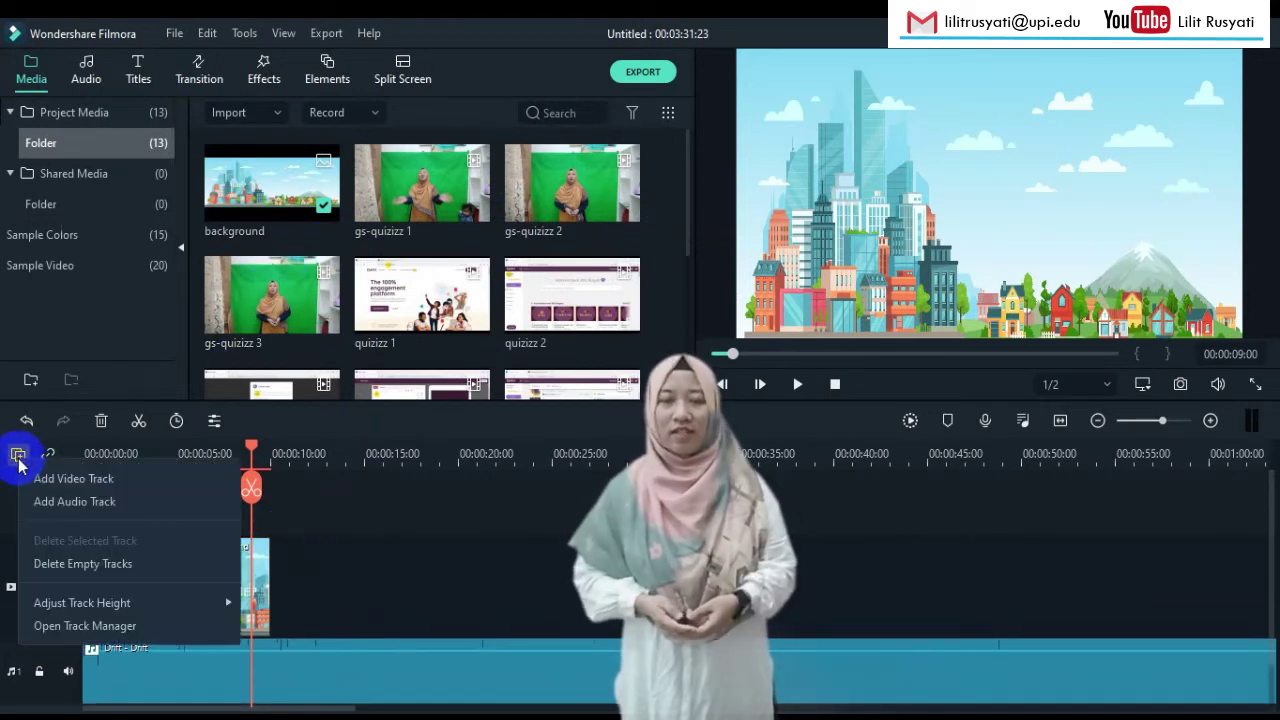
{"action": "left_click", "coordinate": [77, 479]}
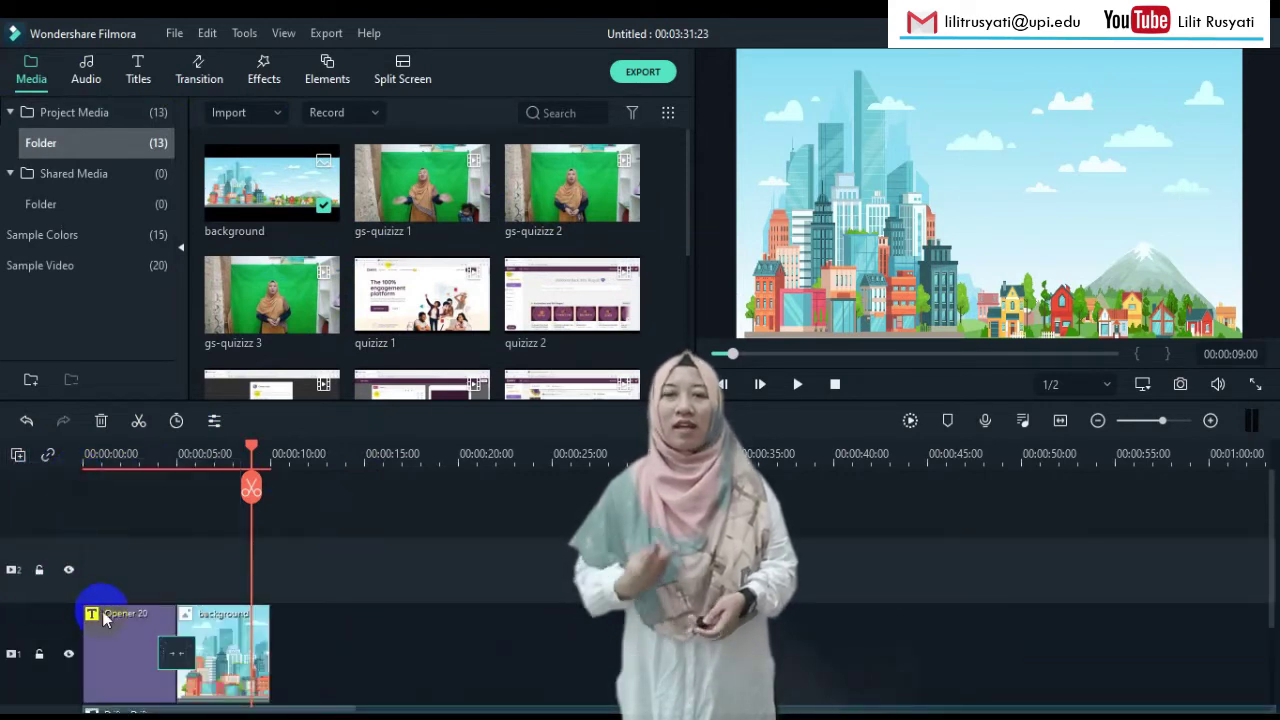
{"action": "scroll", "coordinate": [104, 619], "scroll_direction": "down", "scroll_amount": 1}
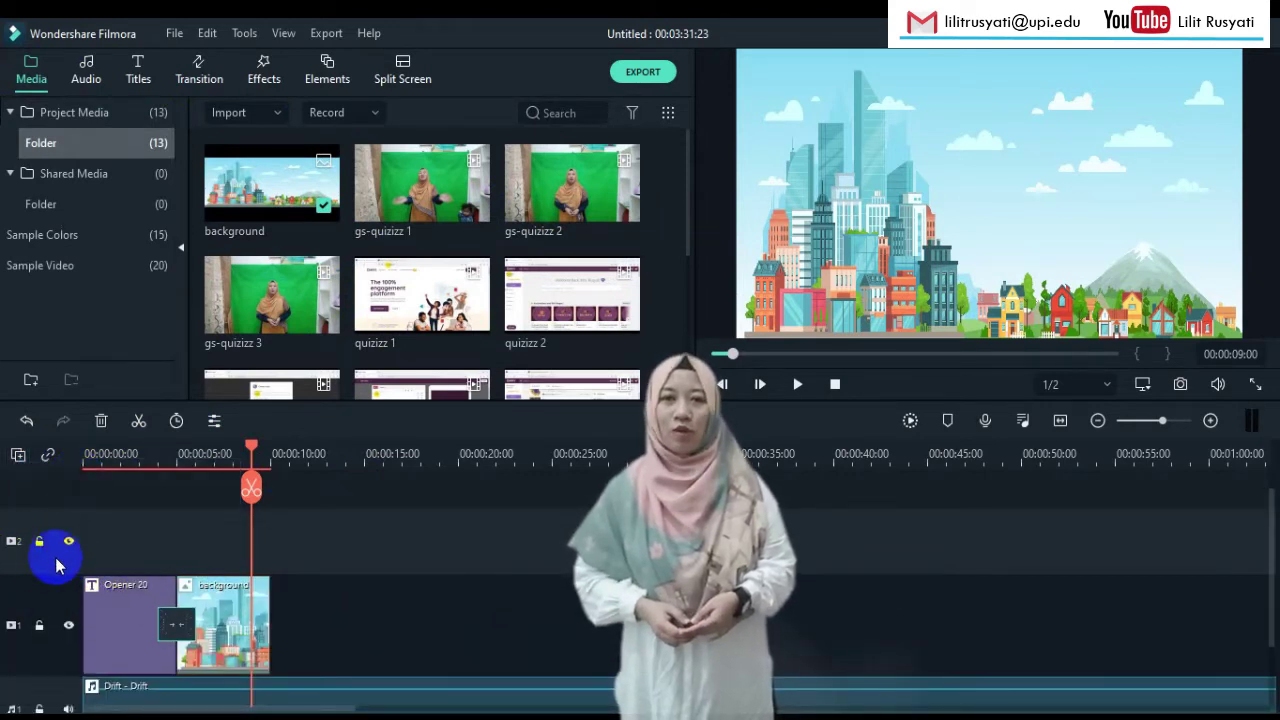
{"action": "left_click", "coordinate": [166, 628]}
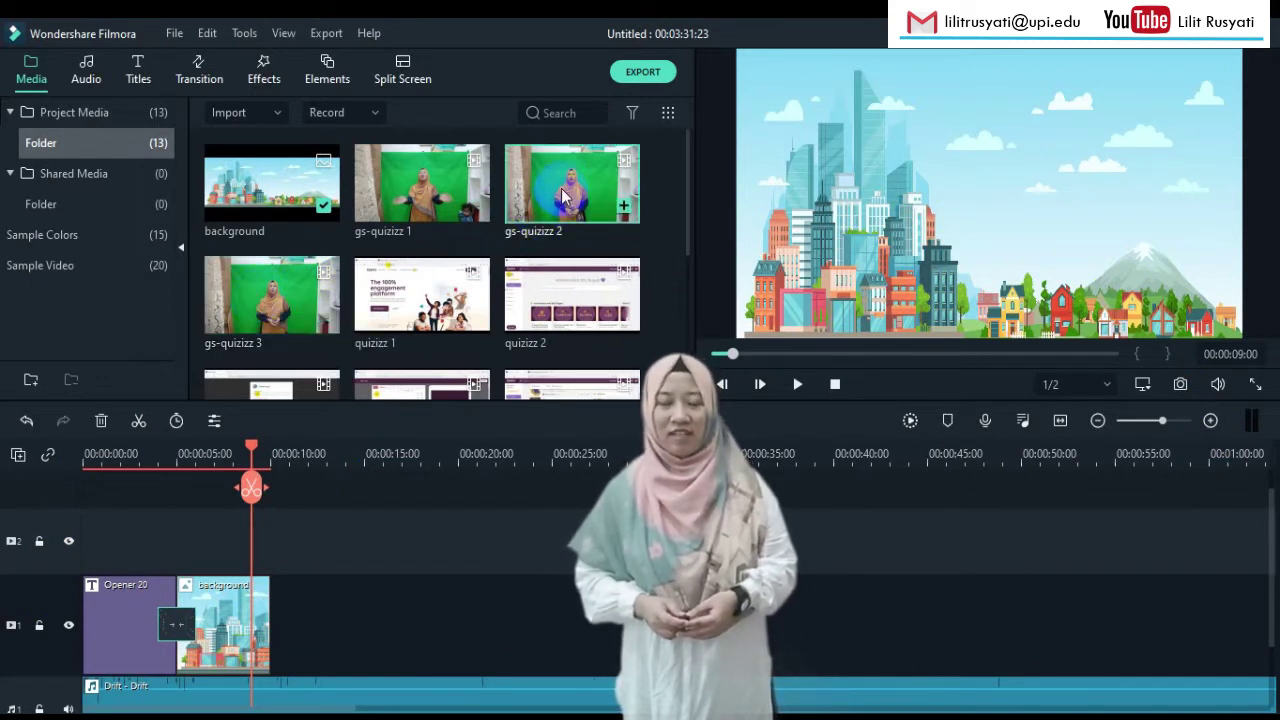
Step: Place gs-quizizz 2 on video track 2 at the background image's start, matching the project settings to the media at 1280 x 720 30fps
{"action": "left_click_drag", "start_coordinate": [563, 190], "coordinate": [194, 549]}
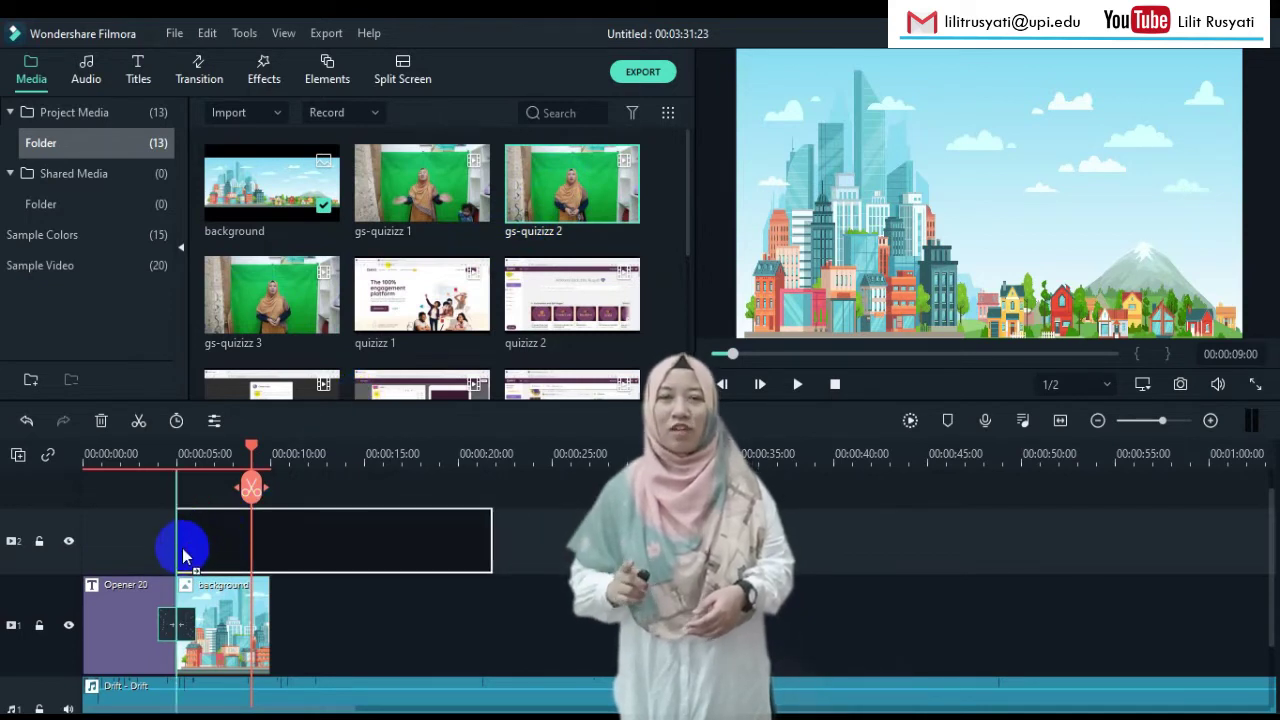
{"action": "left_click_drag", "start_coordinate": [183, 557], "coordinate": [183, 557]}
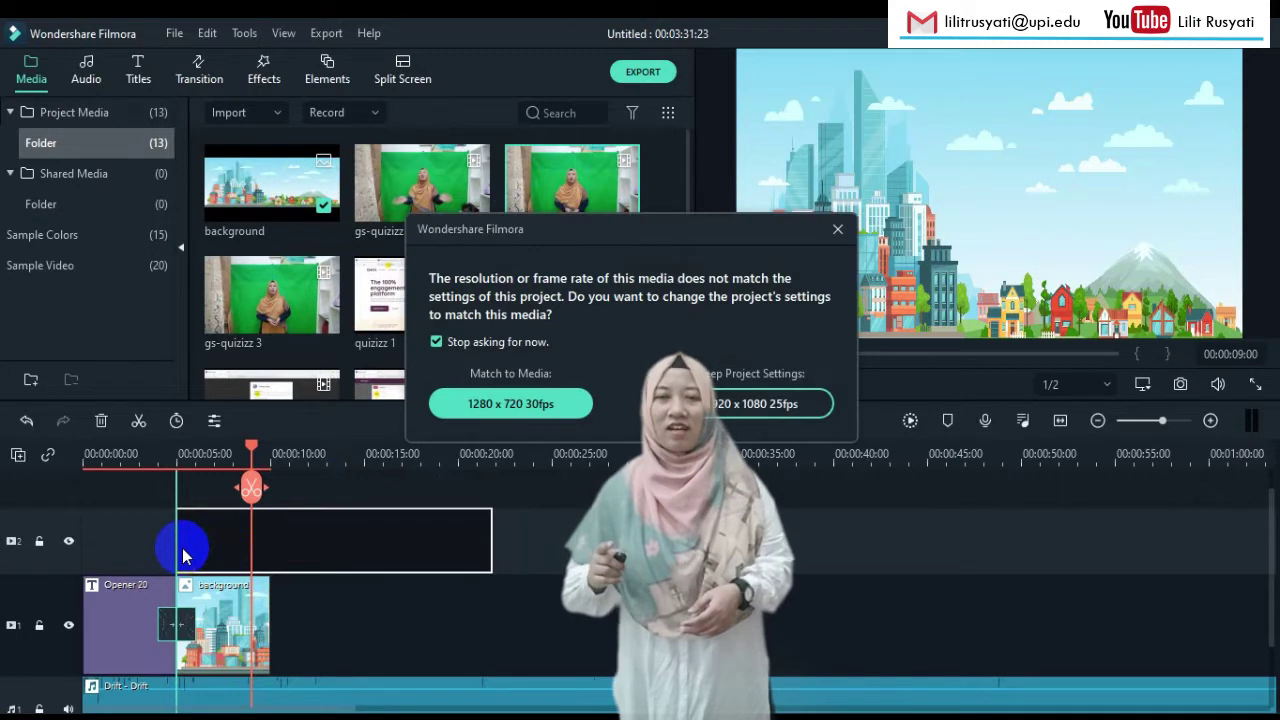
{"action": "left_click", "coordinate": [559, 405]}
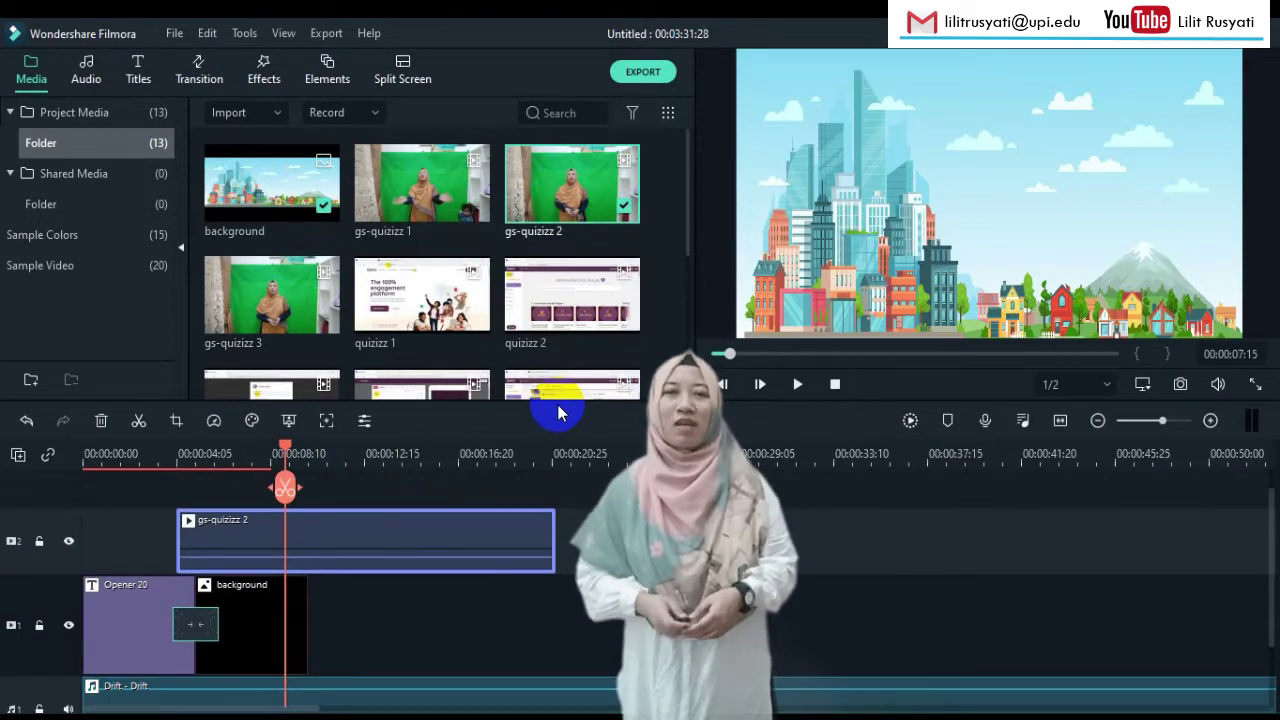
{"action": "left_click", "coordinate": [226, 552]}
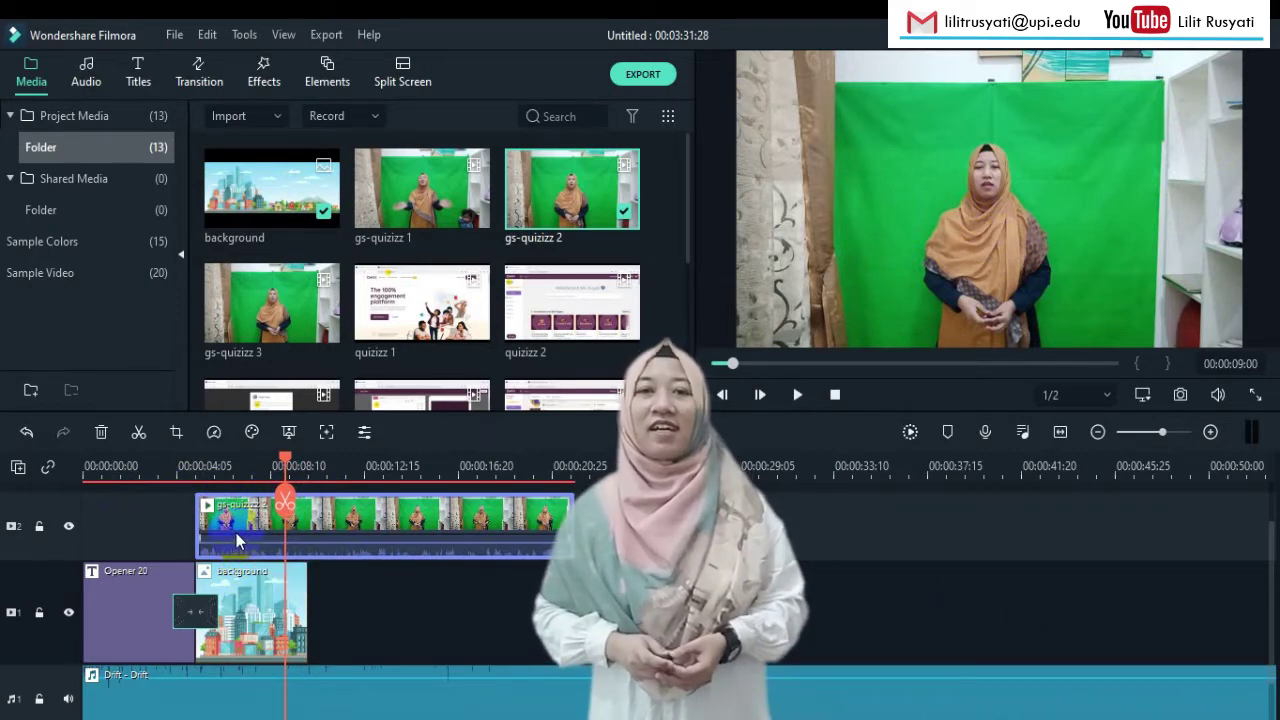
Step: Apply Green Screen keying to the gs-quizizz 2 clip with green as the key colour, checking it at 00:00:05:23
{"action": "left_click_drag", "start_coordinate": [285, 458], "coordinate": [154, 503]}
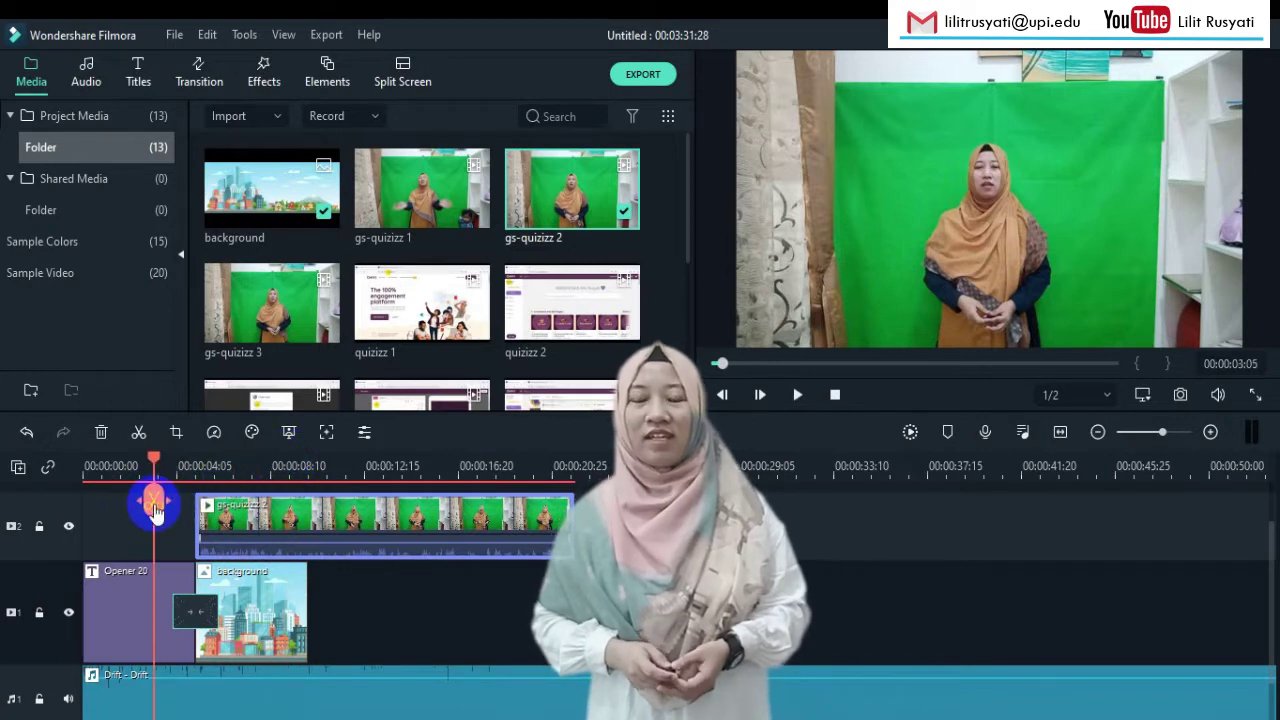
{"action": "right_click", "coordinate": [259, 525]}
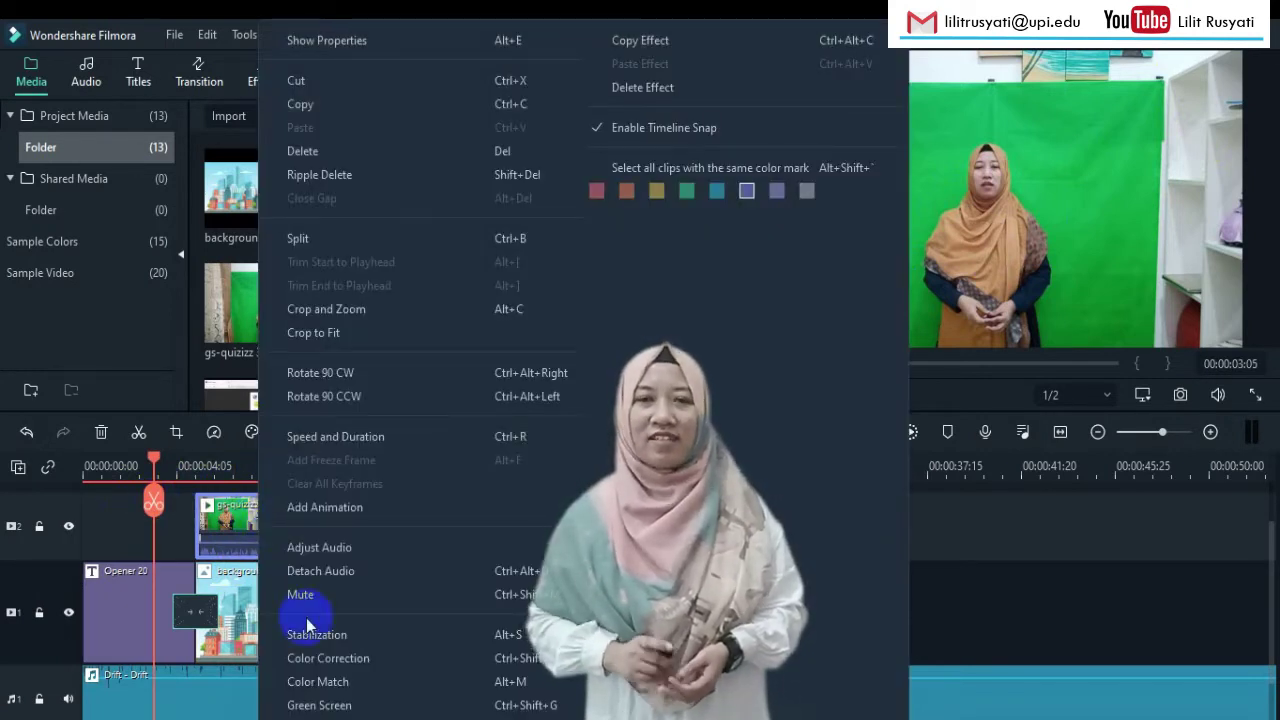
{"action": "left_click", "coordinate": [325, 705]}
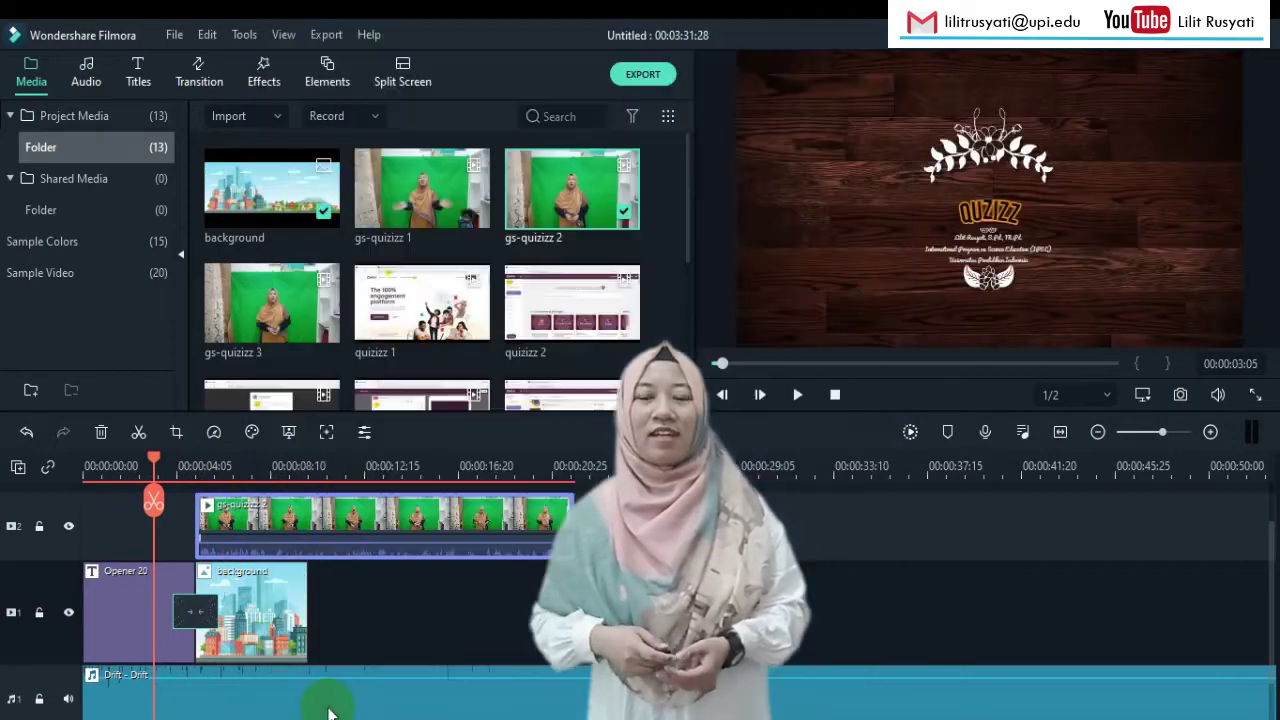
{"action": "left_click_drag", "start_coordinate": [155, 465], "coordinate": [211, 465]}
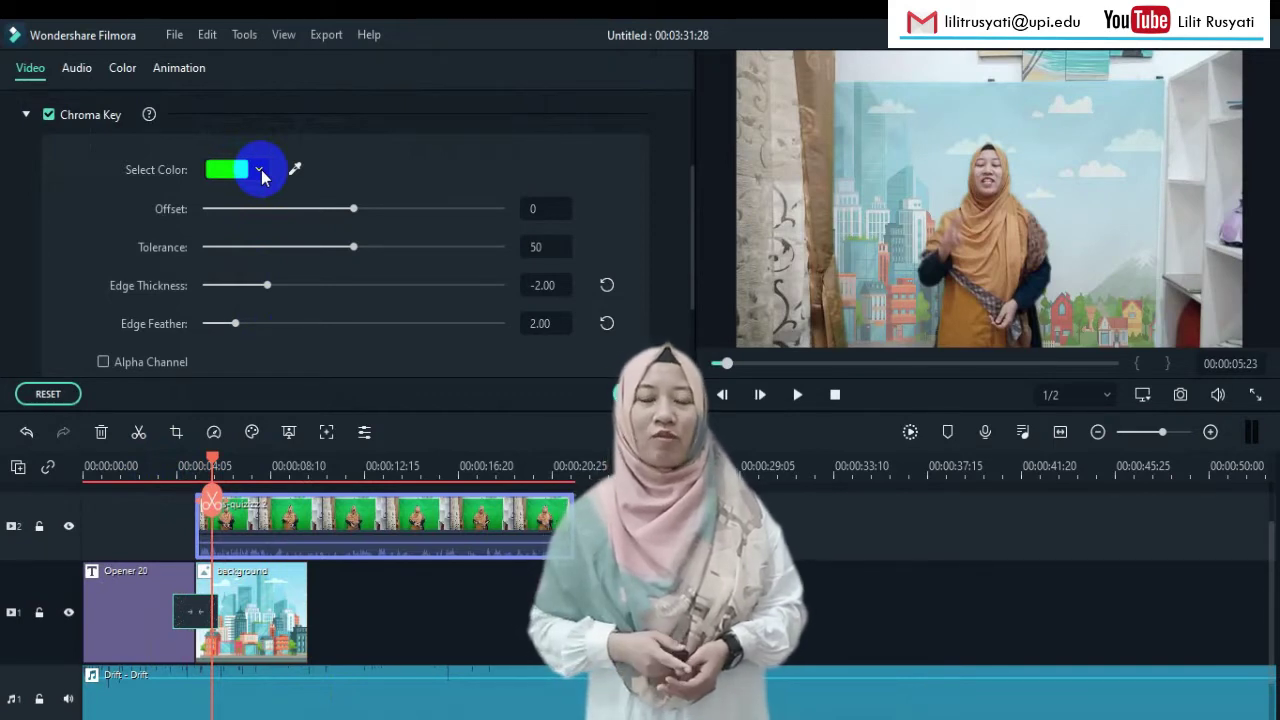
{"action": "left_click", "coordinate": [257, 180]}
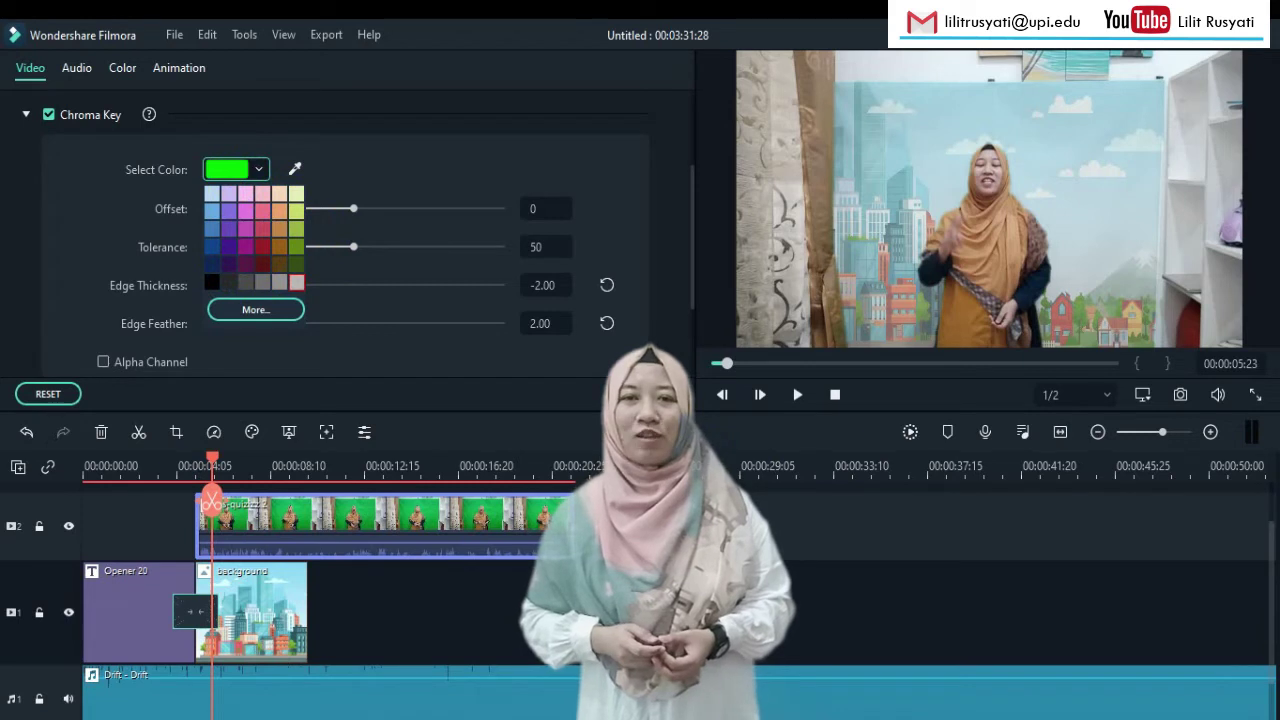
{"action": "left_click", "coordinate": [561, 382]}
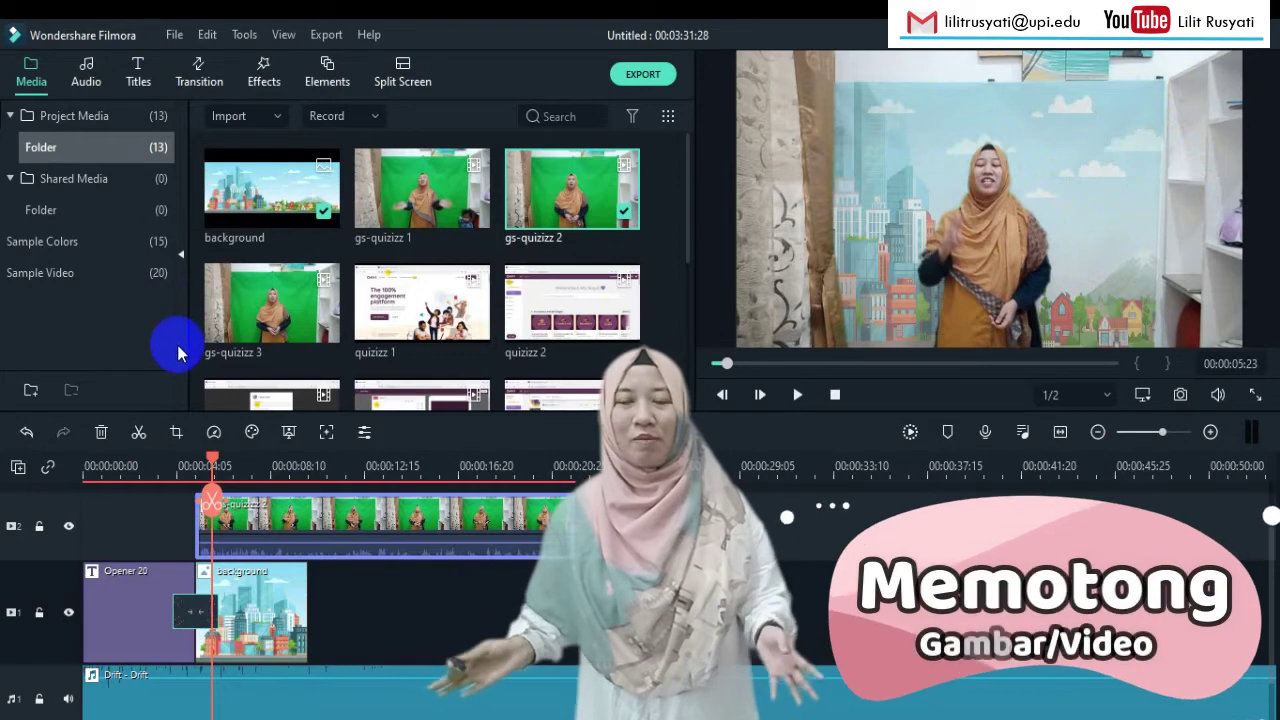
Step: Open the gs-quizizz 2 clip for cropping and set the crop ratio to 1:1
{"action": "left_click", "coordinate": [175, 433]}
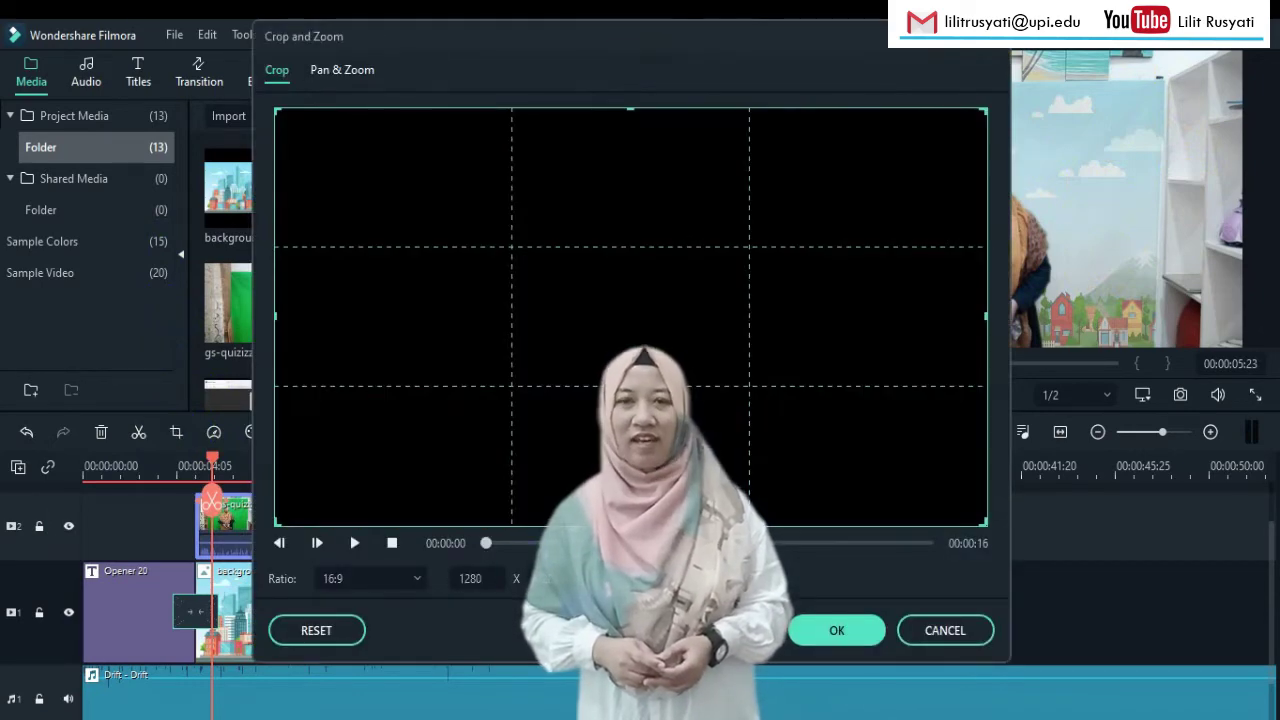
{"action": "left_click", "coordinate": [468, 578]}
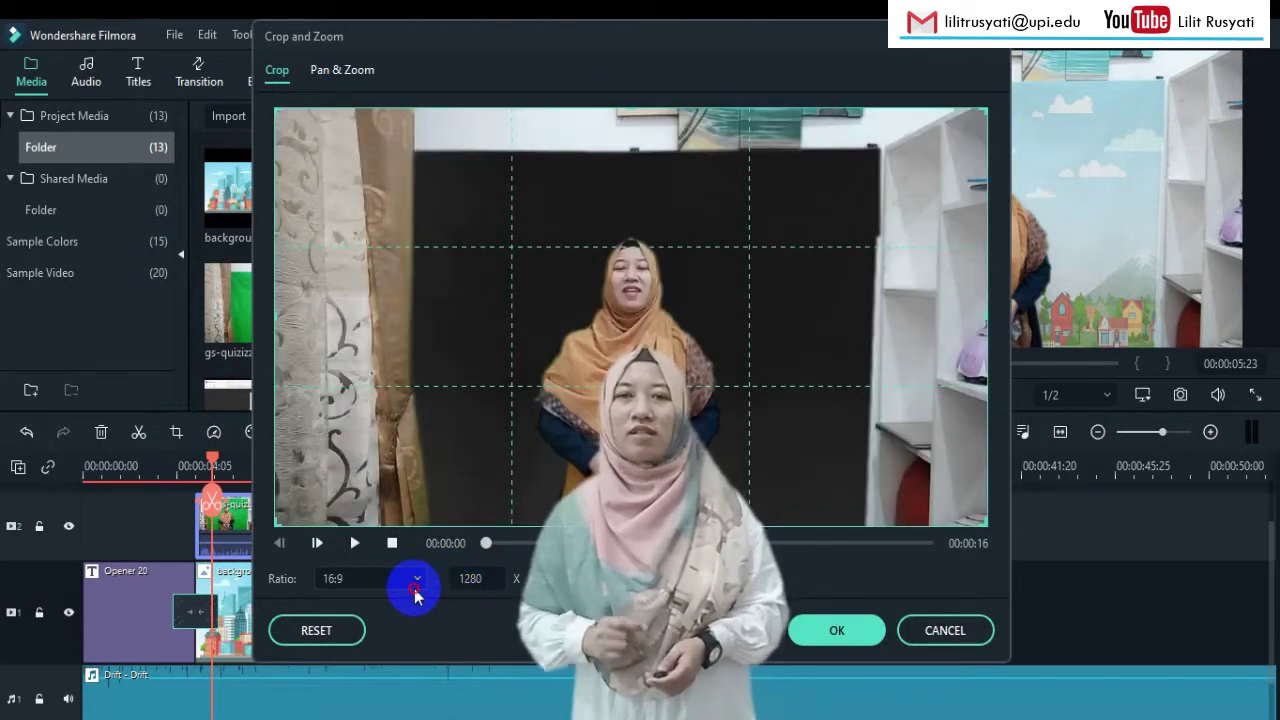
{"action": "left_click", "coordinate": [416, 592]}
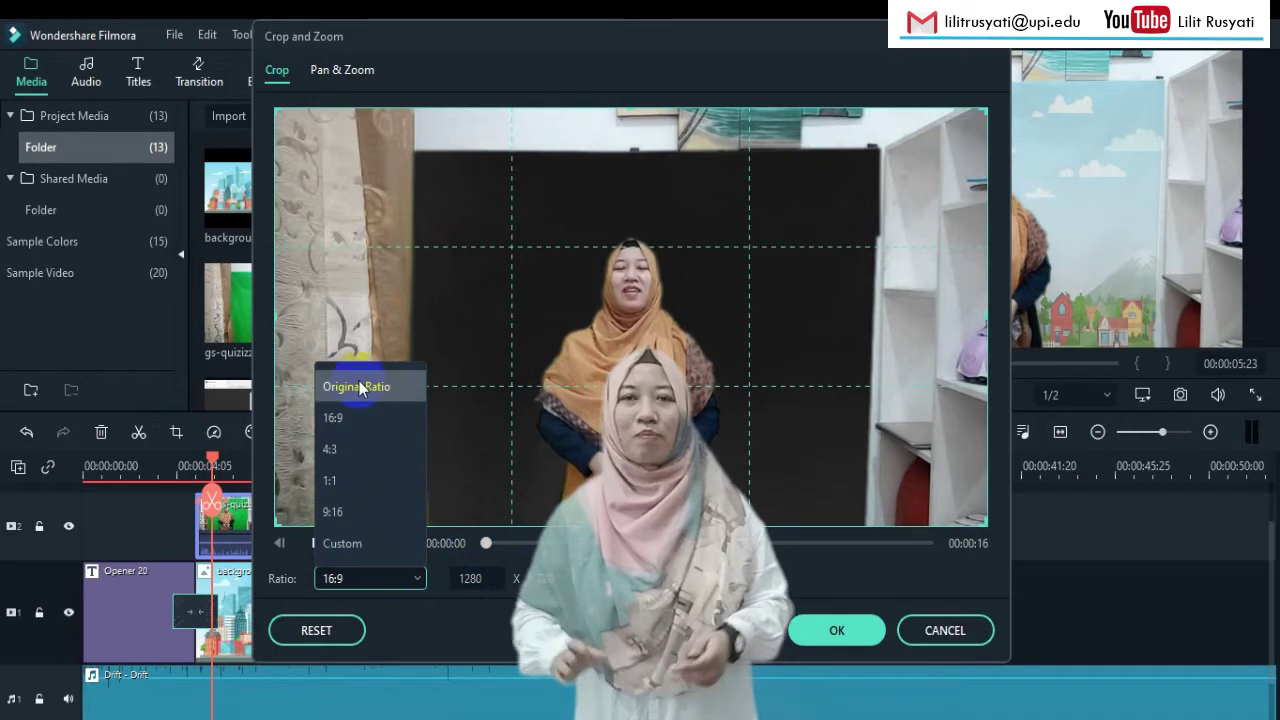
{"action": "left_click", "coordinate": [355, 451]}
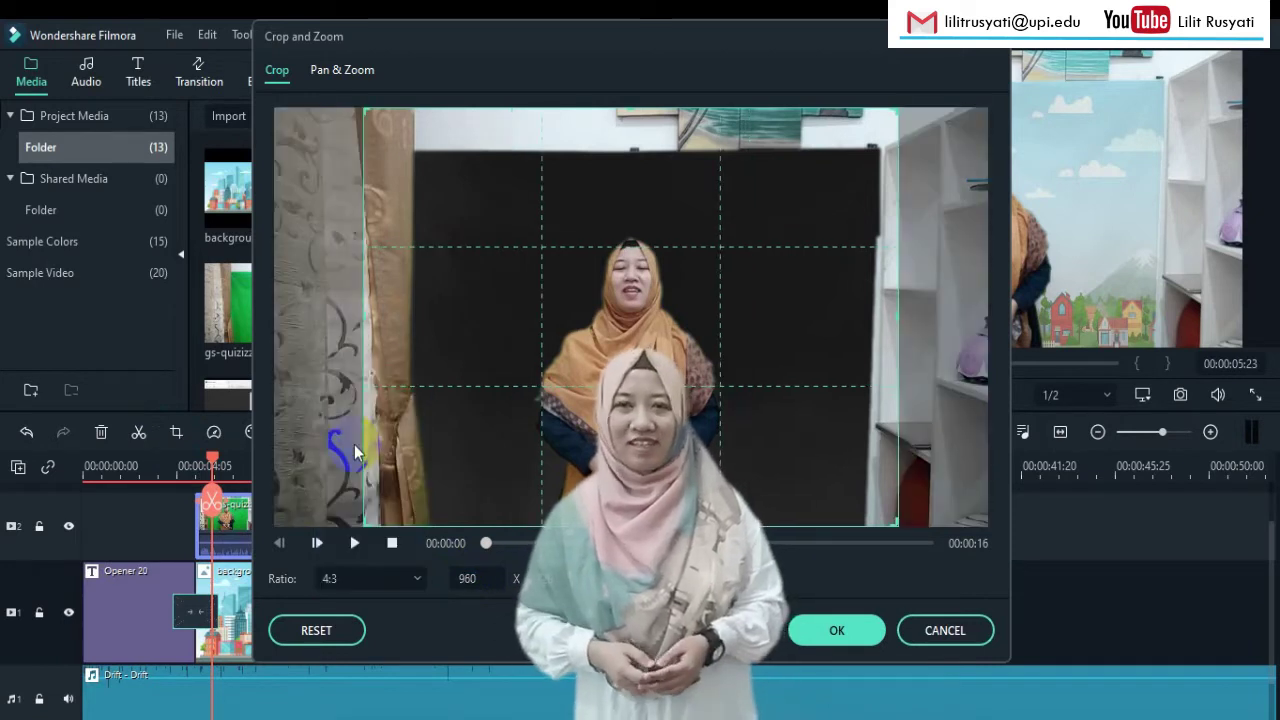
{"action": "left_click", "coordinate": [412, 579]}
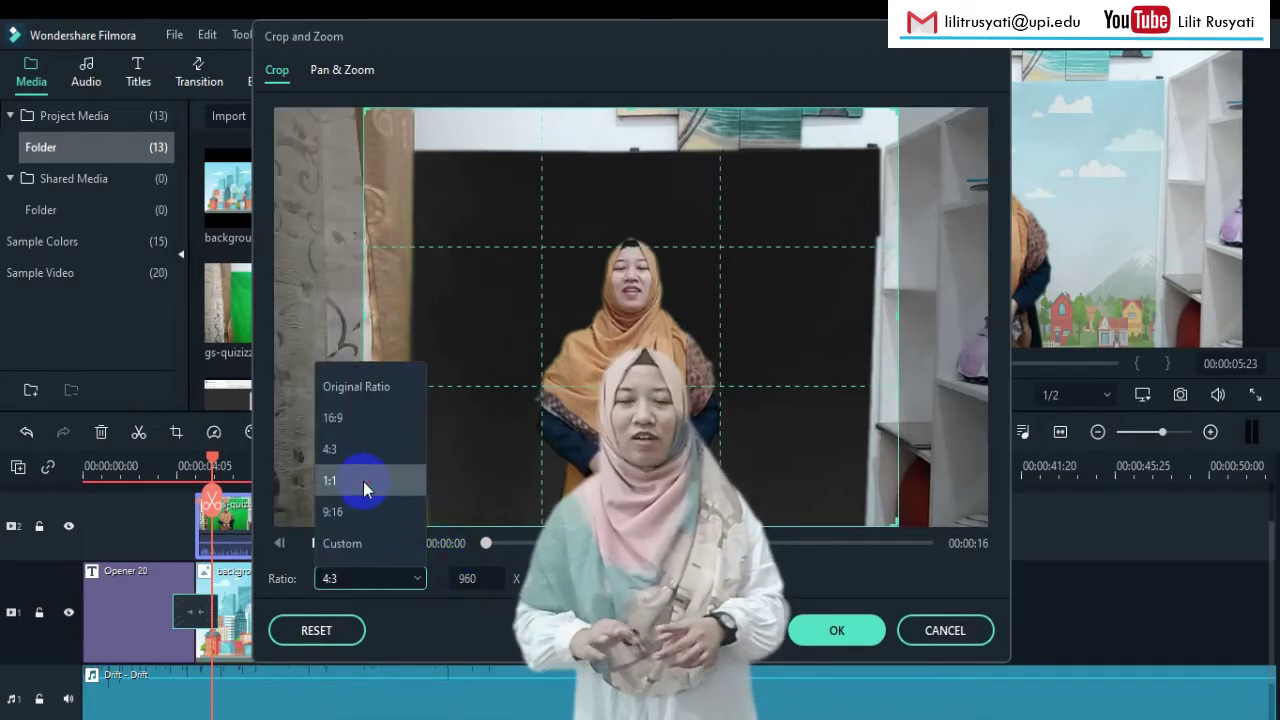
{"action": "left_click", "coordinate": [363, 481]}
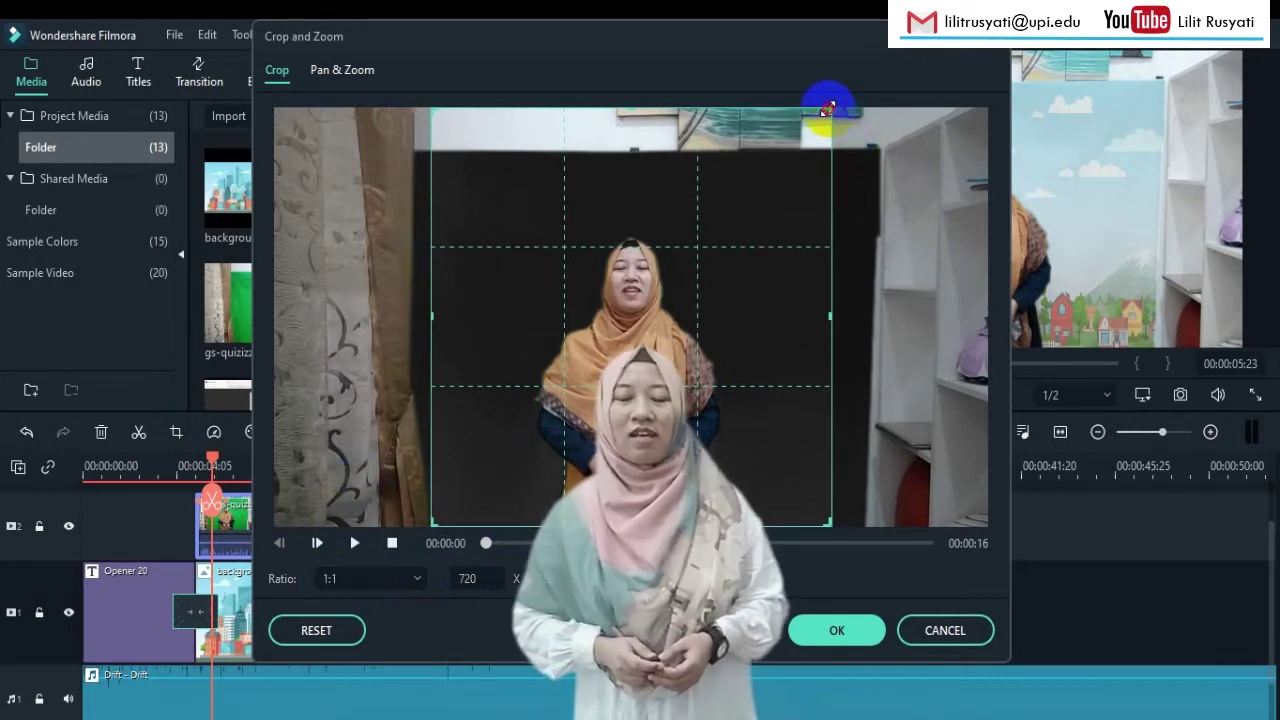
Step: Shrink the square crop frame to about 627 pixels wide, centre it around the presenter within the green-screen area, and apply the crop
{"action": "left_click_drag", "start_coordinate": [827, 108], "coordinate": [763, 180]}
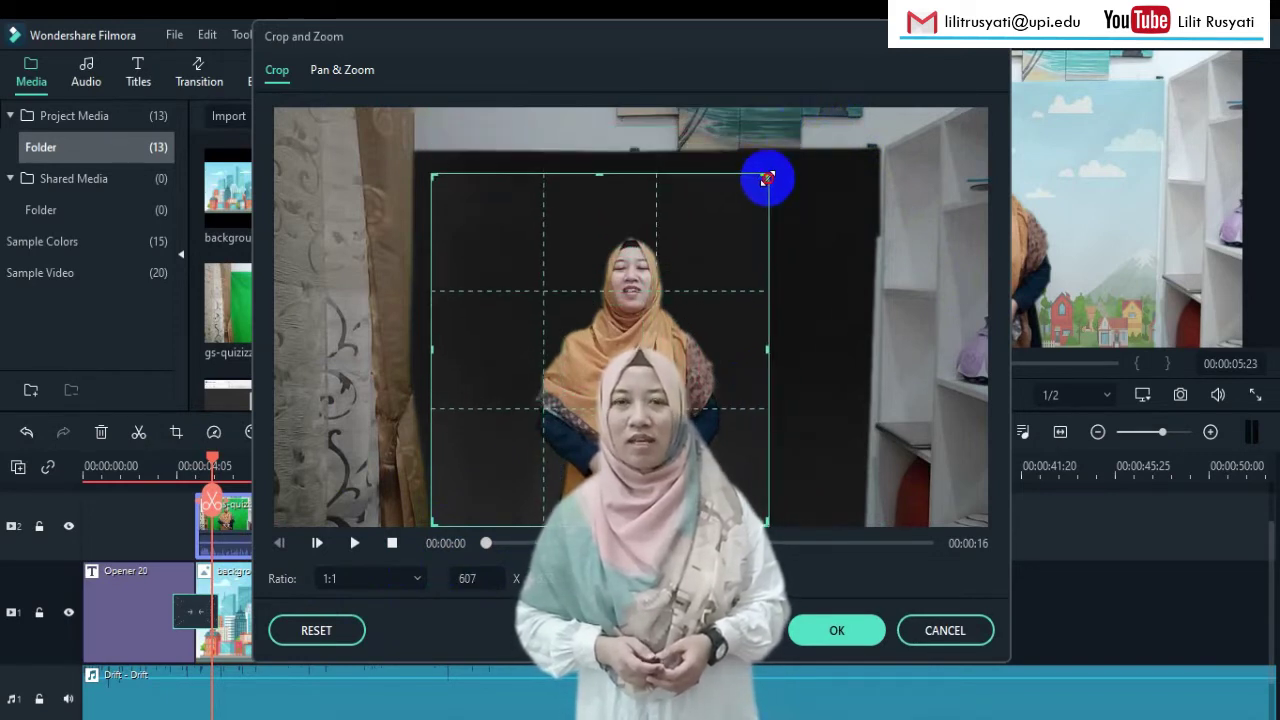
{"action": "left_click_drag", "start_coordinate": [726, 220], "coordinate": [766, 223]}
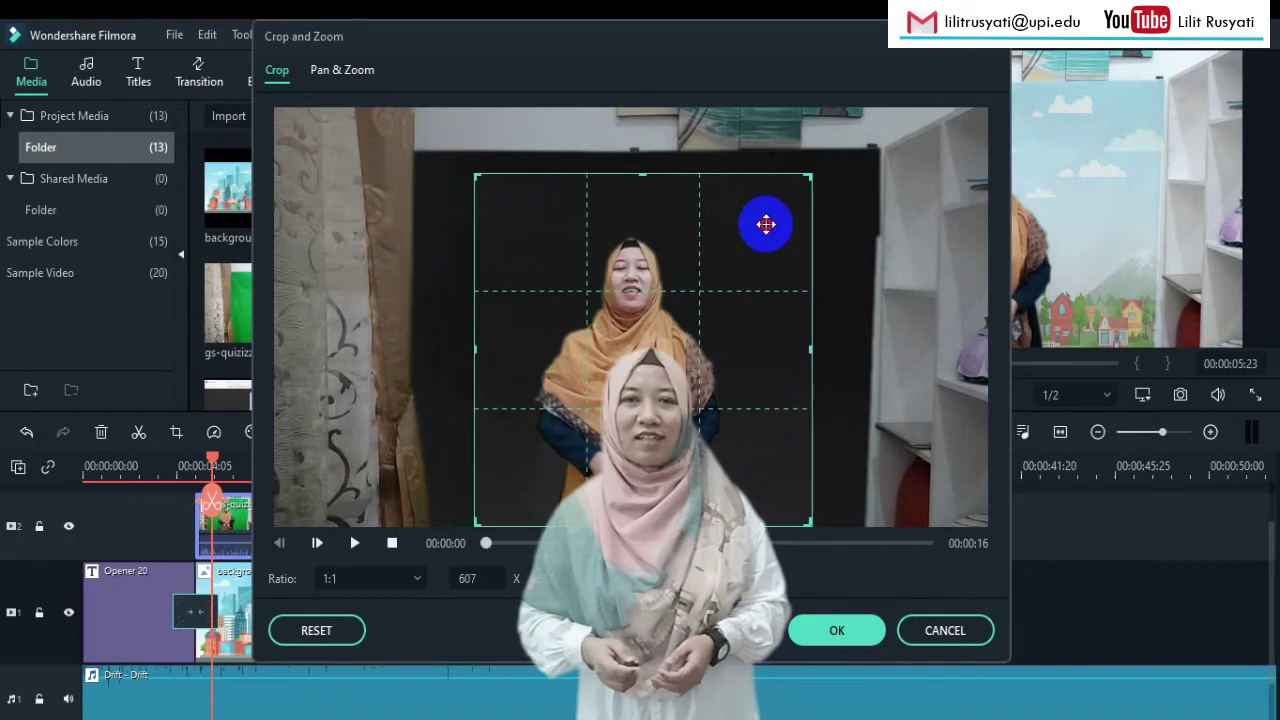
{"action": "left_click_drag", "start_coordinate": [811, 178], "coordinate": [782, 189]}
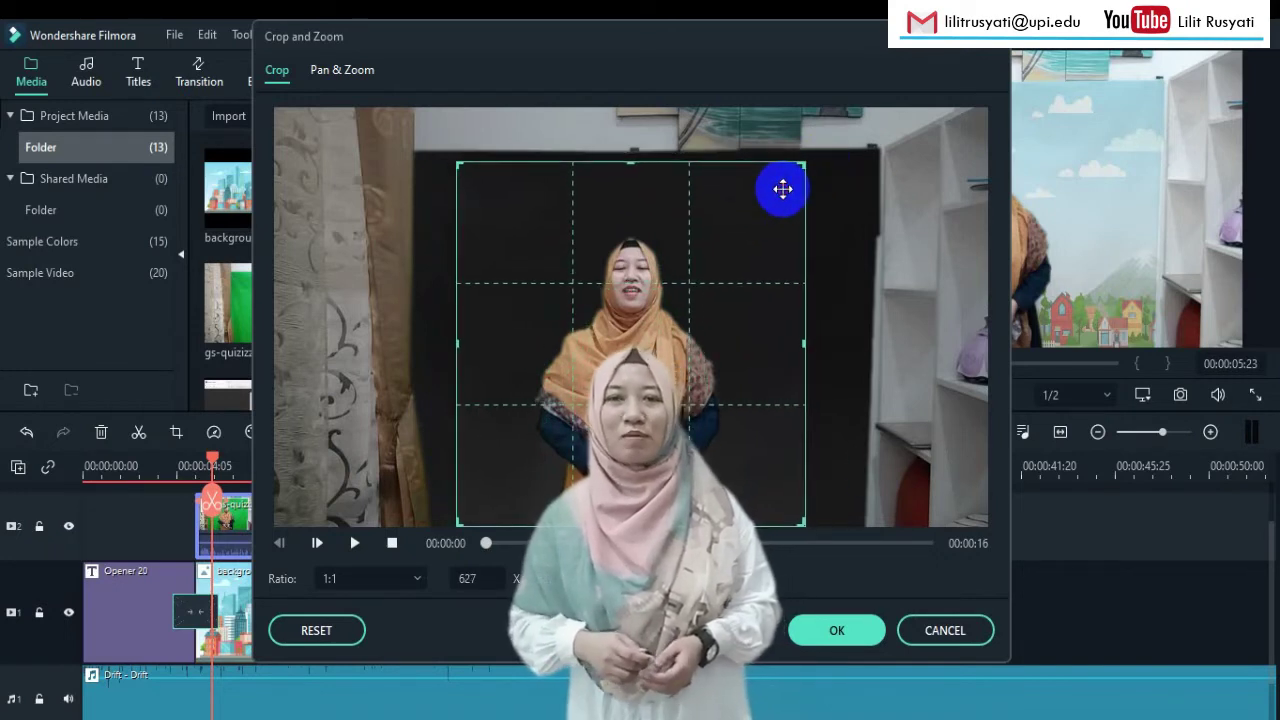
{"action": "left_click", "coordinate": [855, 632]}
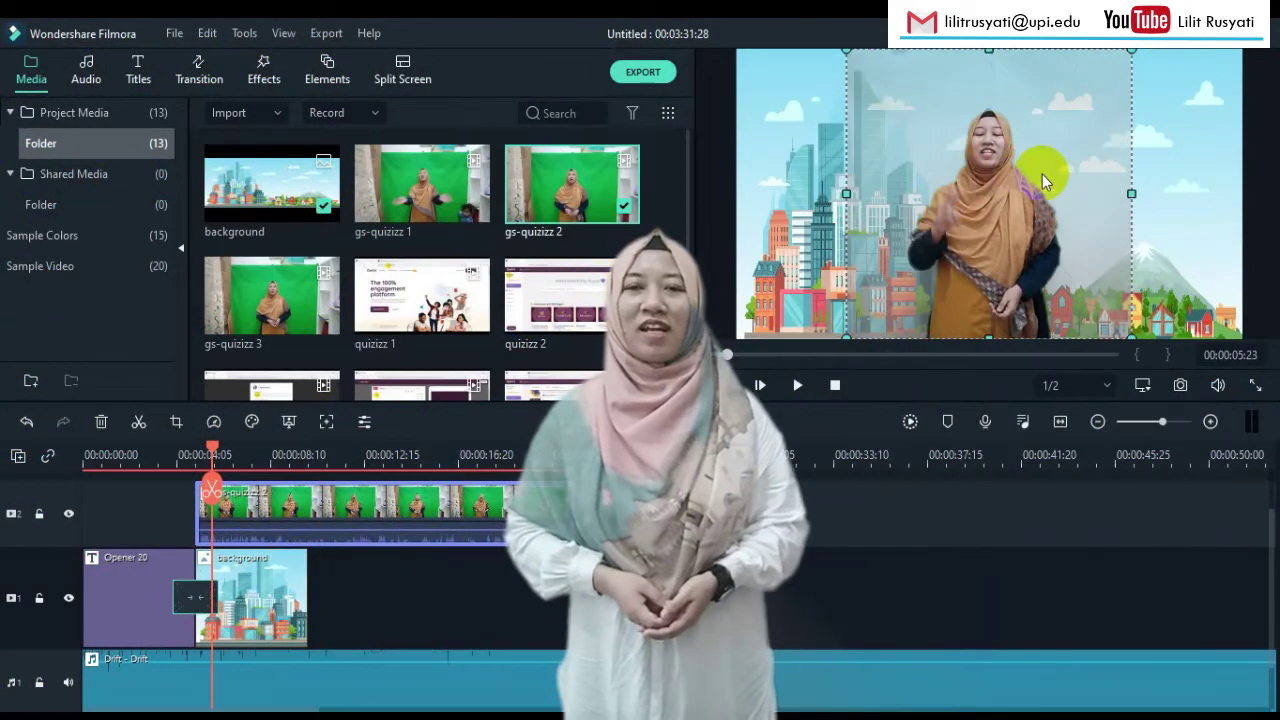
Step: Set the Chroma Key offset of the cropped presenter clip to 5 to clear the haze around her
{"action": "left_click", "coordinate": [1166, 129]}
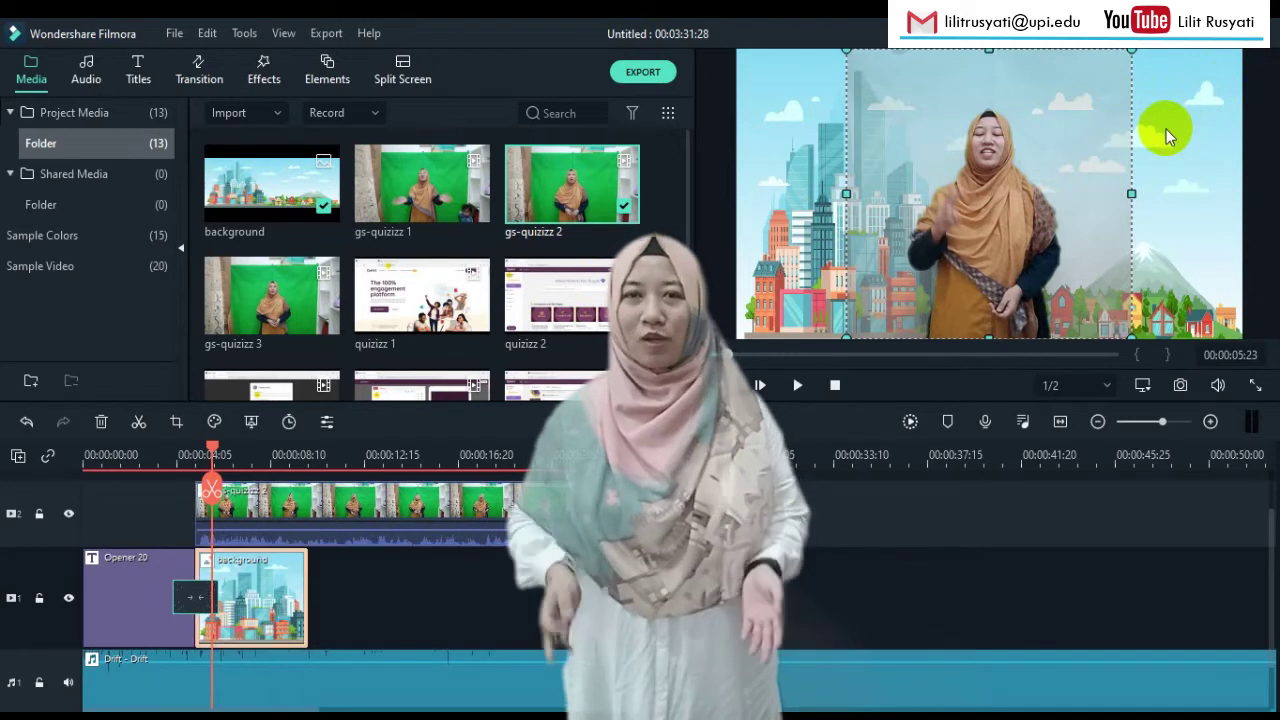
{"action": "left_click", "coordinate": [1036, 131]}
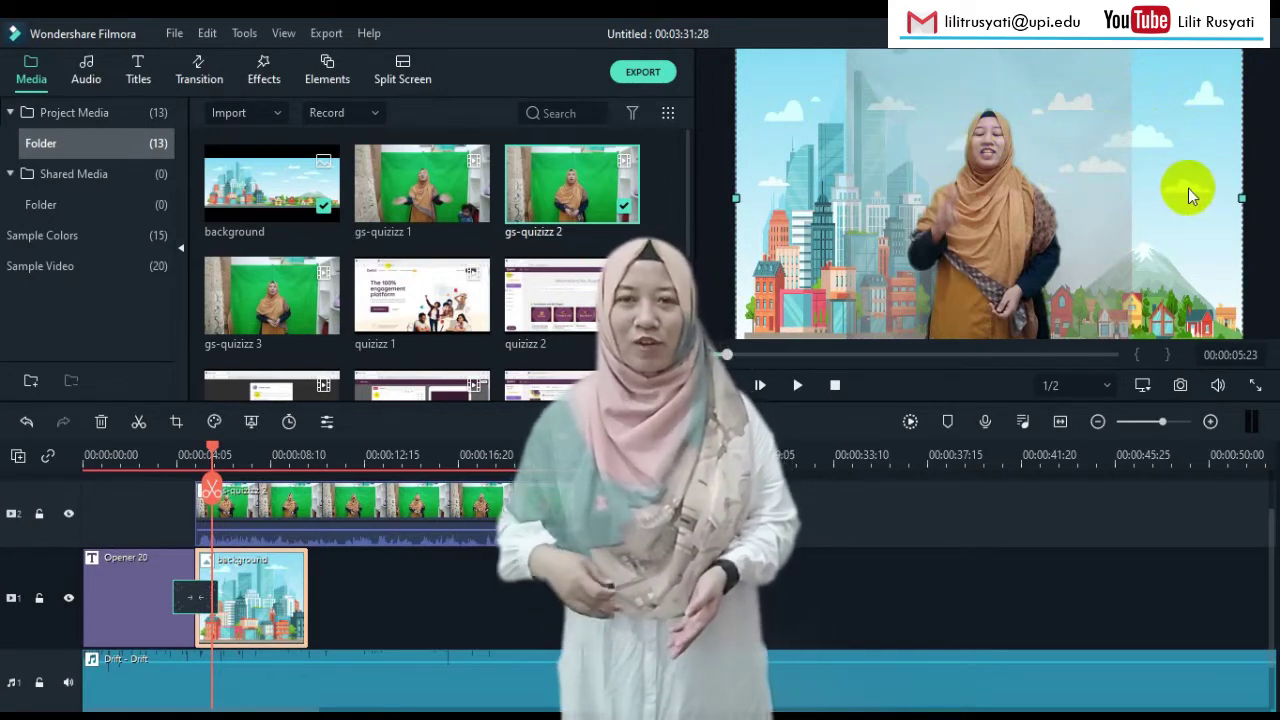
{"action": "left_click", "coordinate": [1010, 198]}
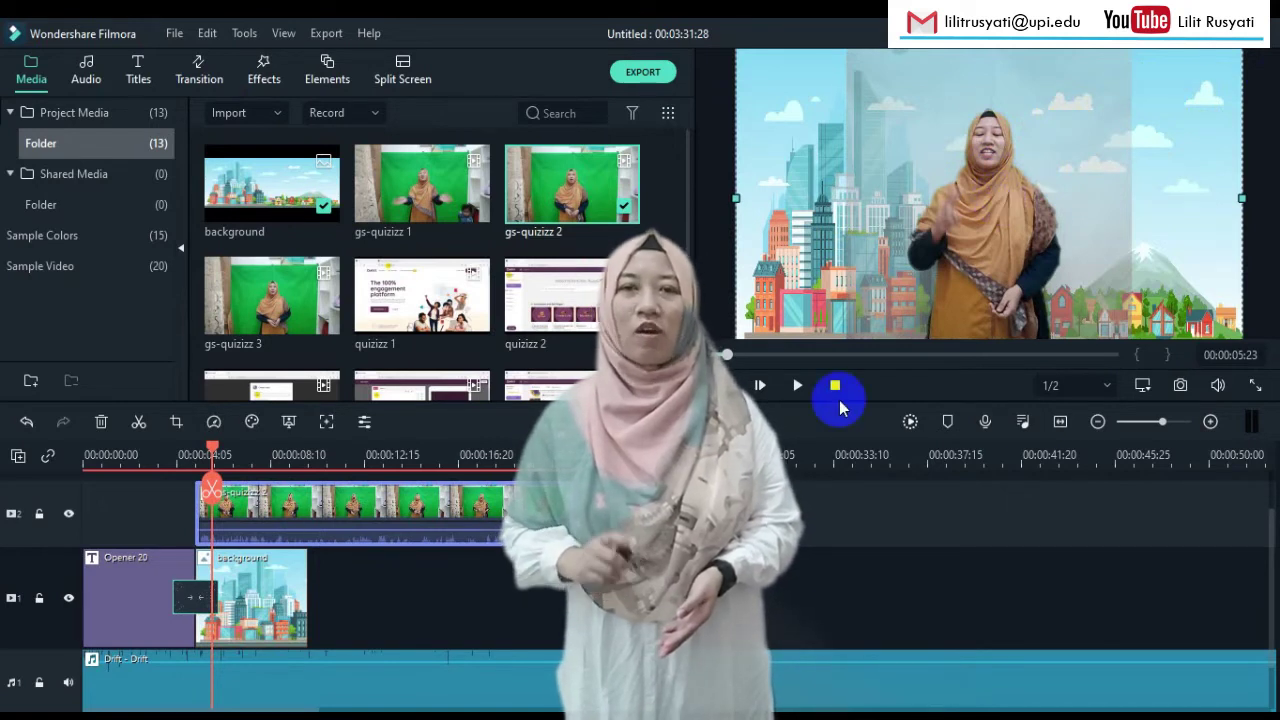
{"action": "double_click", "coordinate": [929, 262]}
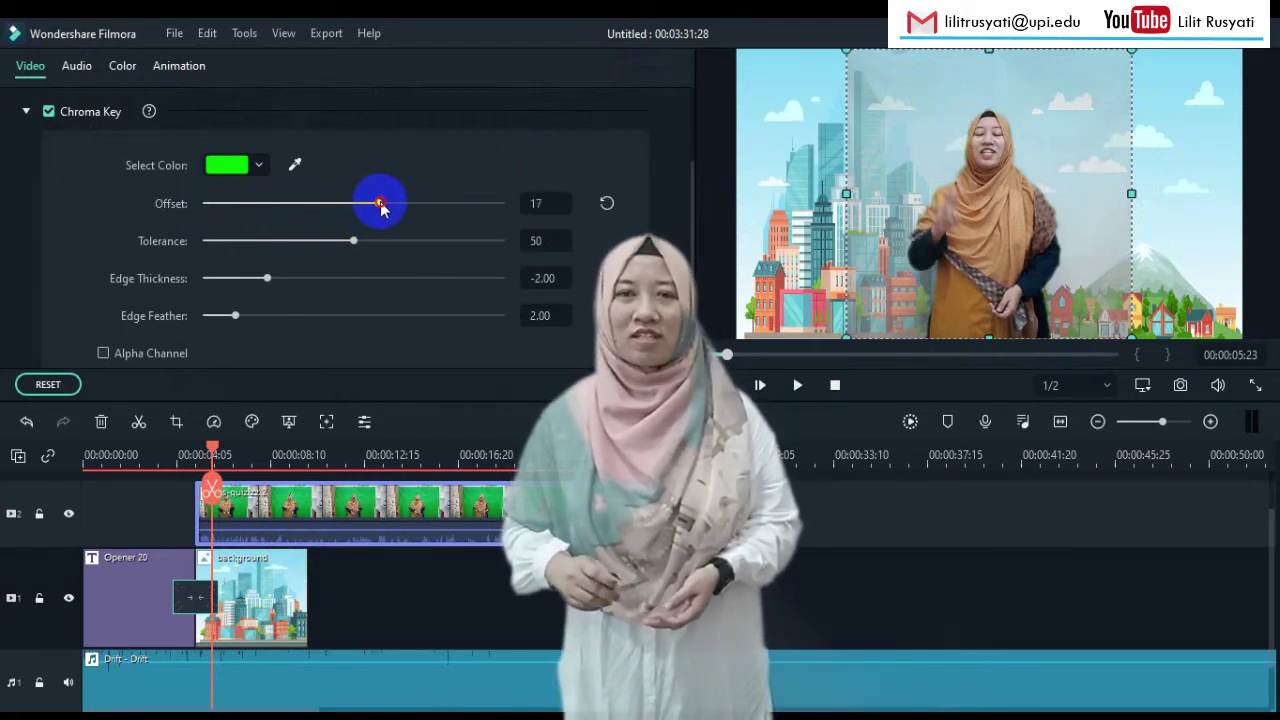
{"action": "left_click_drag", "start_coordinate": [364, 206], "coordinate": [361, 206]}
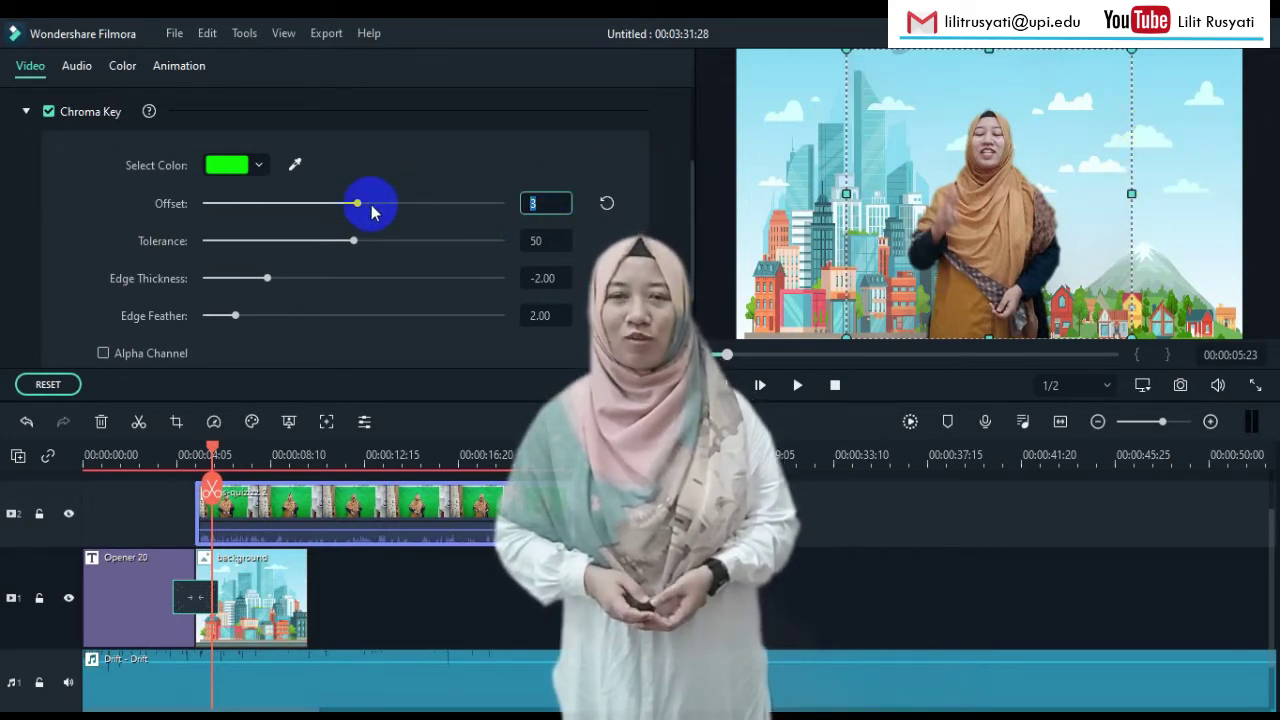
{"action": "left_click_drag", "start_coordinate": [357, 203], "coordinate": [307, 206]}
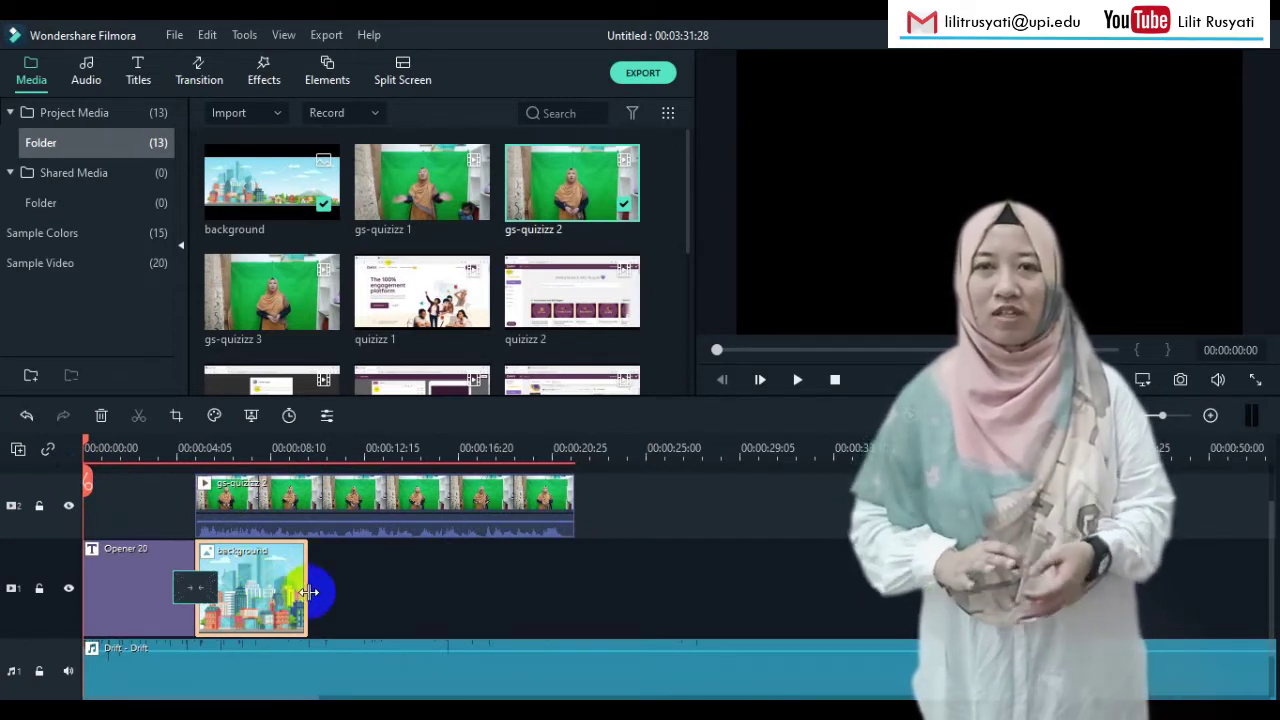
Step: Extend the background image to the end of the gs-quizizz 2 clip and play the video from the start
{"action": "left_click_drag", "start_coordinate": [309, 592], "coordinate": [573, 610]}
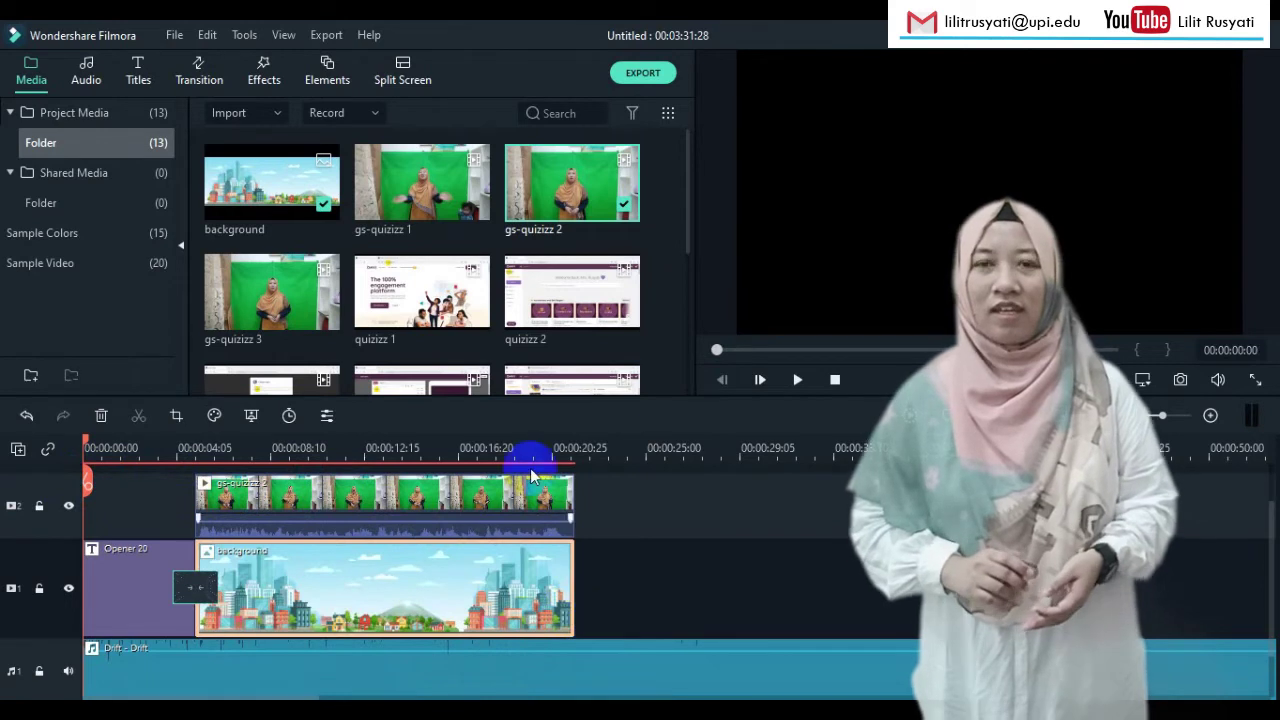
{"action": "scroll", "coordinate": [432, 594], "scroll_direction": "up", "scroll_amount": 2}
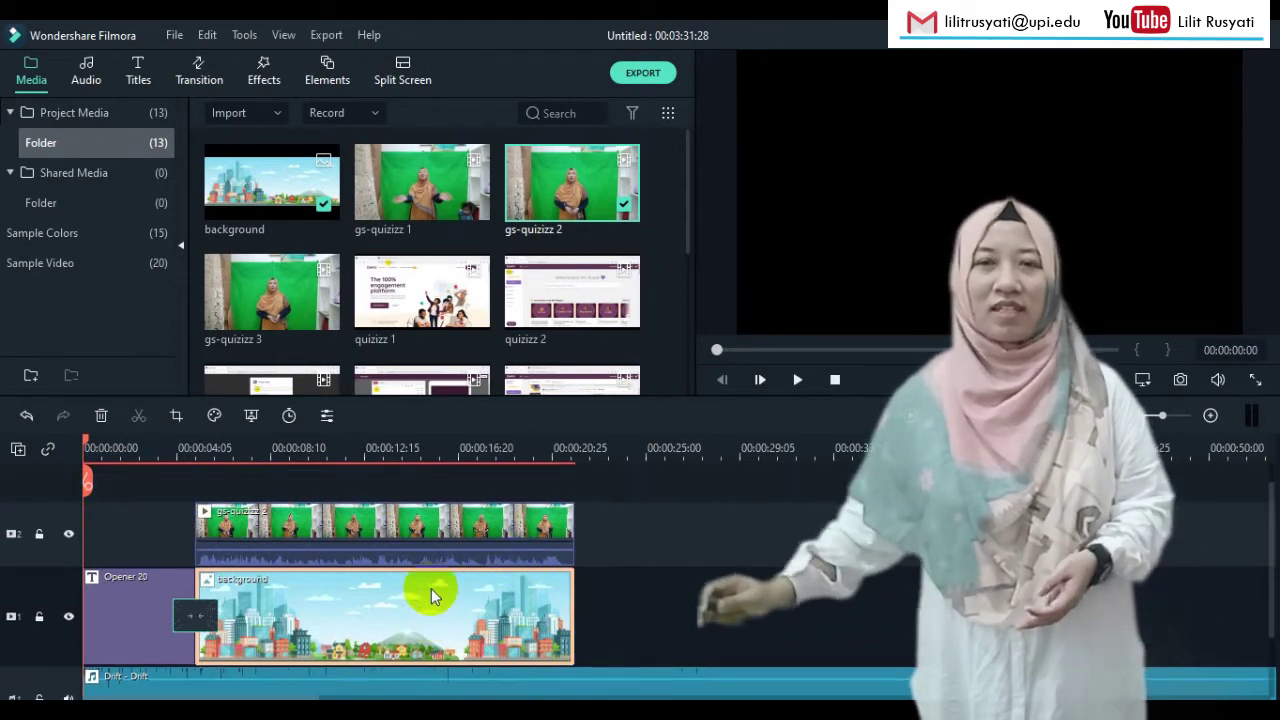
{"action": "left_click", "coordinate": [798, 381]}
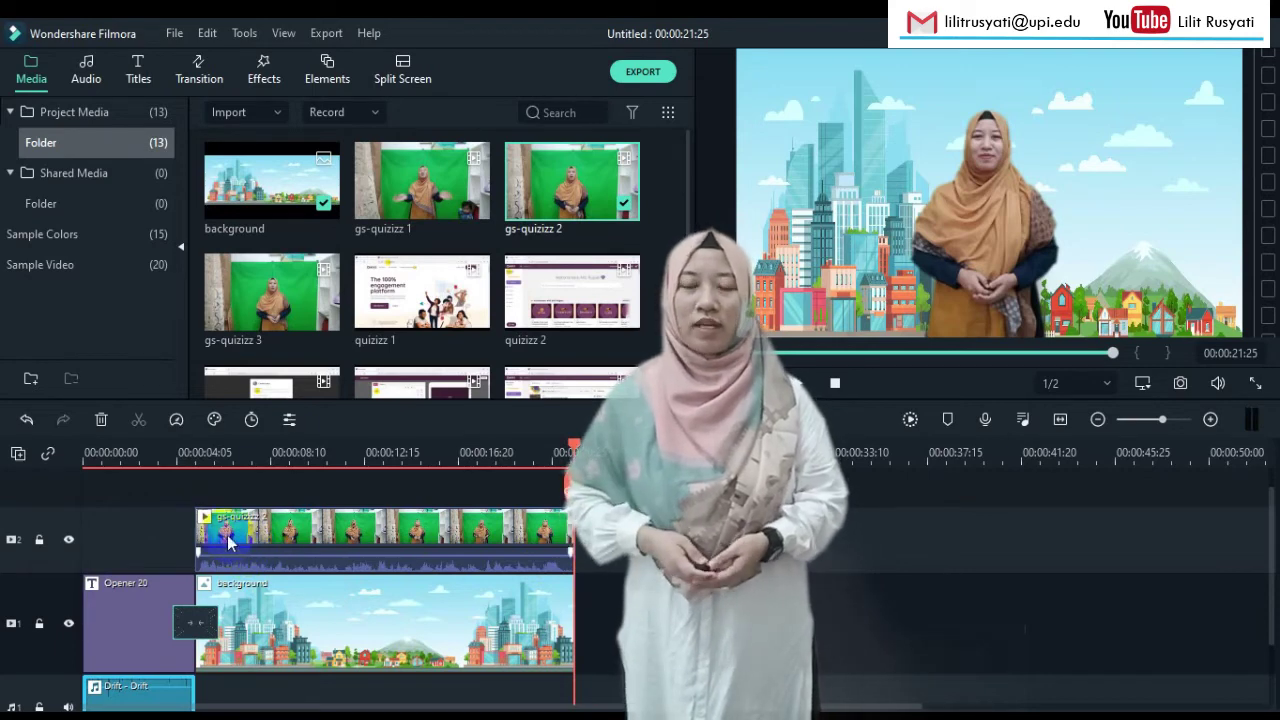
Step: Raise the gs-quizizz 2 clip's volume to about 6 dB and scale the presenter down in the preview
{"action": "double_click", "coordinate": [228, 541]}
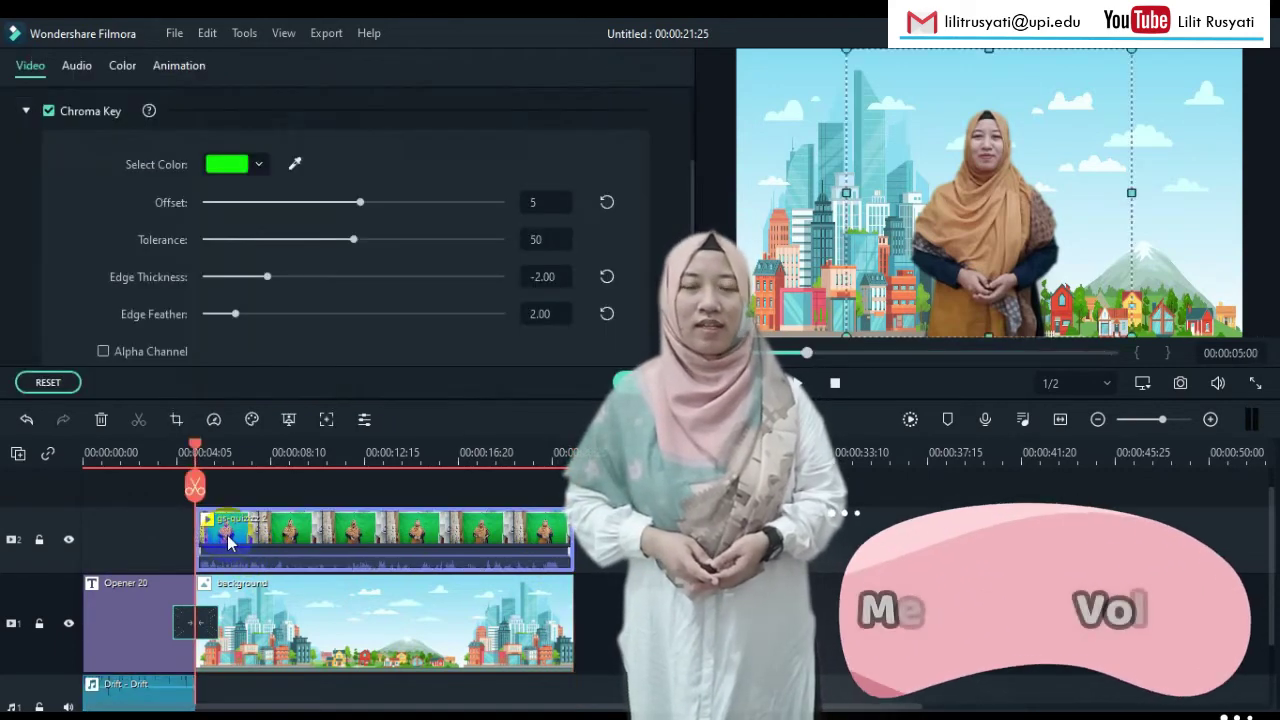
{"action": "left_click", "coordinate": [78, 72]}
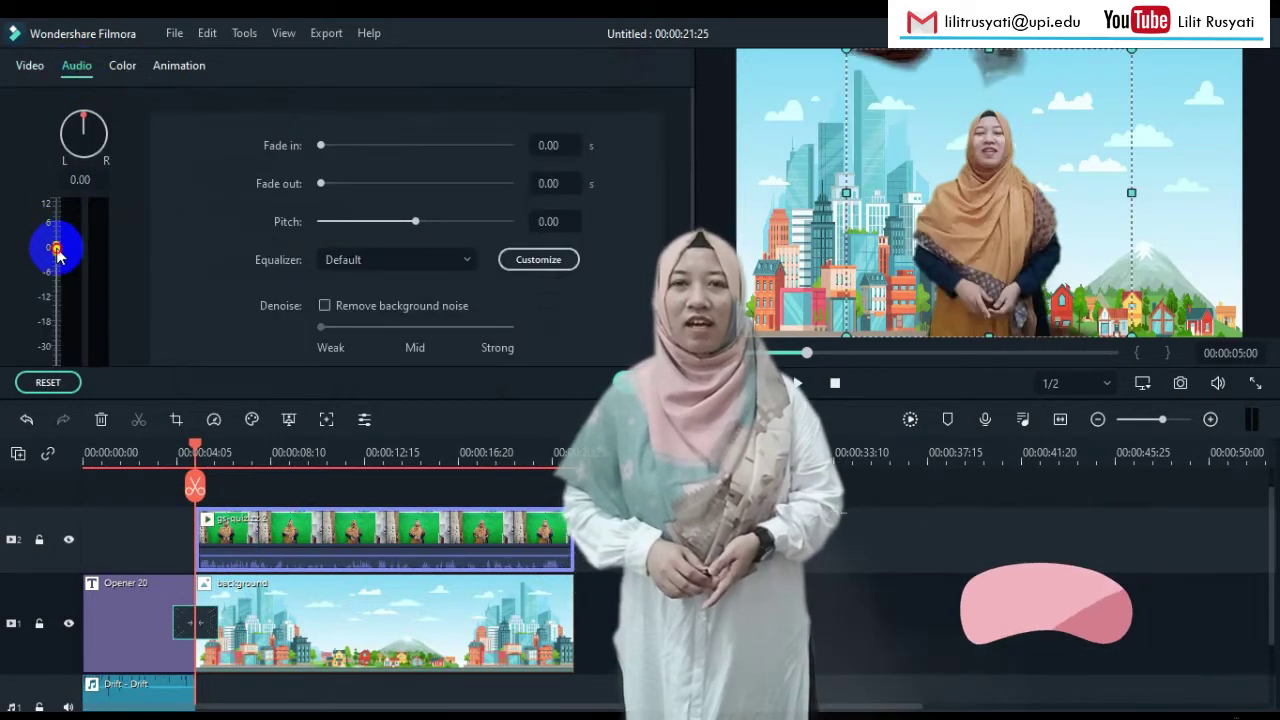
{"action": "left_click_drag", "start_coordinate": [57, 254], "coordinate": [59, 233]}
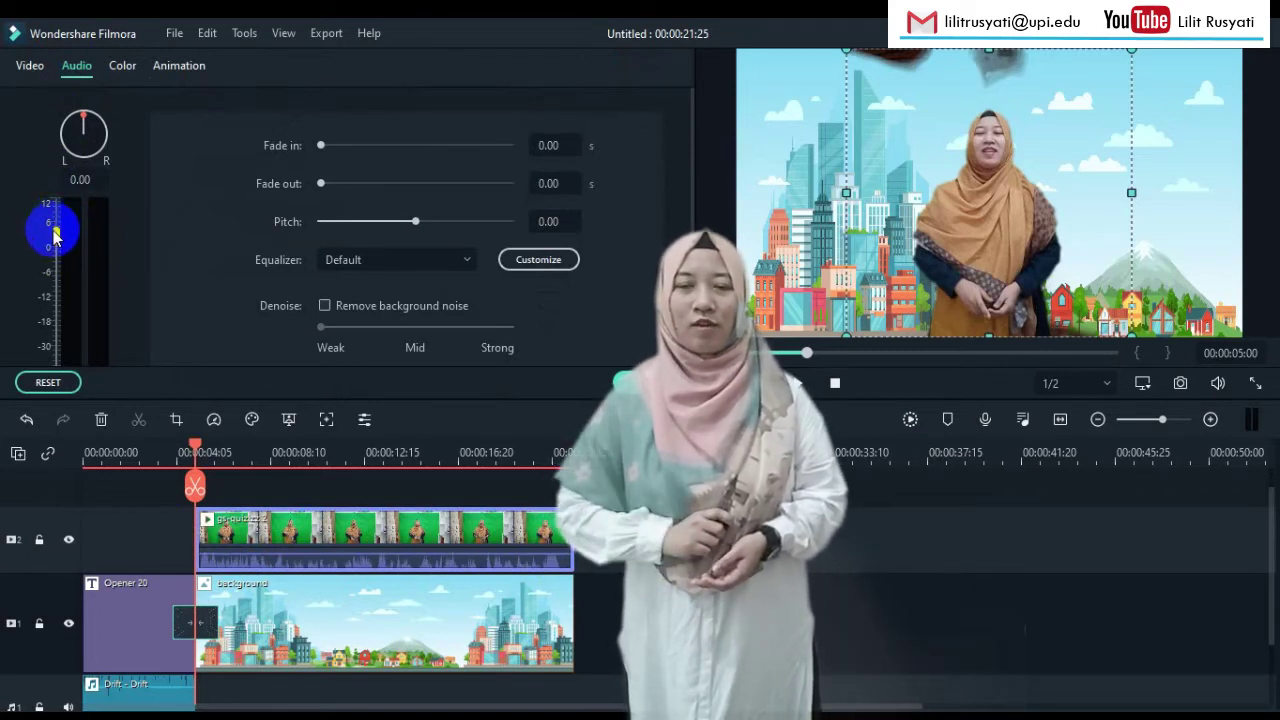
{"action": "left_click_drag", "start_coordinate": [55, 236], "coordinate": [55, 224]}
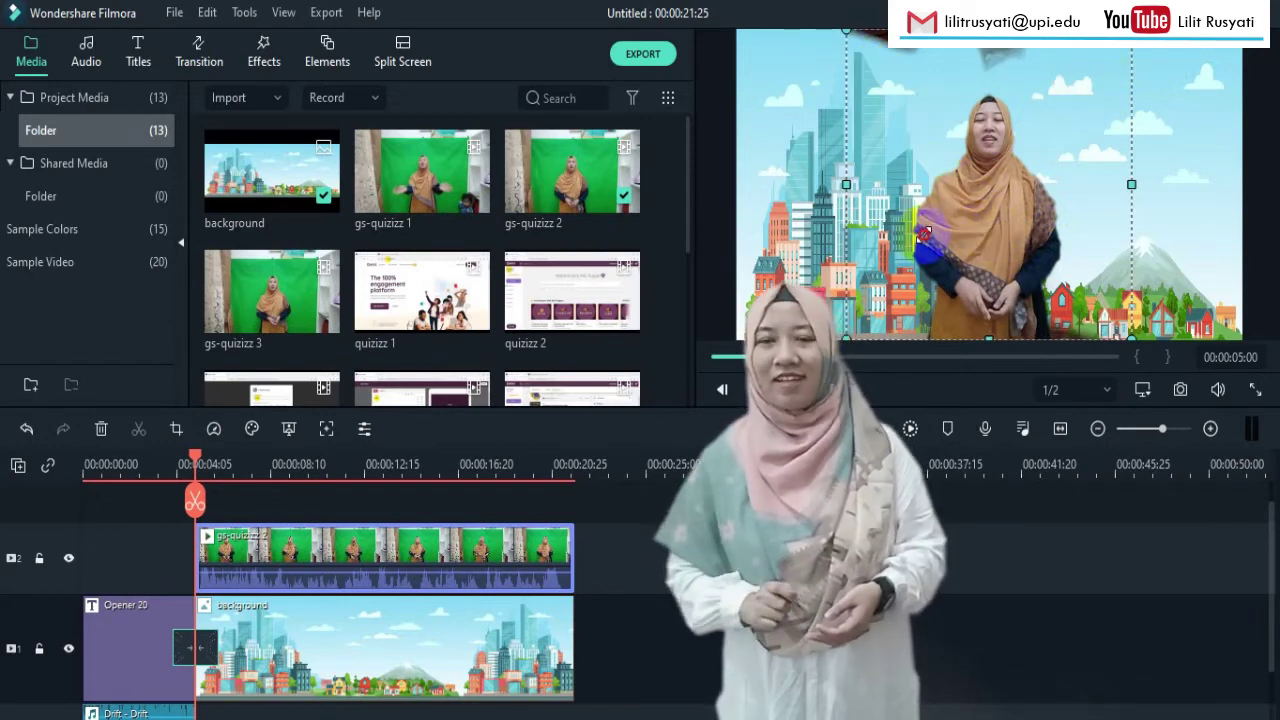
{"action": "left_click_drag", "start_coordinate": [1131, 31], "coordinate": [1114, 48]}
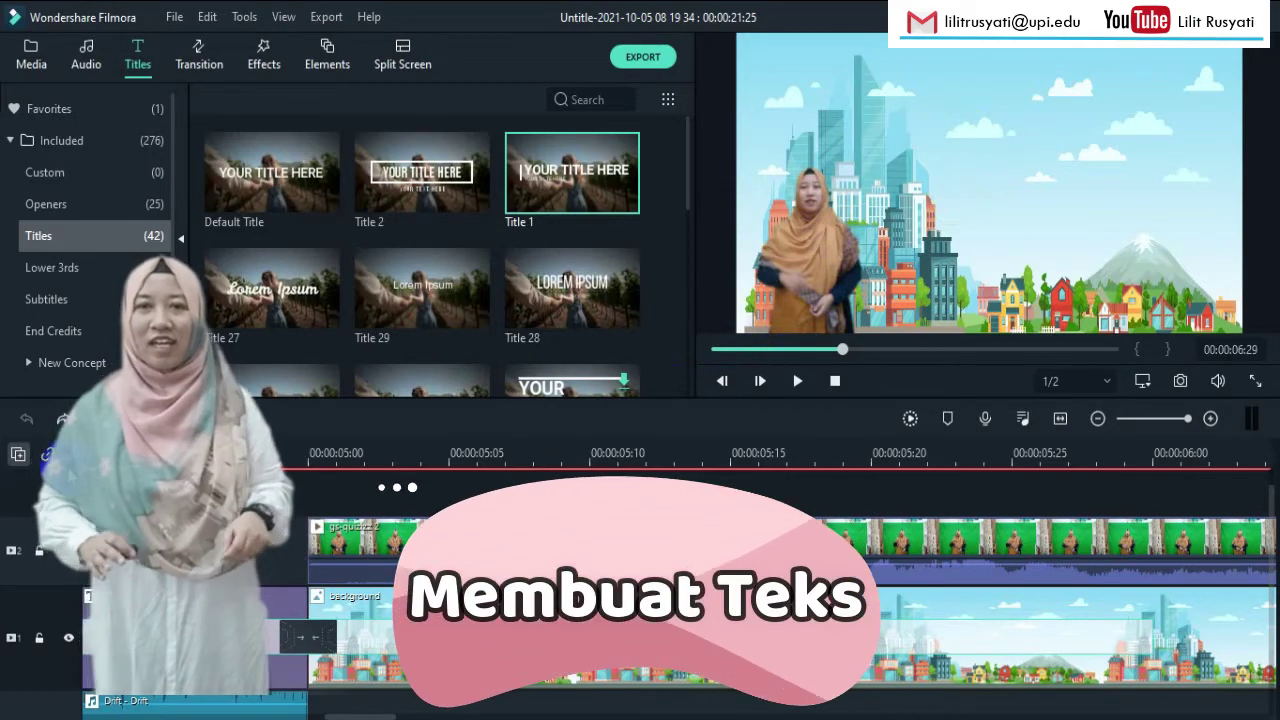
Step: Add a third video track and place Title 1 on it at the start of the gs-quizizz 2 clip
{"action": "left_click", "coordinate": [18, 455]}
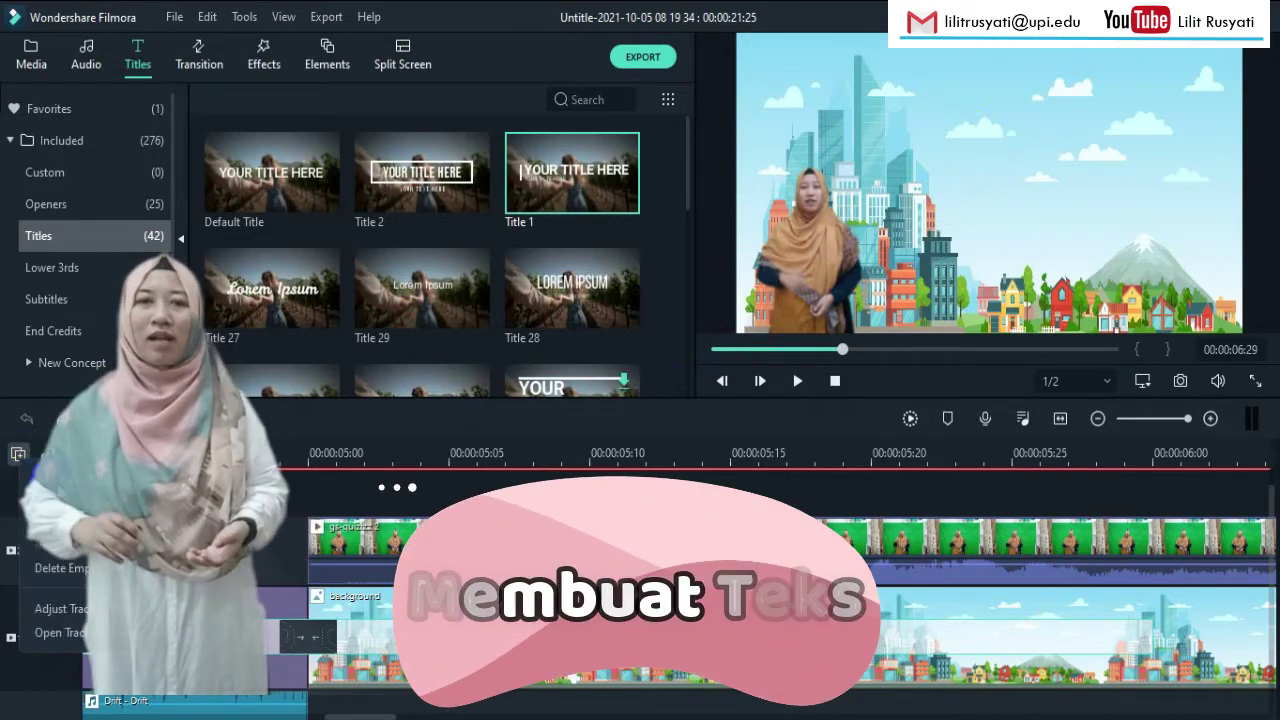
{"action": "left_click", "coordinate": [62, 503]}
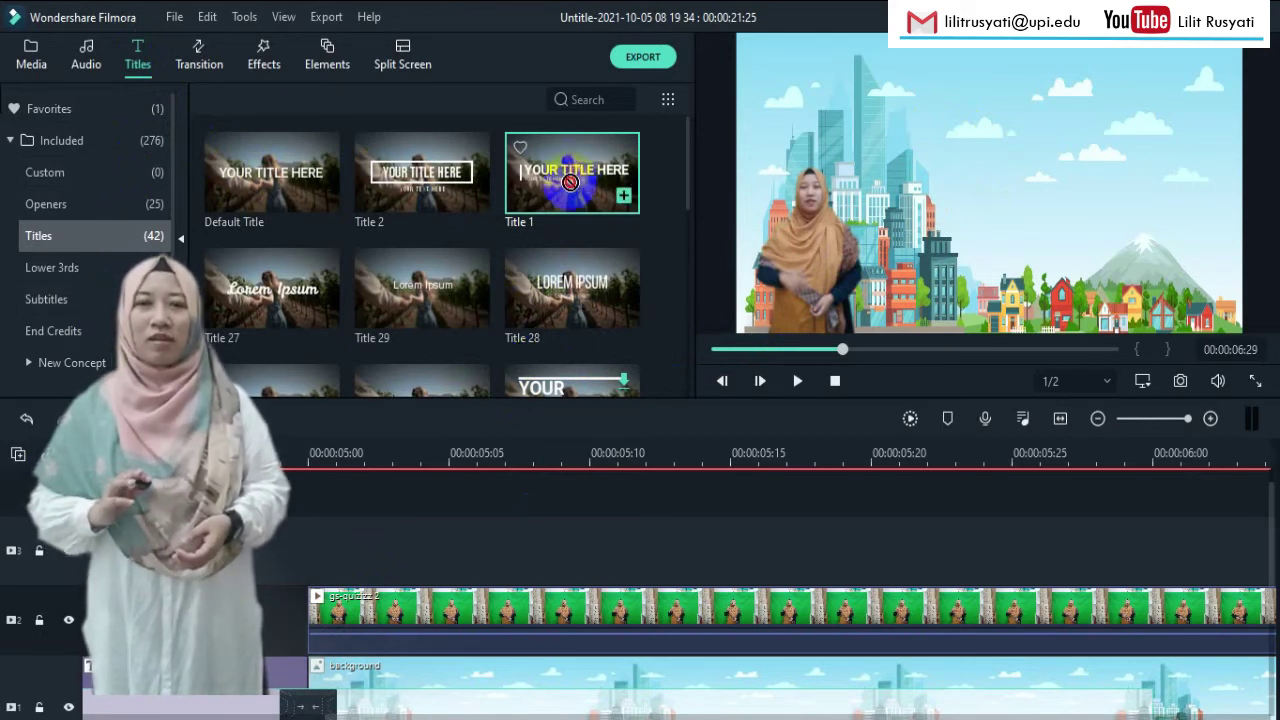
{"action": "left_click_drag", "start_coordinate": [570, 182], "coordinate": [307, 575]}
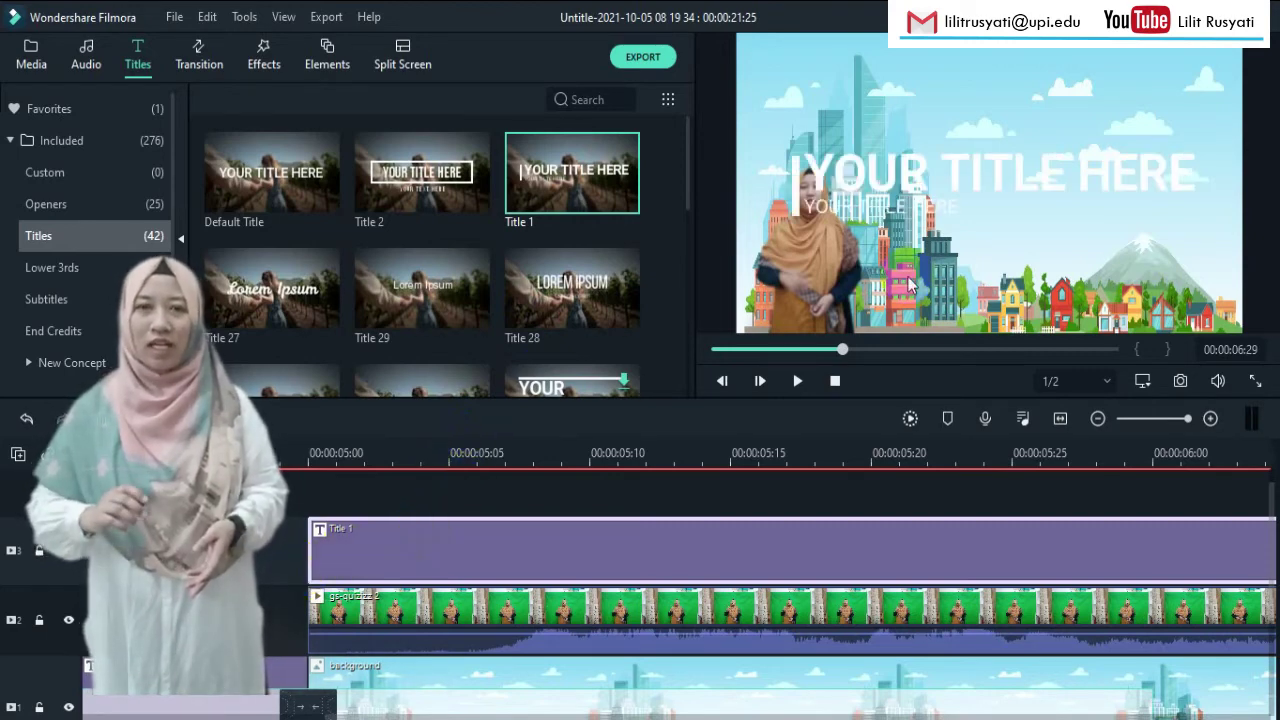
Step: Replace the main text line of Title 1 with "3 activities"
{"action": "left_click", "coordinate": [900, 172]}
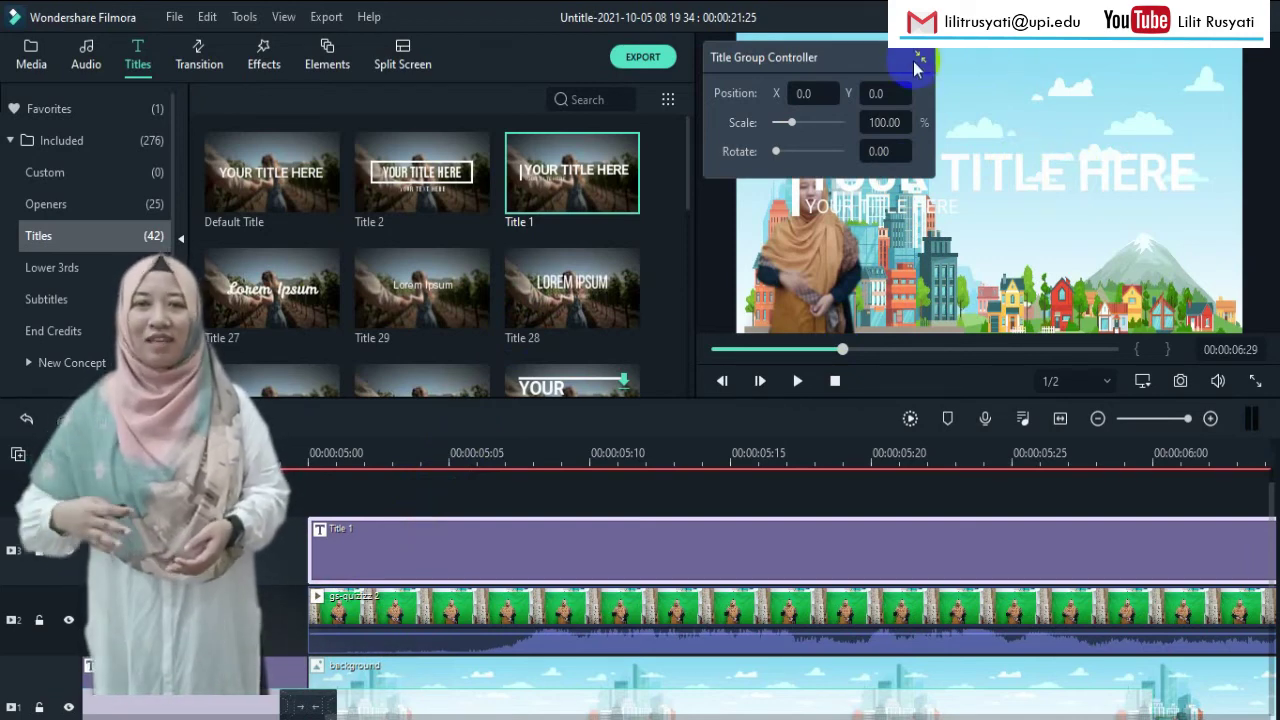
{"action": "left_click", "coordinate": [1049, 181]}
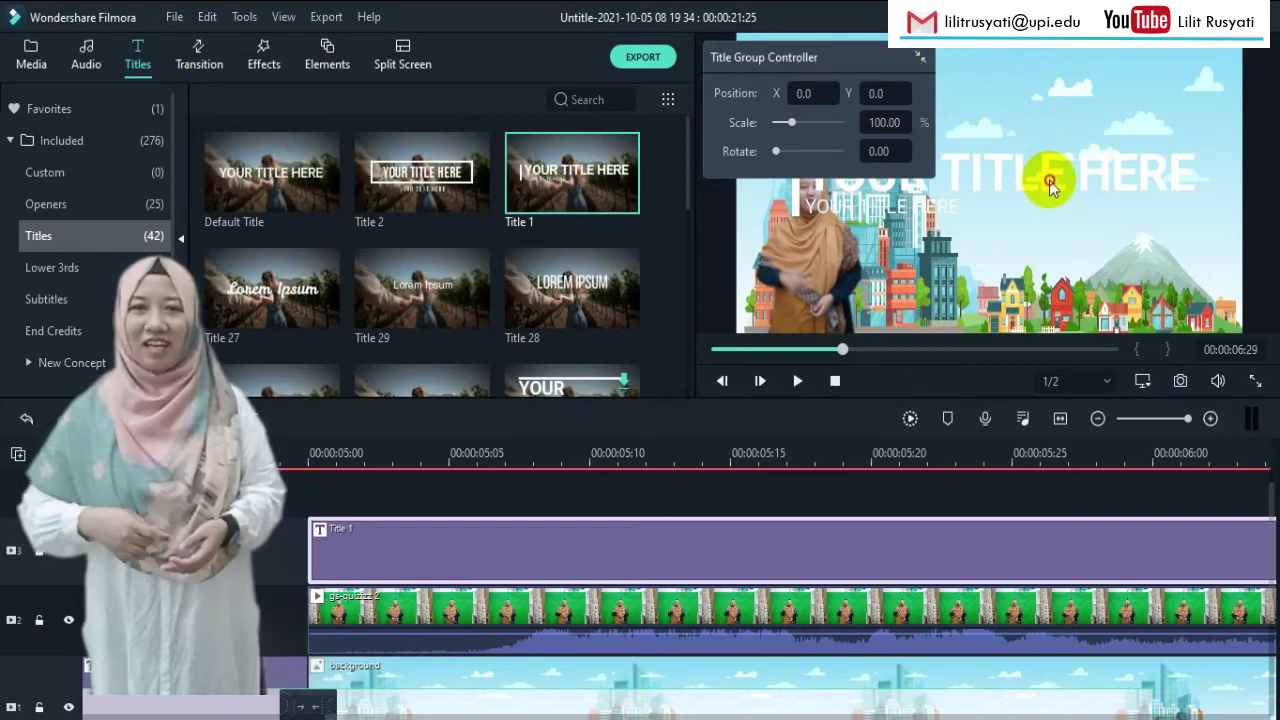
{"action": "left_click", "coordinate": [1049, 181]}
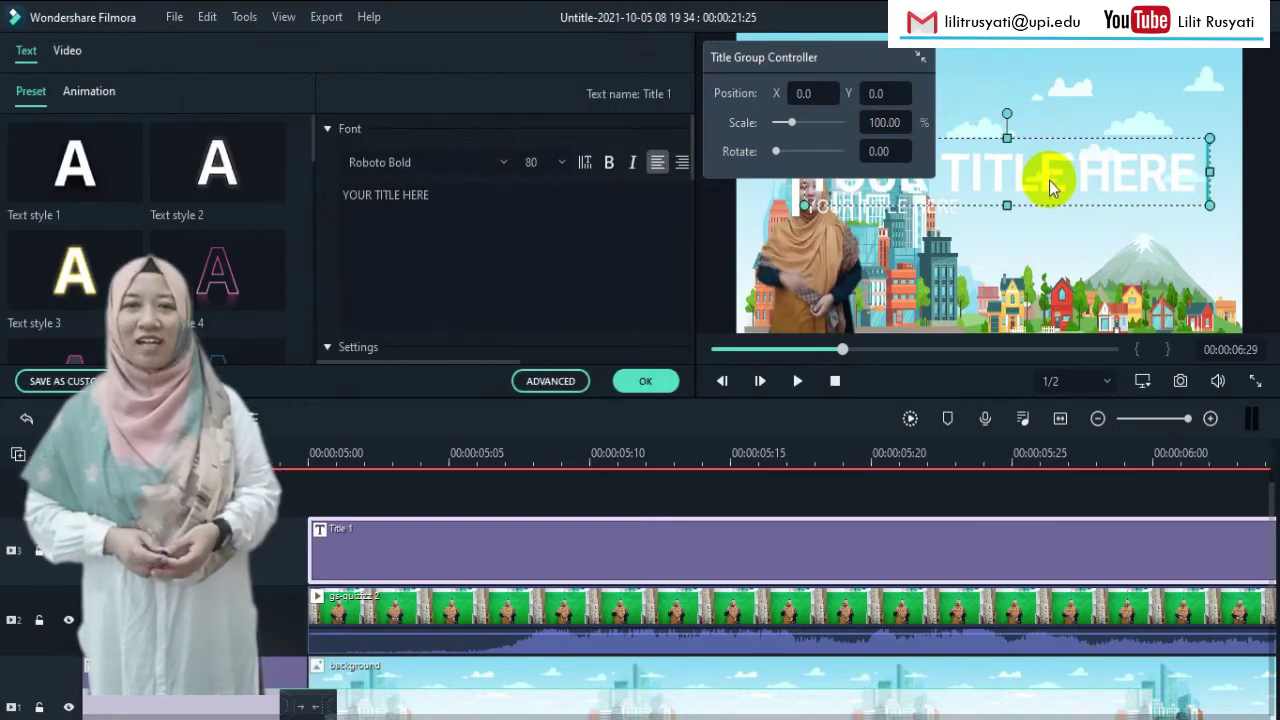
{"action": "left_click", "coordinate": [450, 199]}
{"action": "left_click_drag", "start_coordinate": [450, 199], "coordinate": [333, 190]}
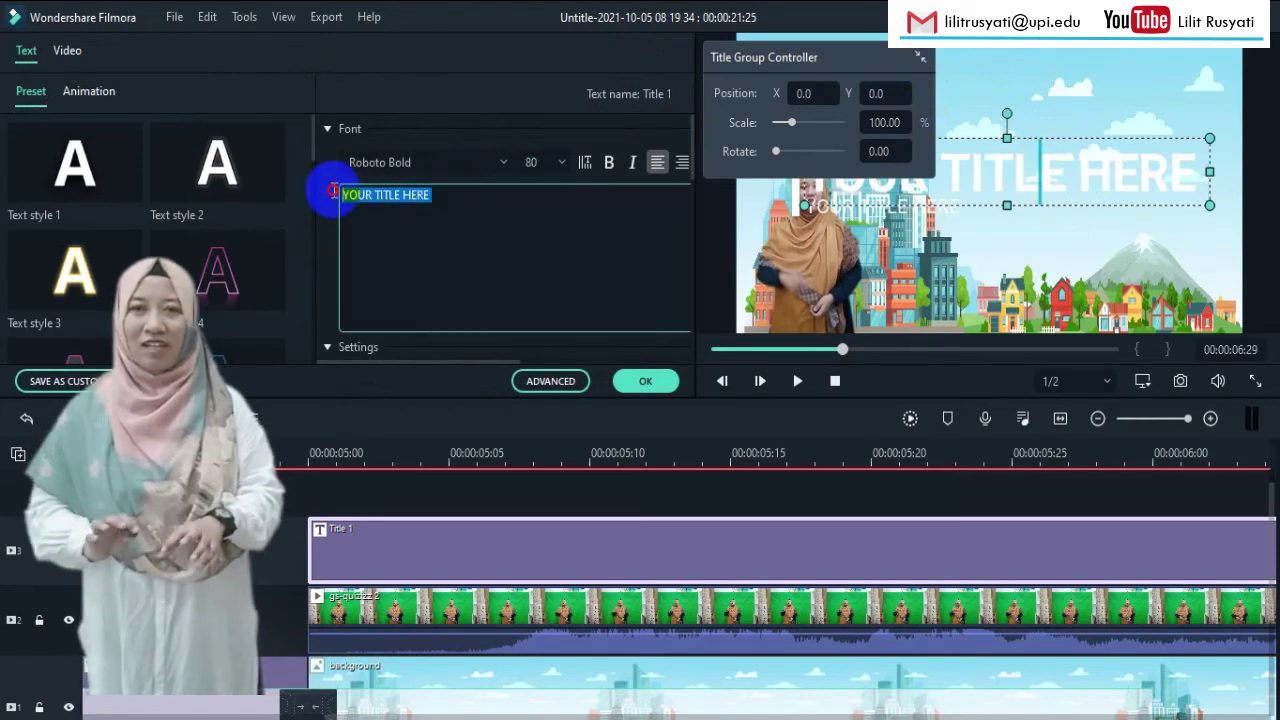
{"action": "key", "text": "BackSpace"}
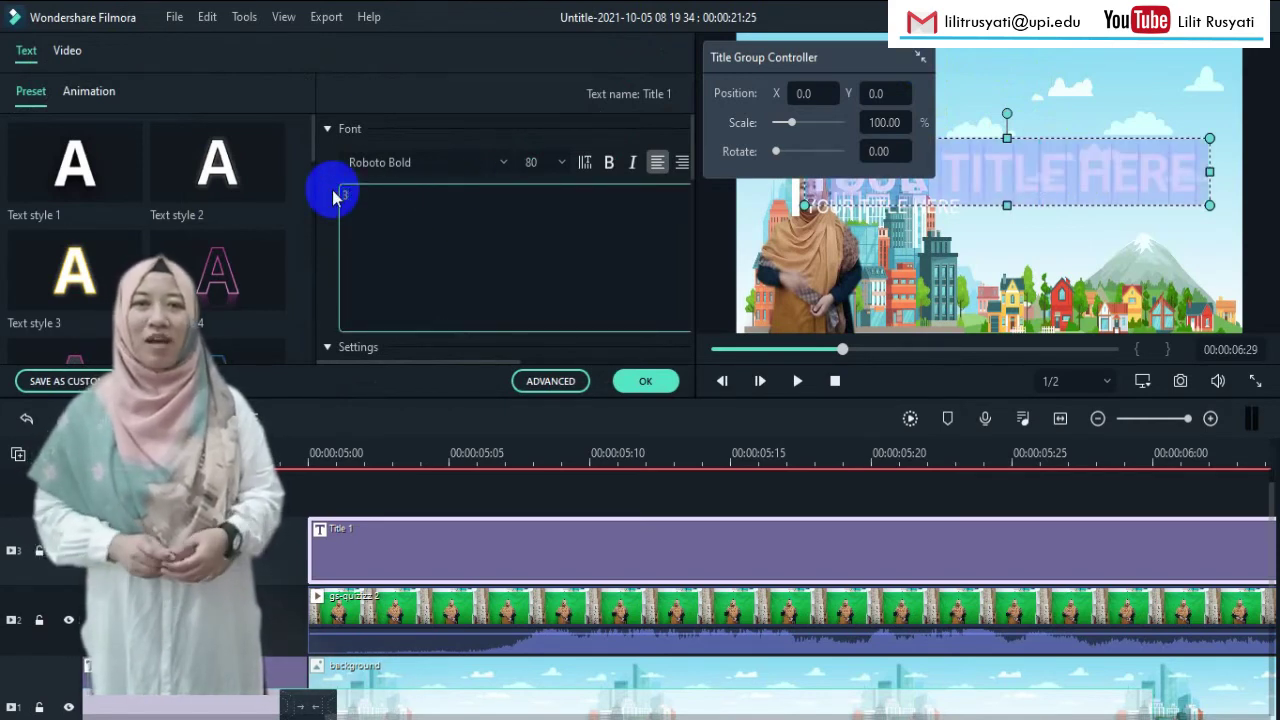
{"action": "type", "text": "3 activitie"}
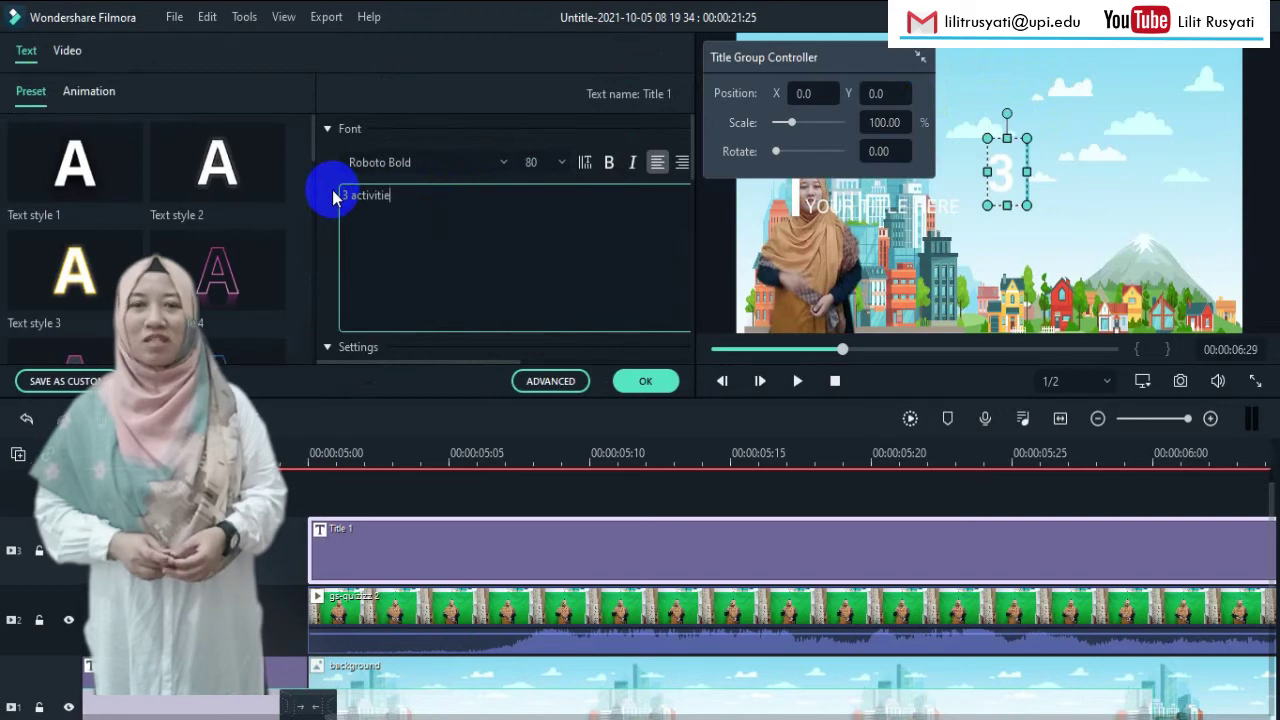
{"action": "type", "text": "s"}
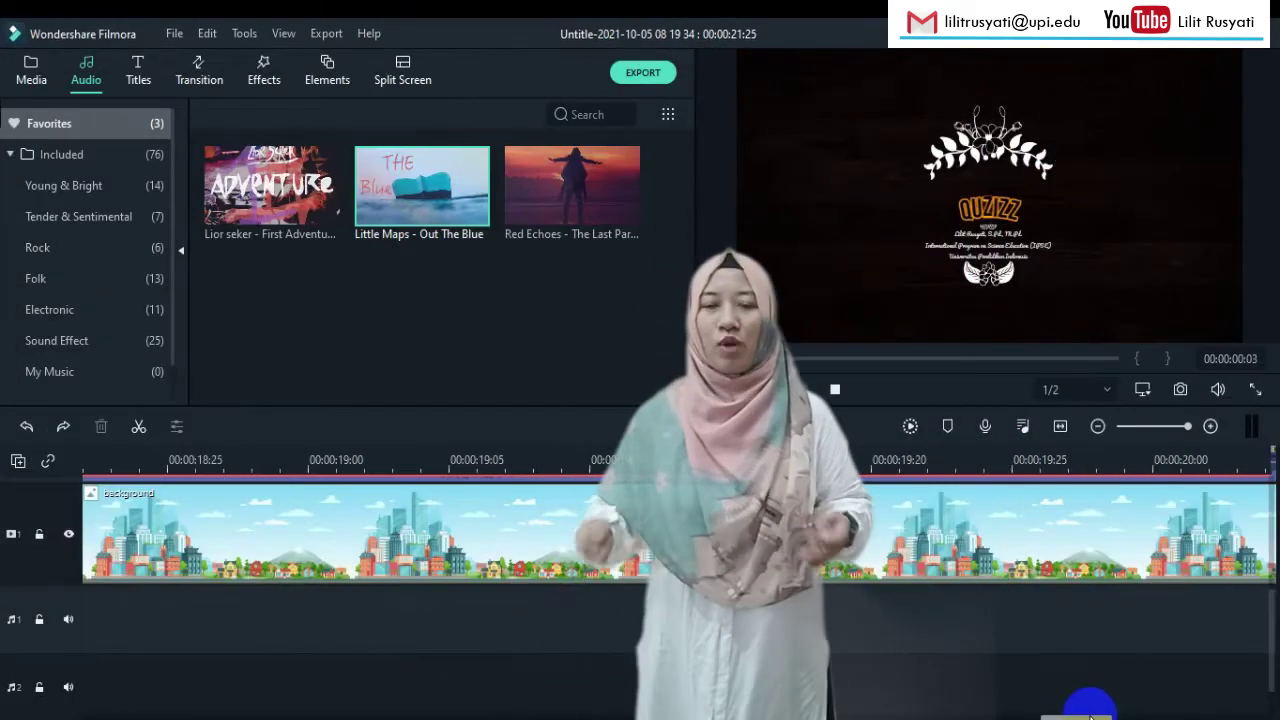
Step: Review the video and audio tracks at the start of the timeline, from the upper video tracks down to the music track
{"action": "left_click_drag", "start_coordinate": [1091, 716], "coordinate": [114, 716]}
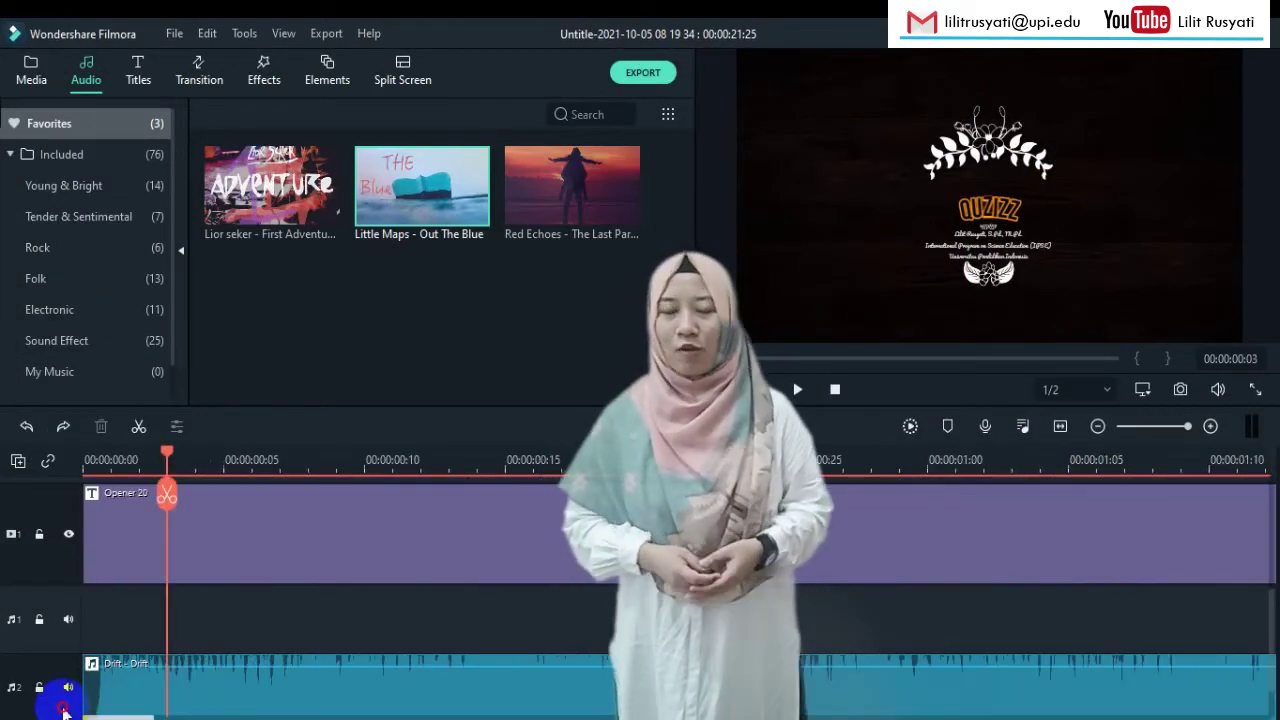
{"action": "scroll", "coordinate": [5, 560], "scroll_direction": "up", "scroll_amount": 2}
{"action": "scroll", "coordinate": [43, 503], "scroll_direction": "up", "scroll_amount": 1}
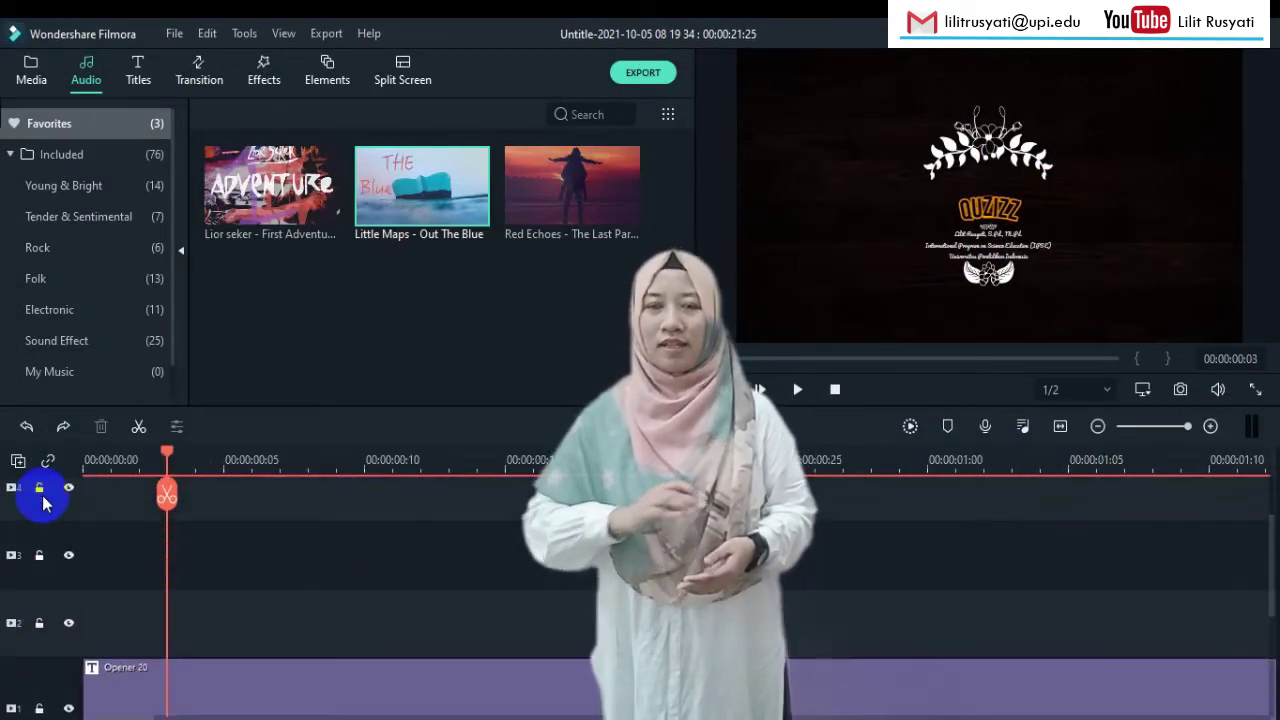
{"action": "scroll", "coordinate": [29, 651], "scroll_direction": "down", "scroll_amount": 1}
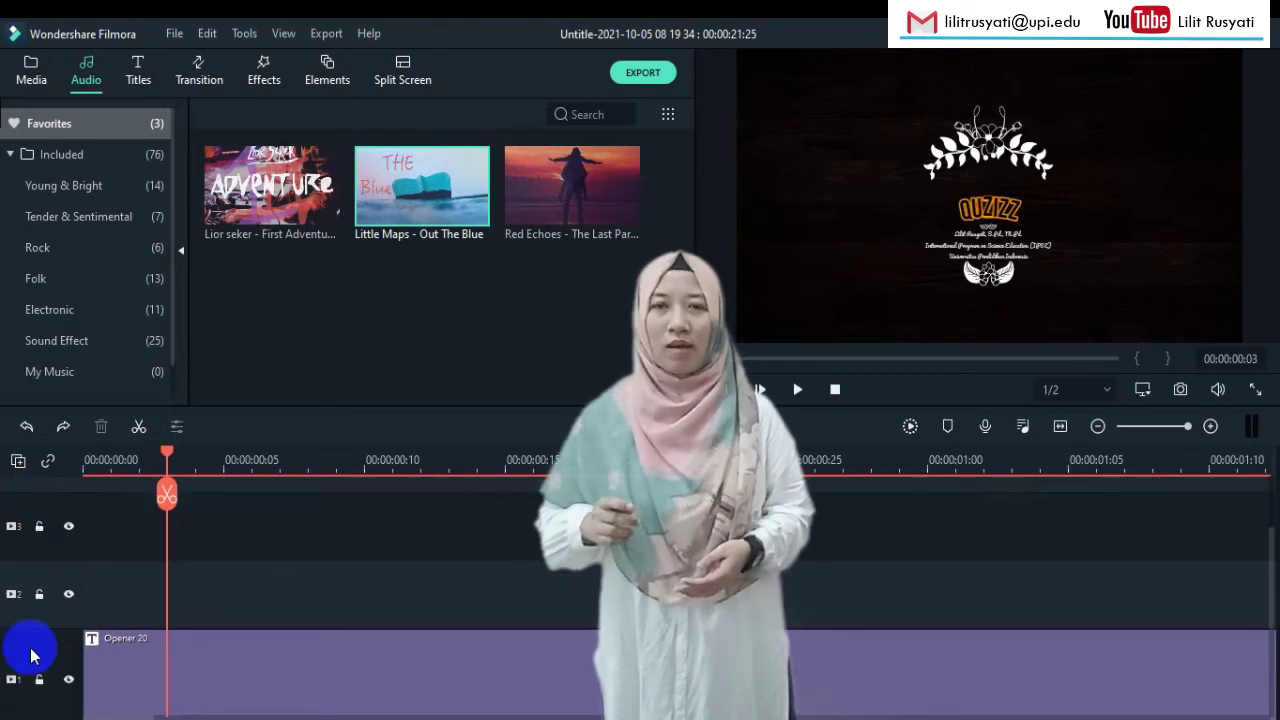
{"action": "scroll", "coordinate": [34, 538], "scroll_direction": "down", "scroll_amount": 4}
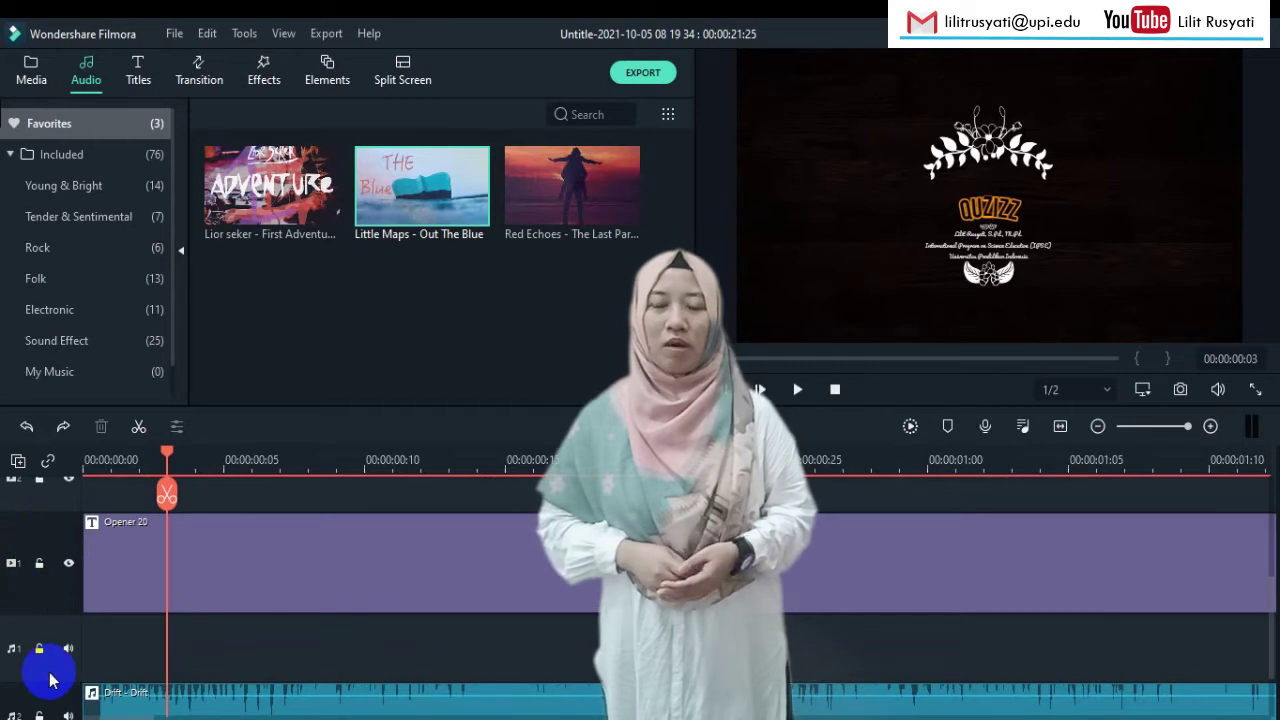
{"action": "scroll", "coordinate": [20, 660], "scroll_direction": "down", "scroll_amount": 1}
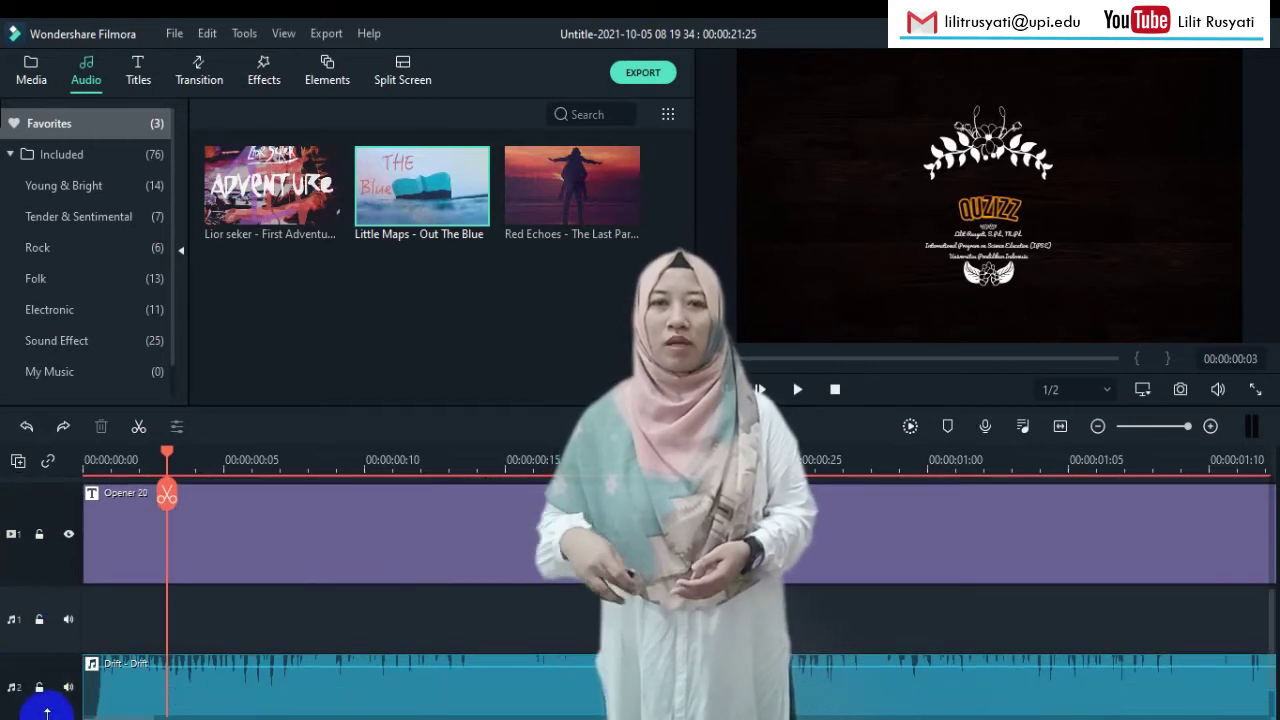
{"action": "scroll", "coordinate": [367, 684], "scroll_direction": "down", "scroll_amount": 2}
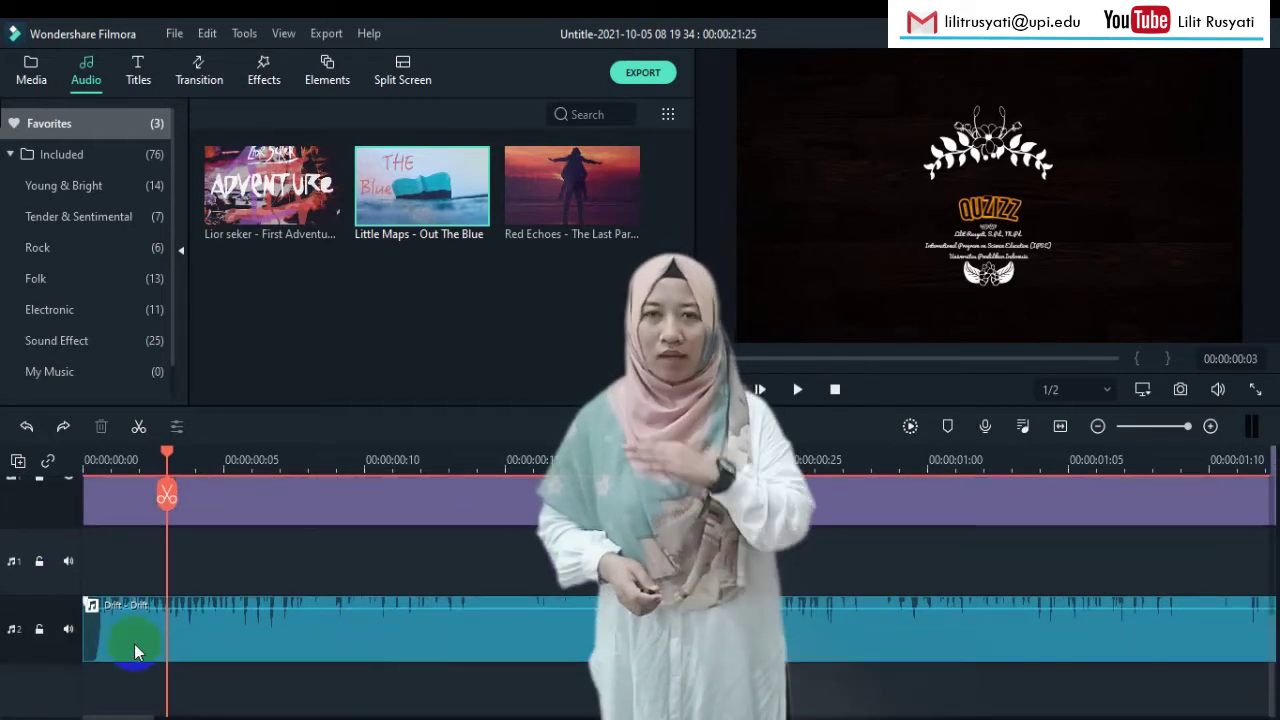
Step: Add the song Little Maps - Out The Blue to audio track 2, starting near the end of the background image
{"action": "left_click_drag", "start_coordinate": [137, 716], "coordinate": [384, 716]}
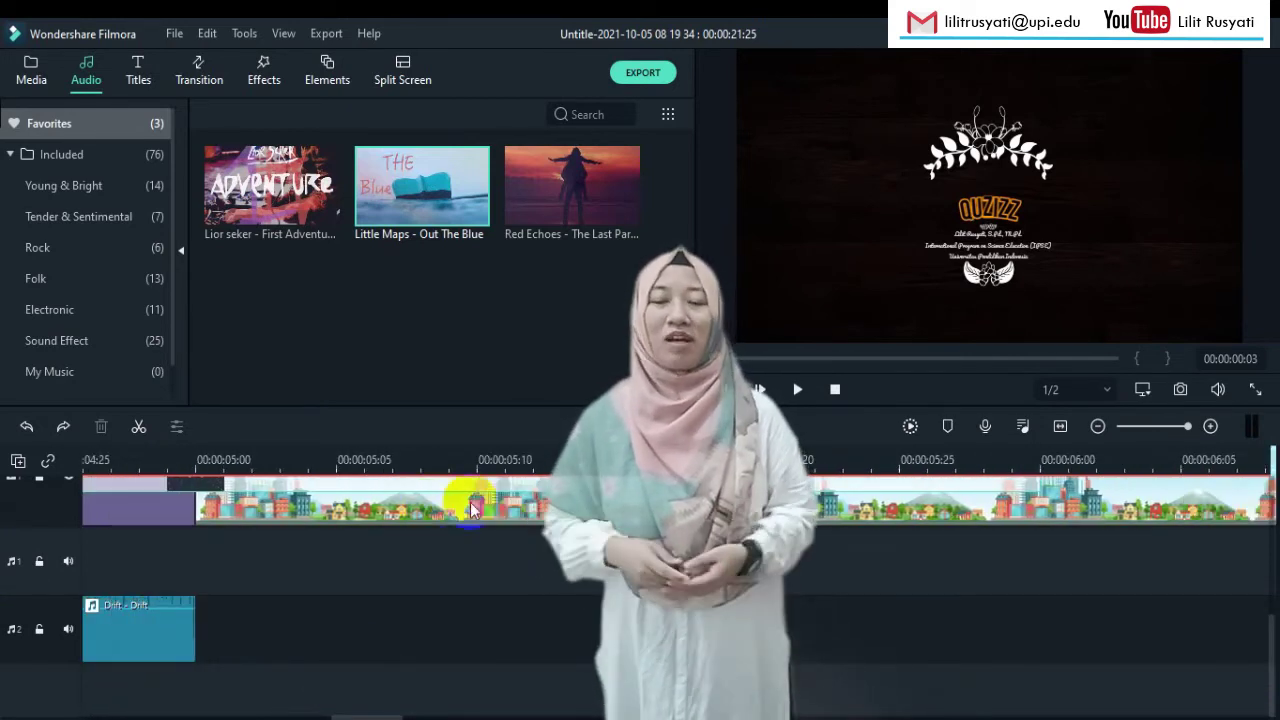
{"action": "left_click_drag", "start_coordinate": [386, 716], "coordinate": [1202, 698]}
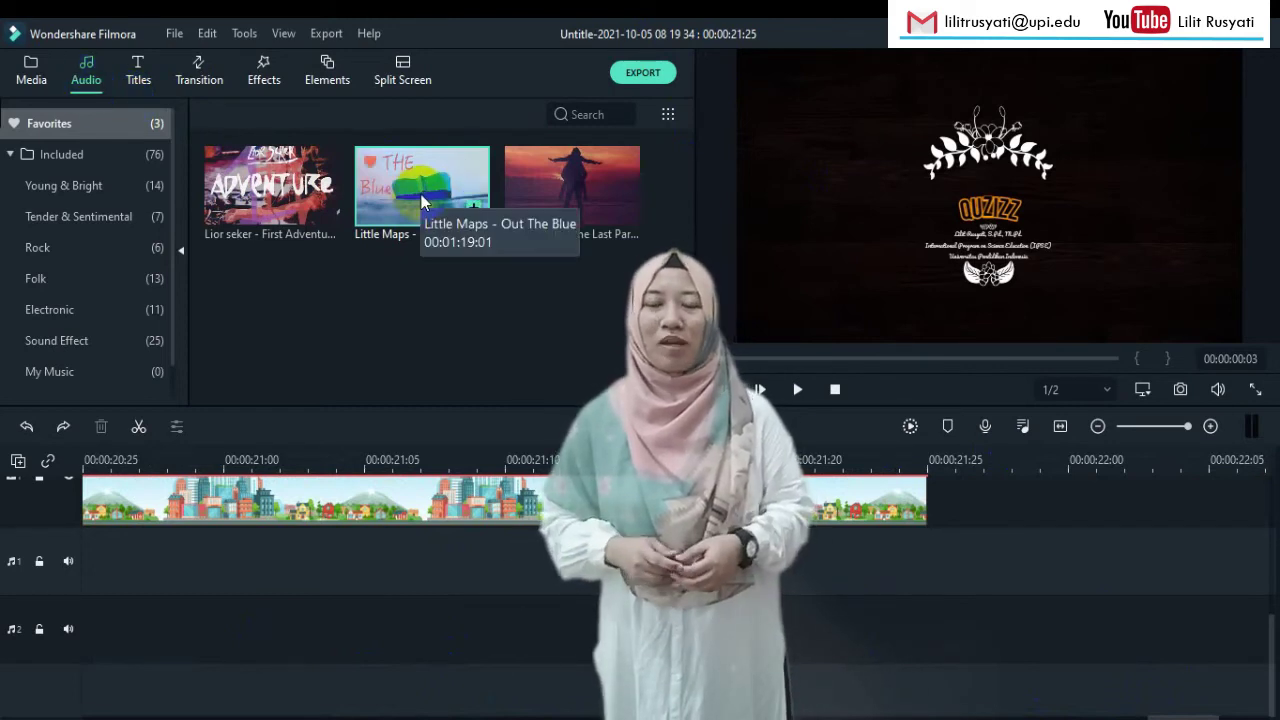
{"action": "left_click_drag", "start_coordinate": [421, 202], "coordinate": [796, 638]}
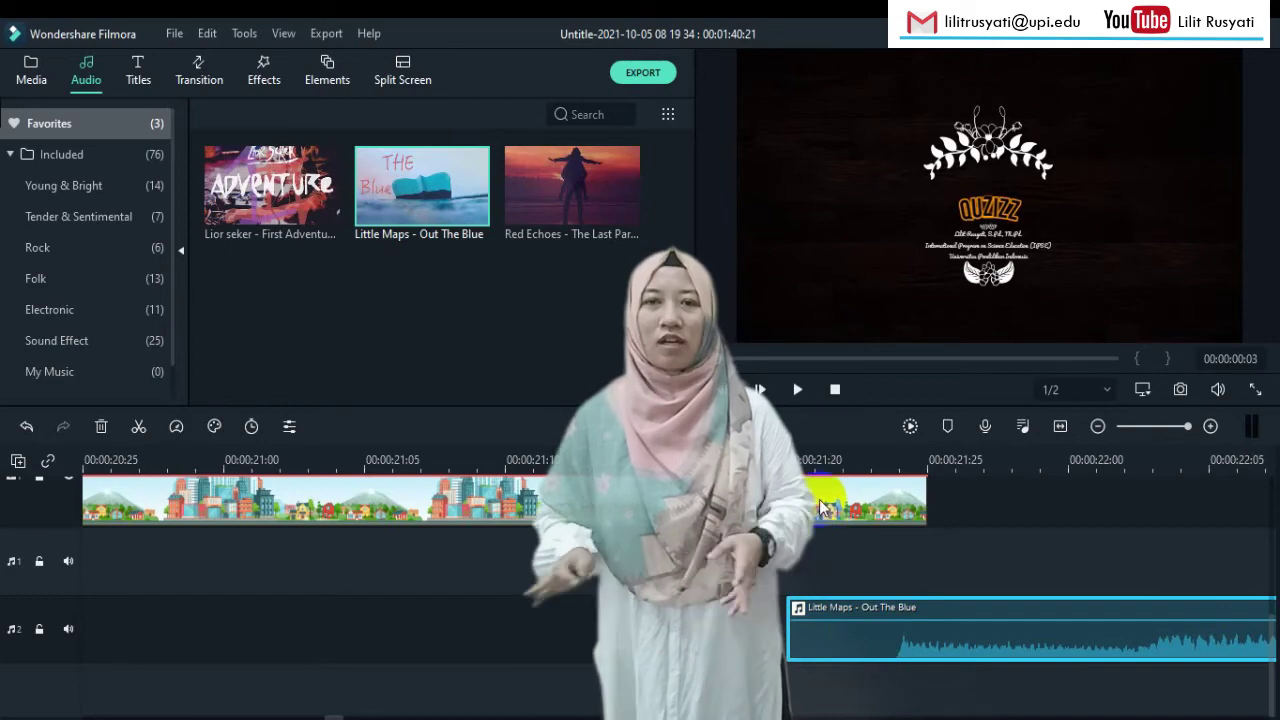
{"action": "scroll", "coordinate": [836, 612], "scroll_direction": "up", "scroll_amount": 2}
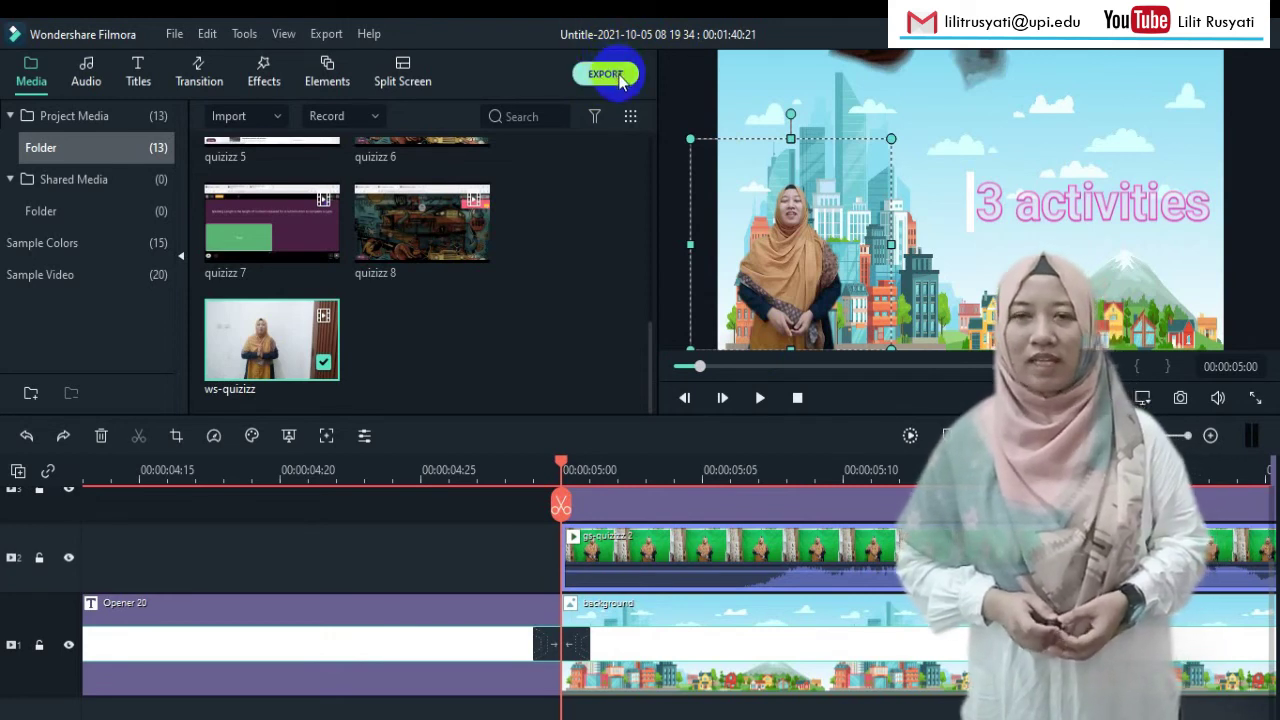
Step: Open the export settings for the project and select the whole default output file name for editing
{"action": "left_click", "coordinate": [619, 82]}
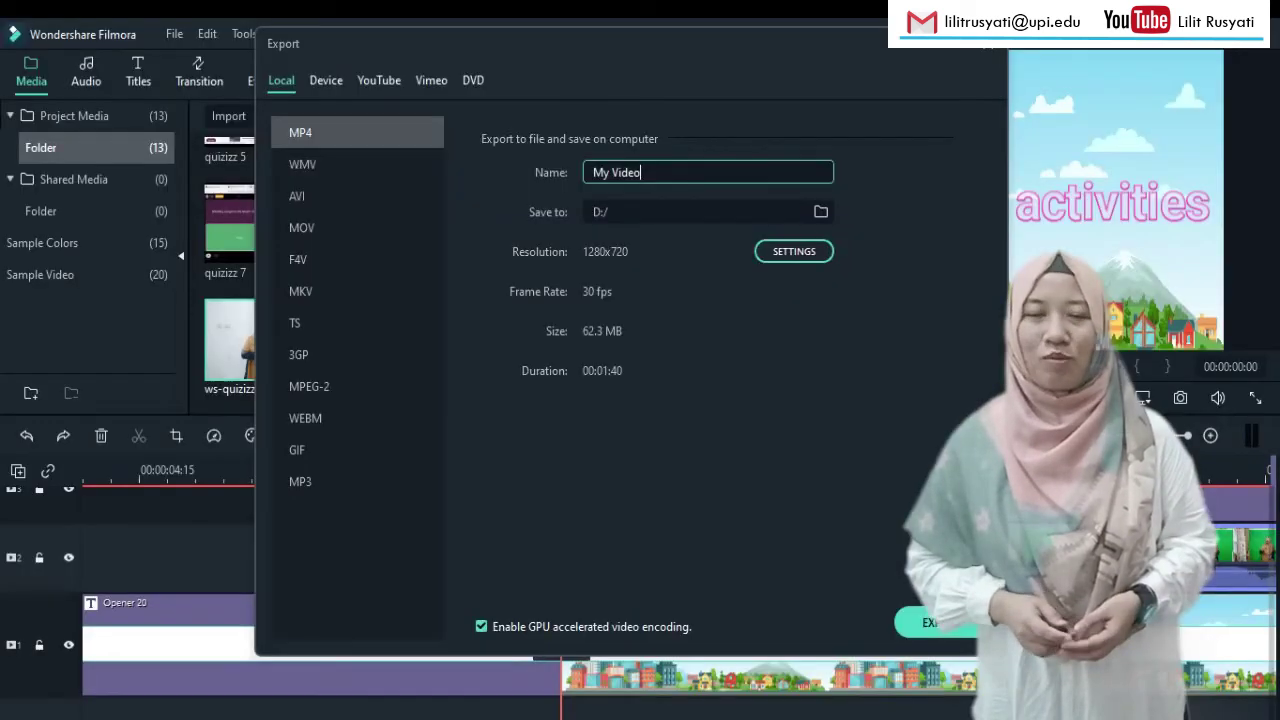
{"action": "left_click_drag", "start_coordinate": [643, 173], "coordinate": [589, 162]}
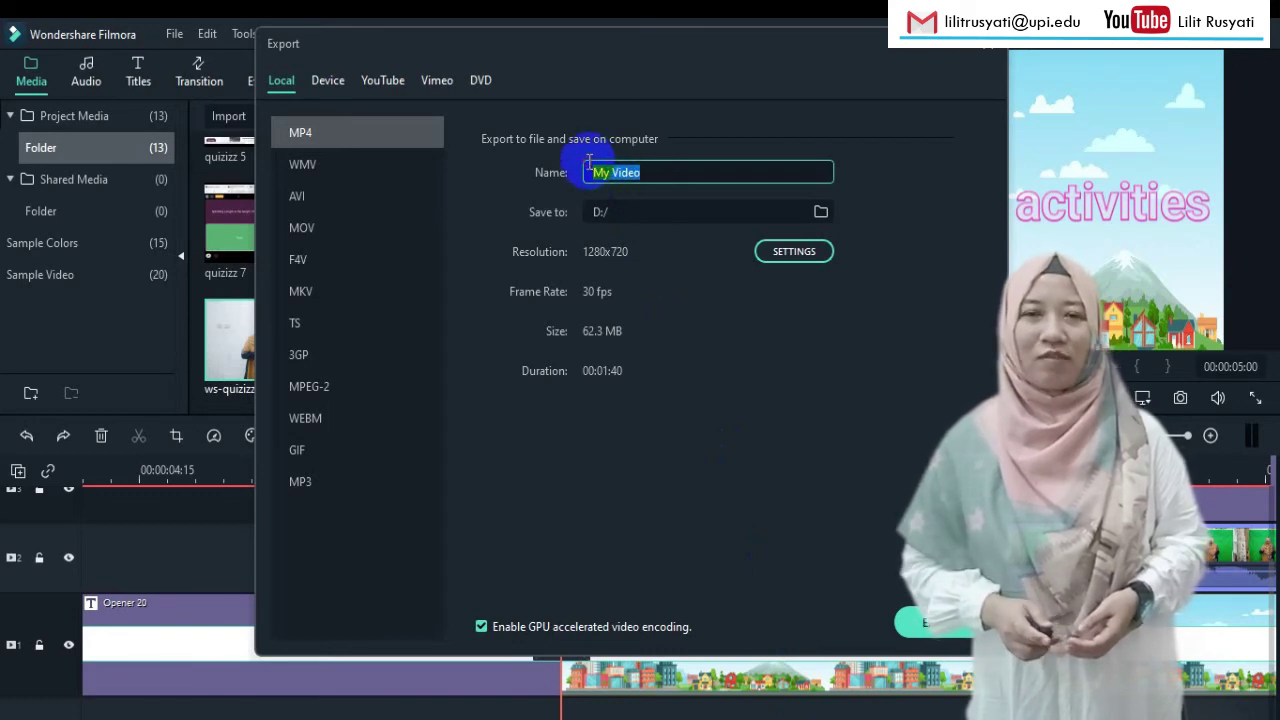